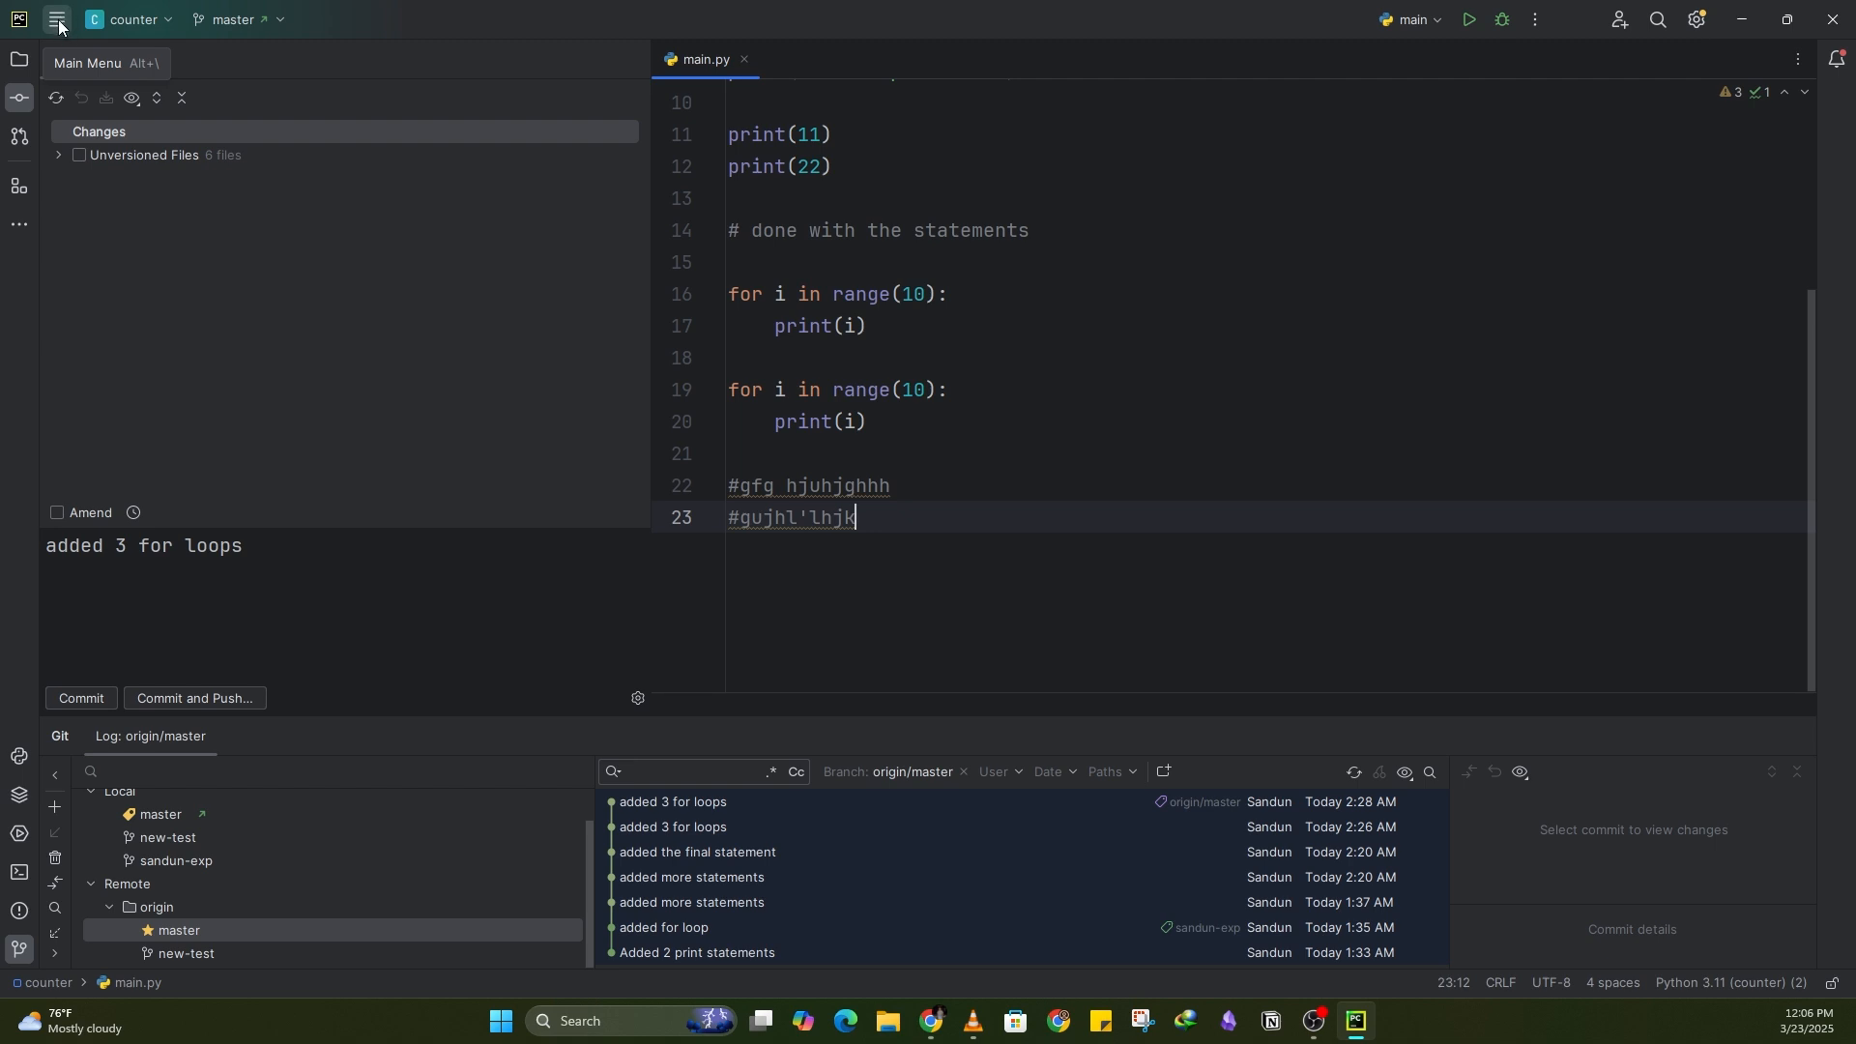
Step: Open the Create Project dialog and keep the new Virtualenv environment option for the interpreter
click(61, 21)
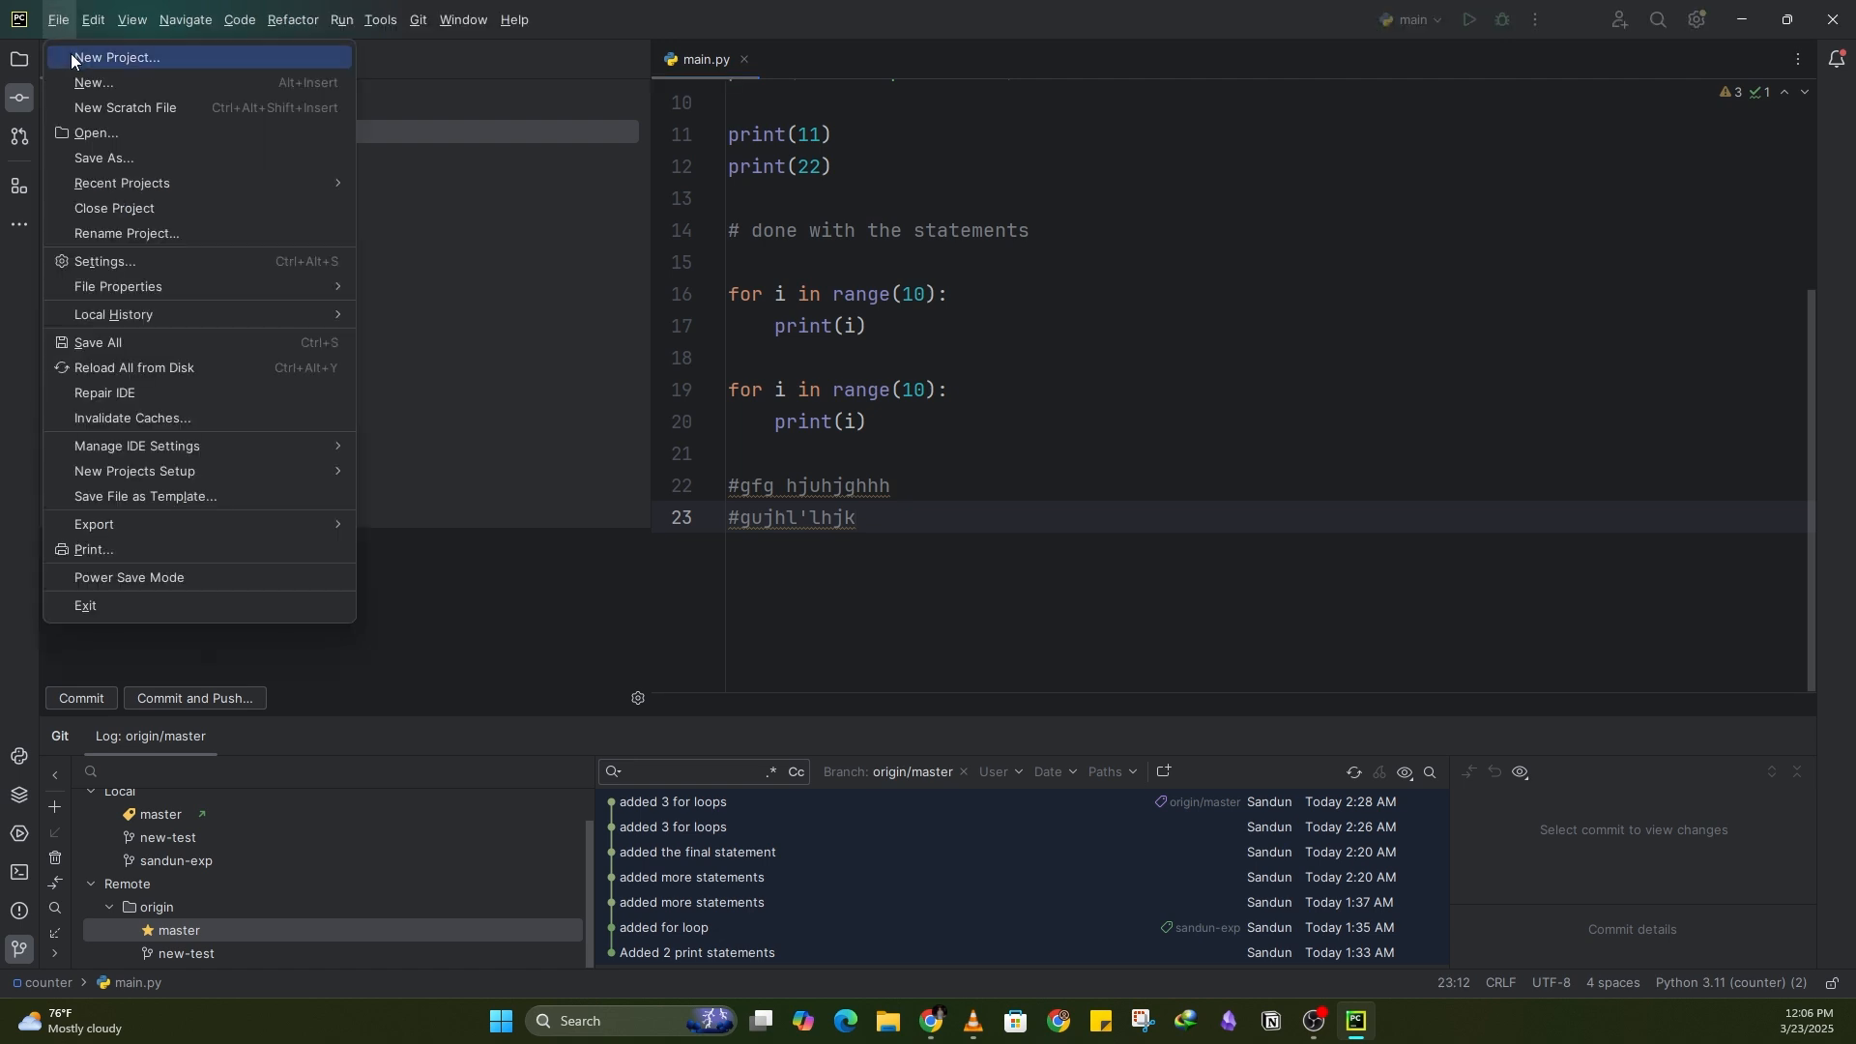
click(71, 57)
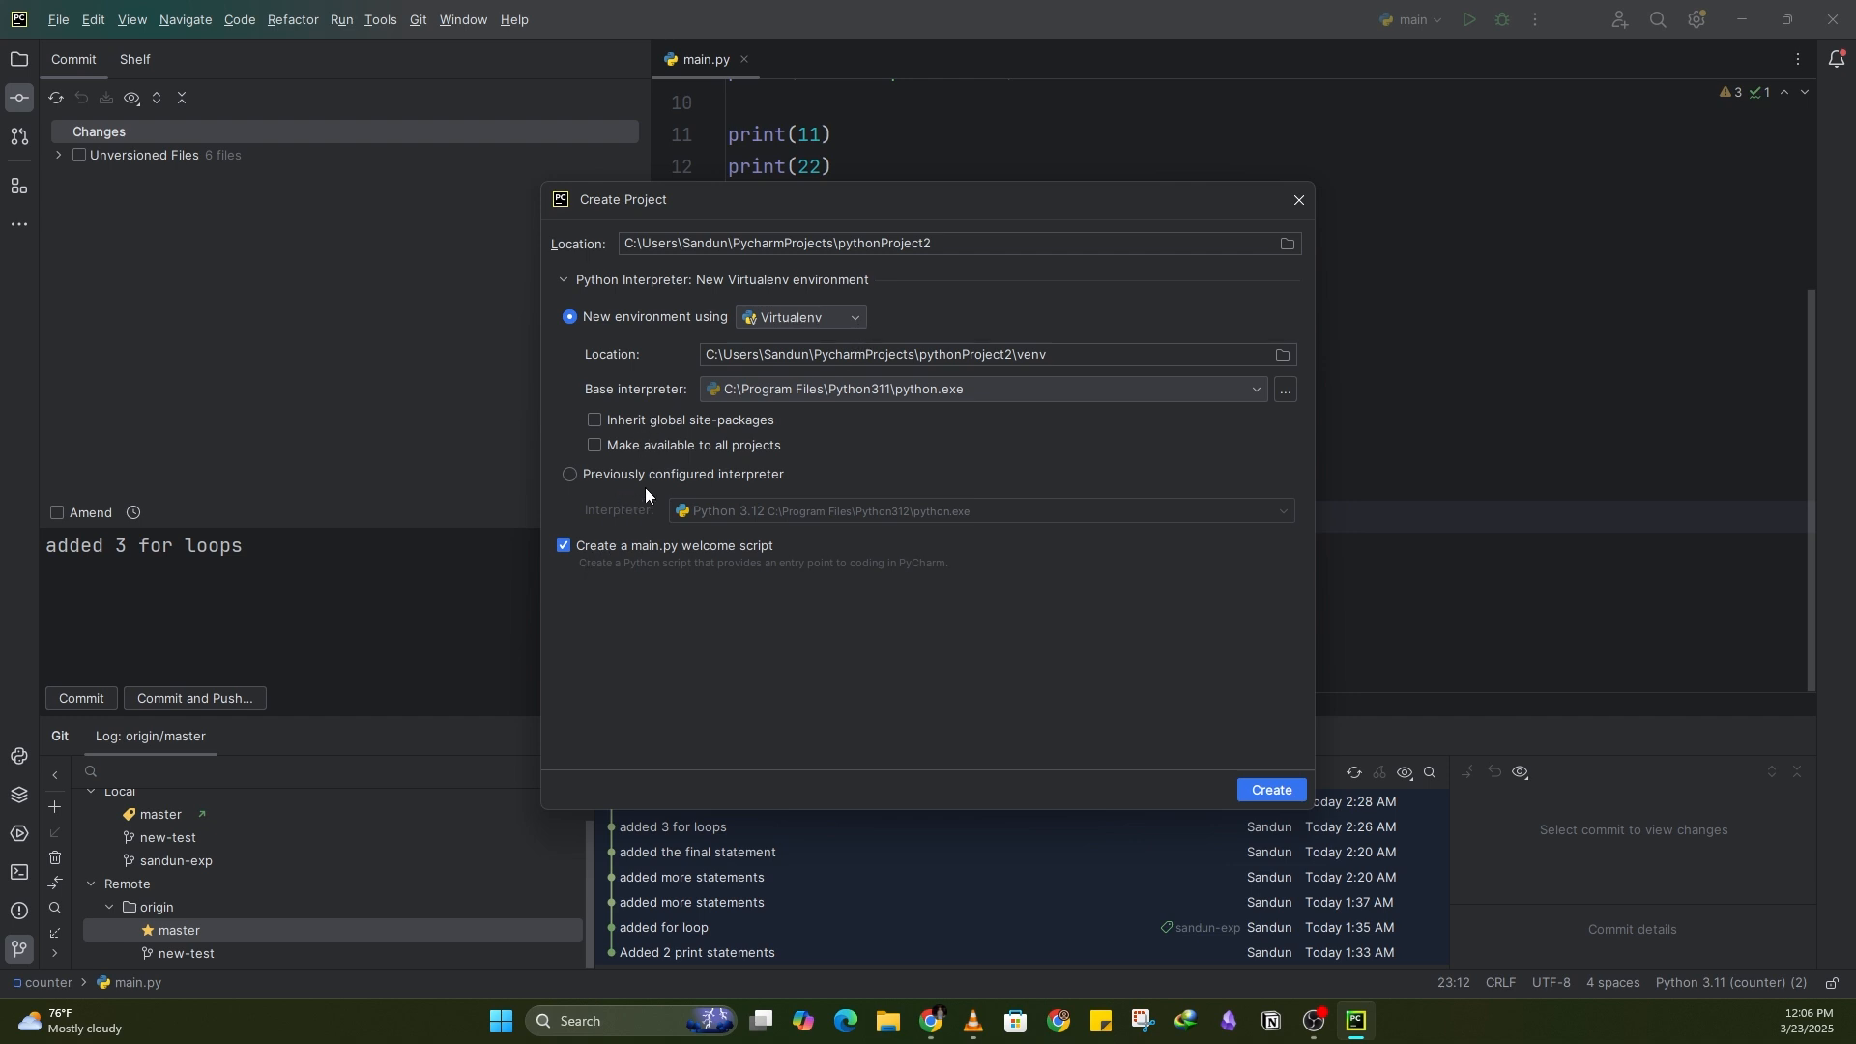
click(582, 473)
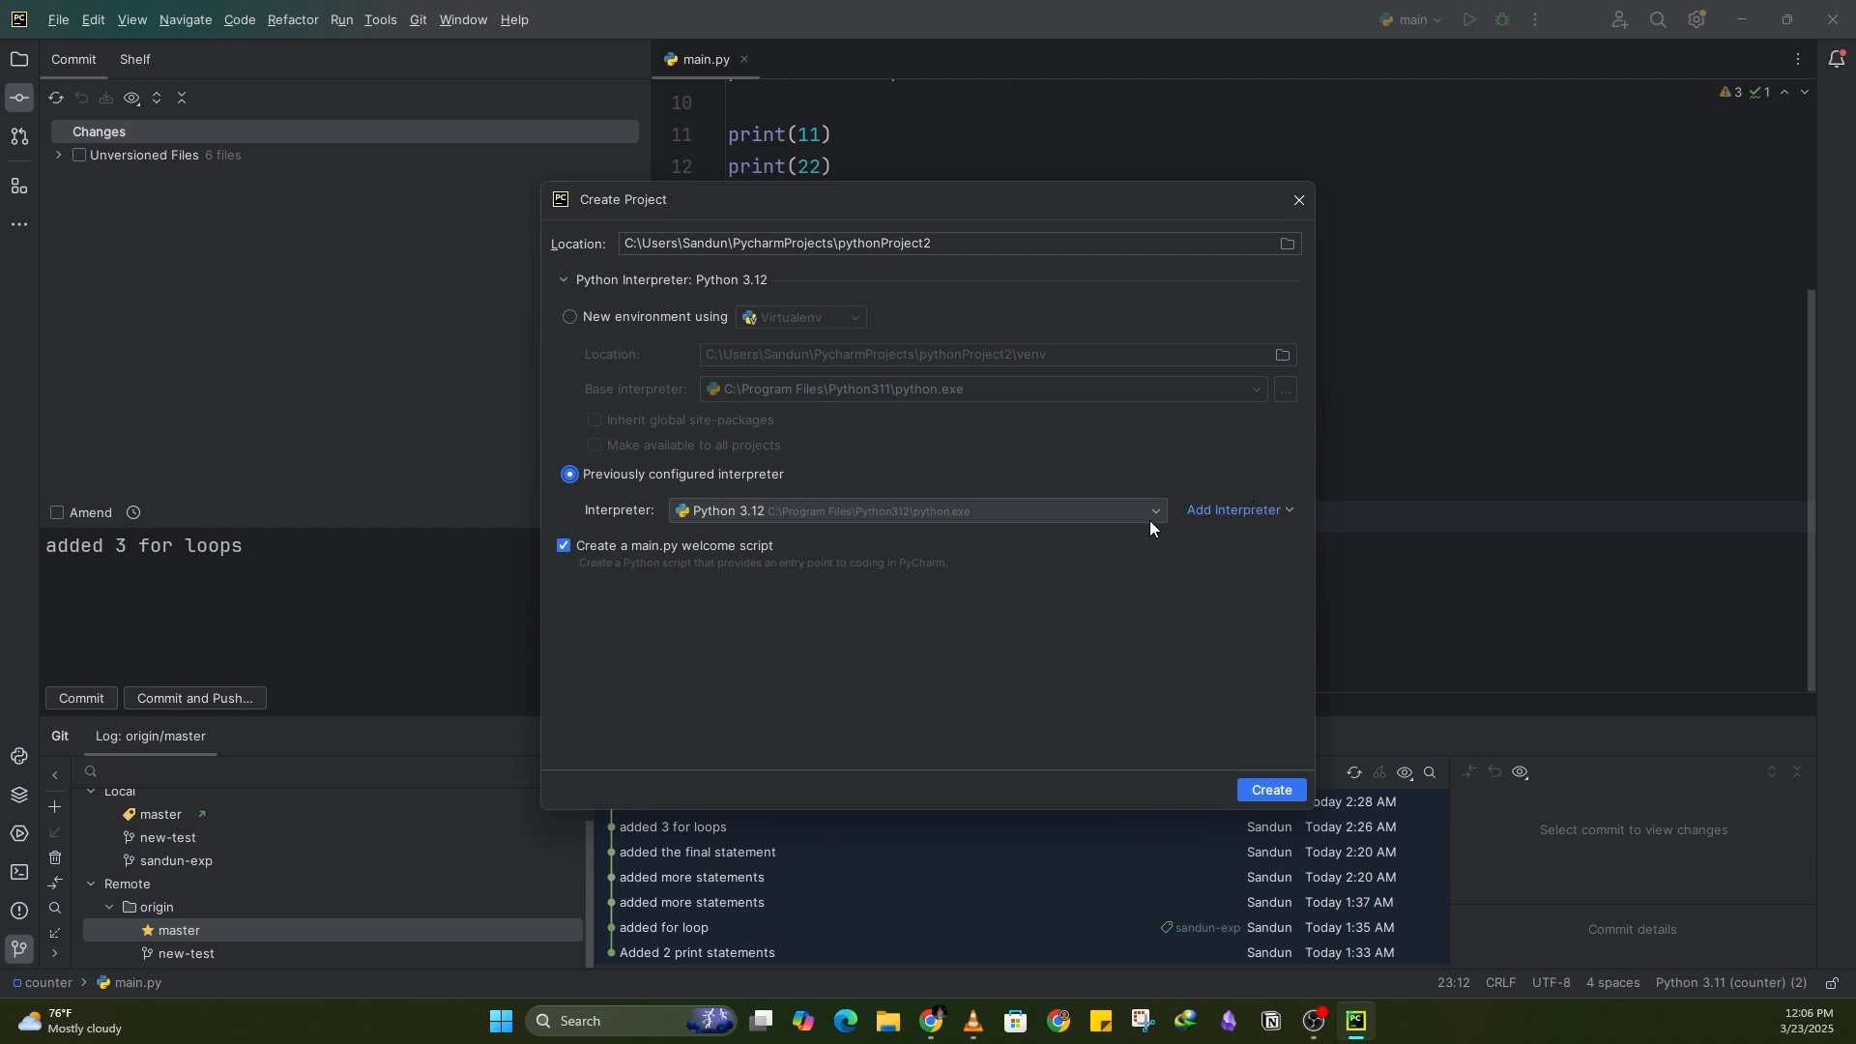
click(577, 323)
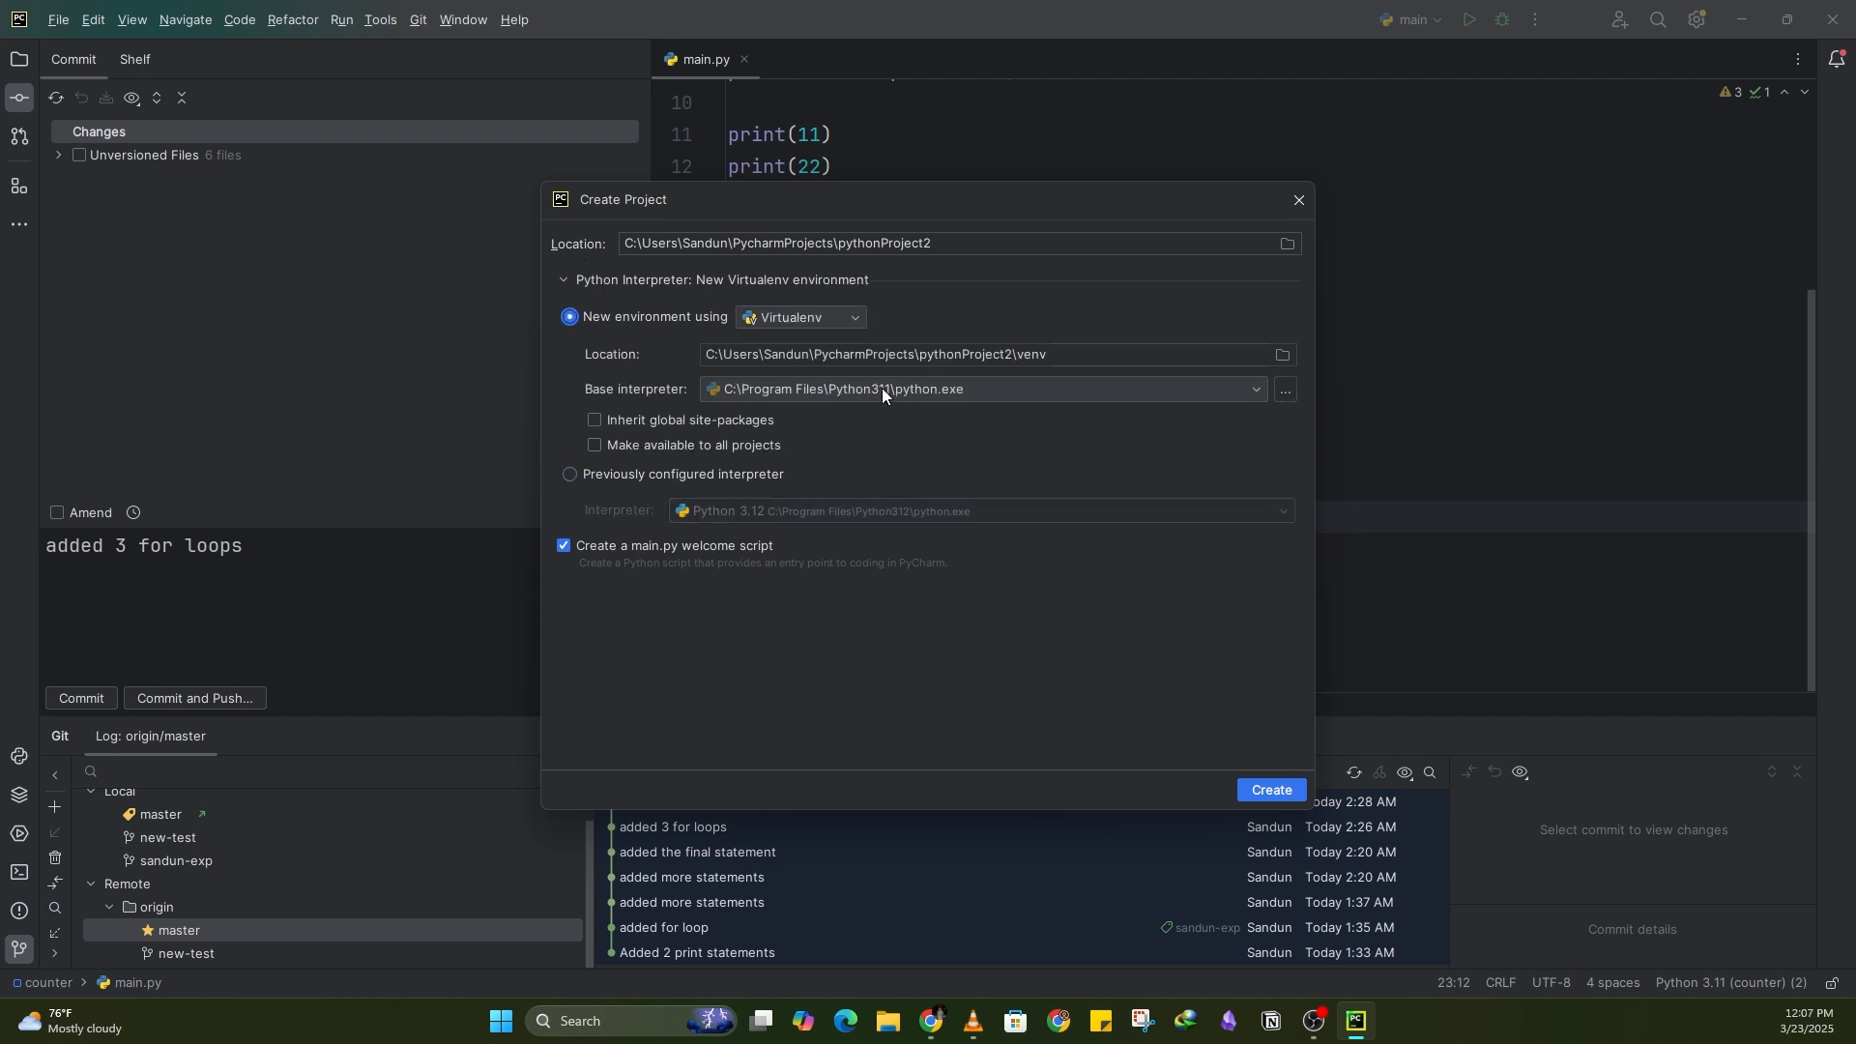
Step: Change the project location's folder name to testApp and create the project
click(962, 243)
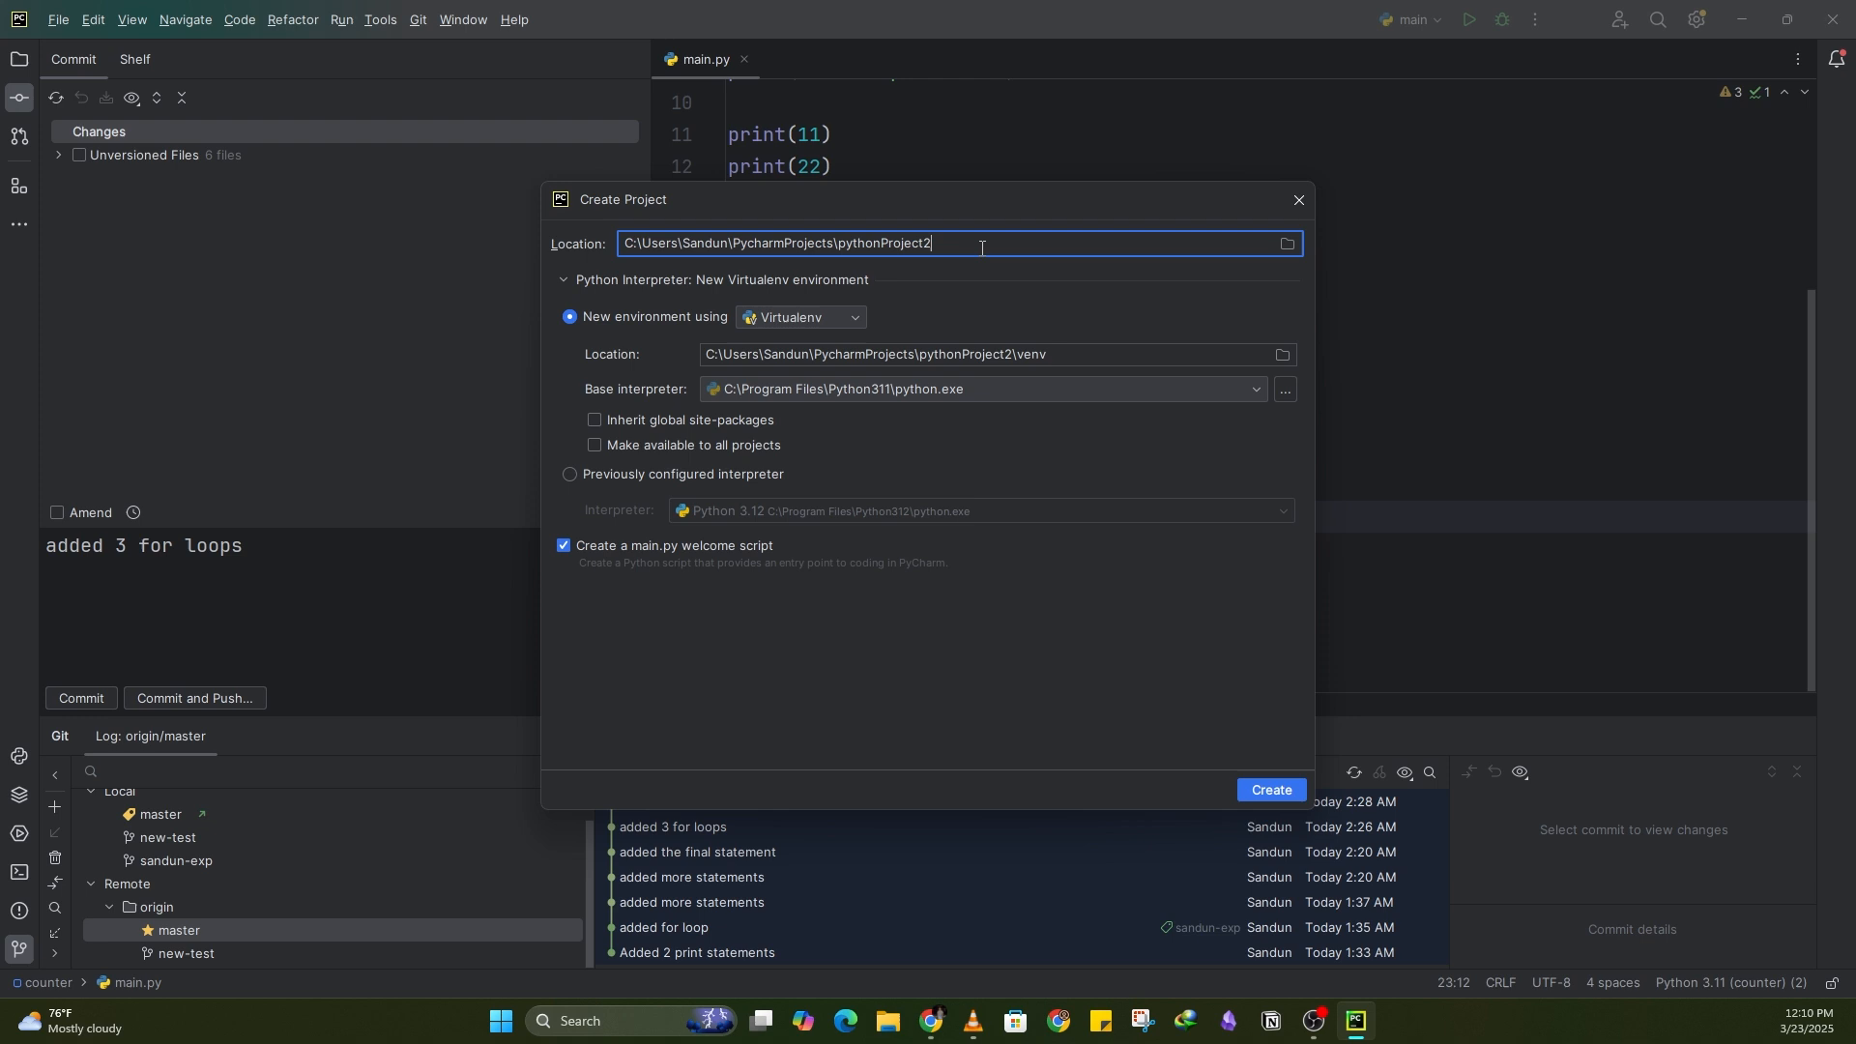
key(BackSpace)
key(BackSpace)
key(BackSpace)
key(BackSpace)
key(BackSpace)
key(BackSpace)
key(BackSpace)
key(BackSpace)
key(BackSpace)
key(BackSpace)
key(BackSpace)
key(BackSpace)
key(BackSpace)
key(BackSpace)
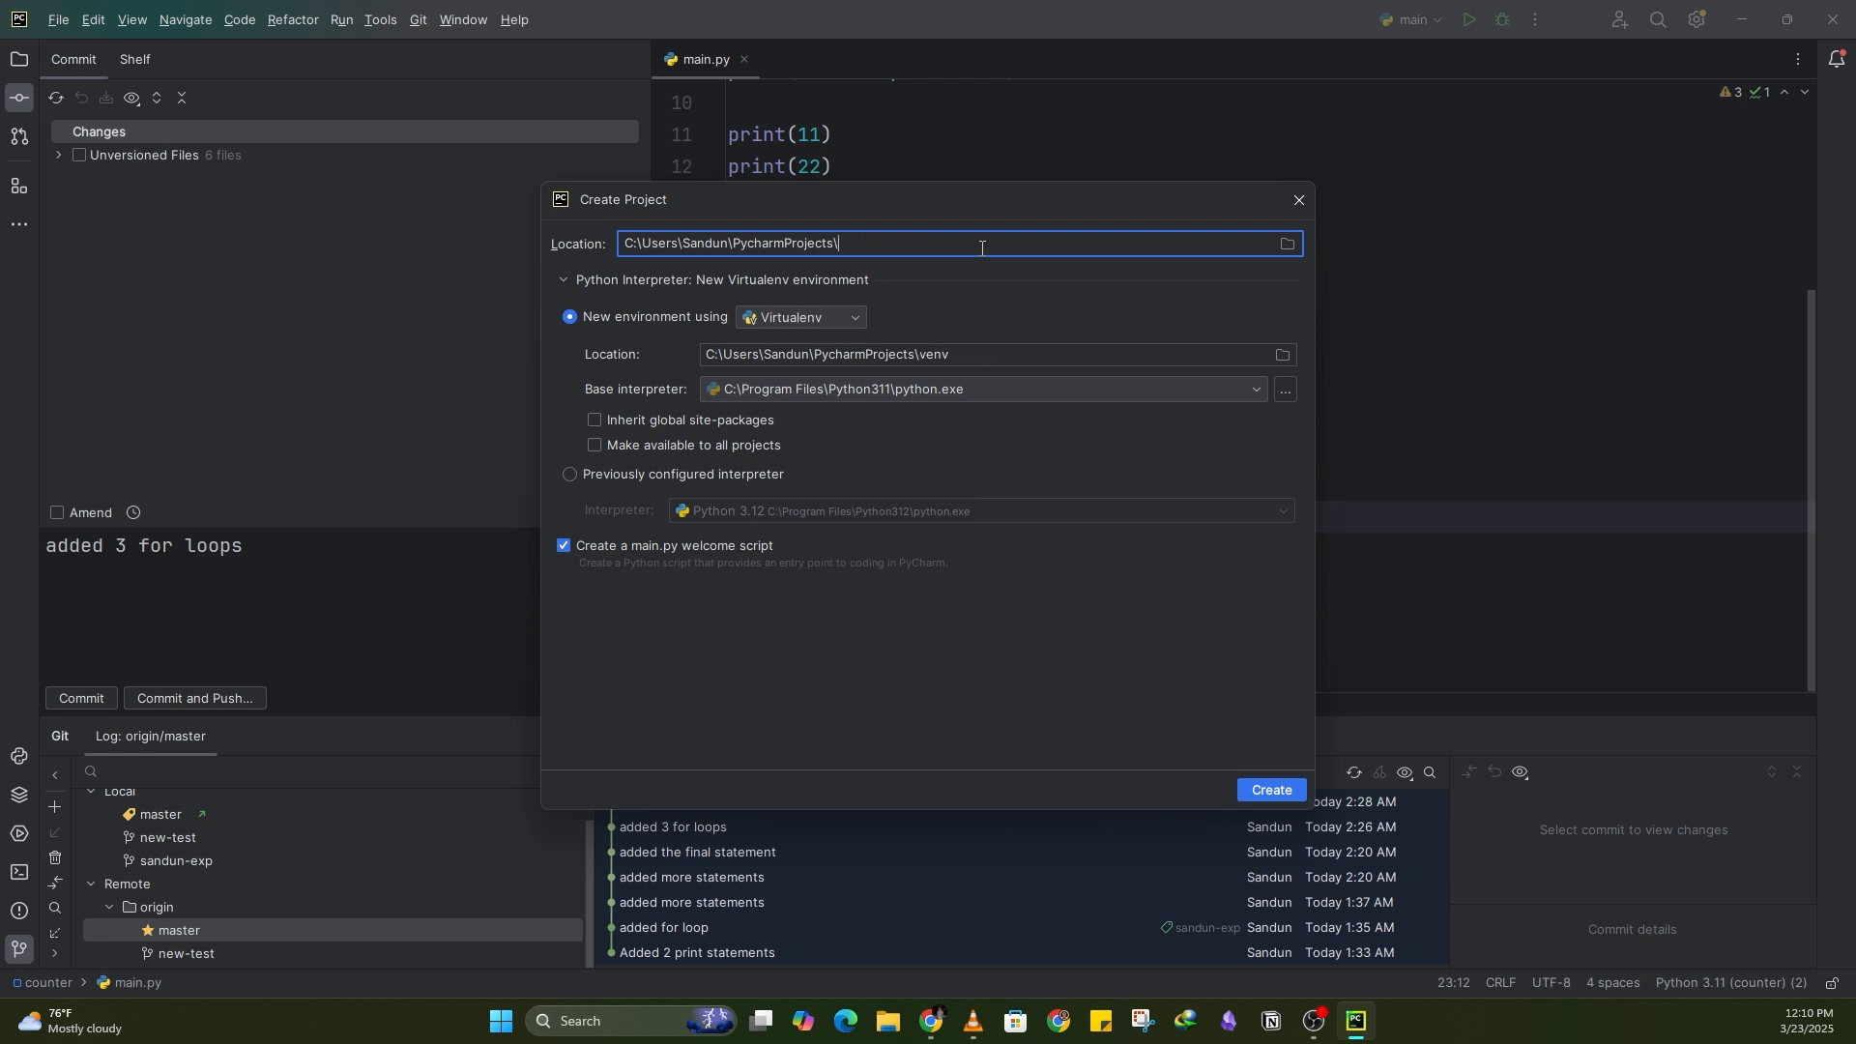
text(testApp)
click(1272, 791)
click(902, 578)
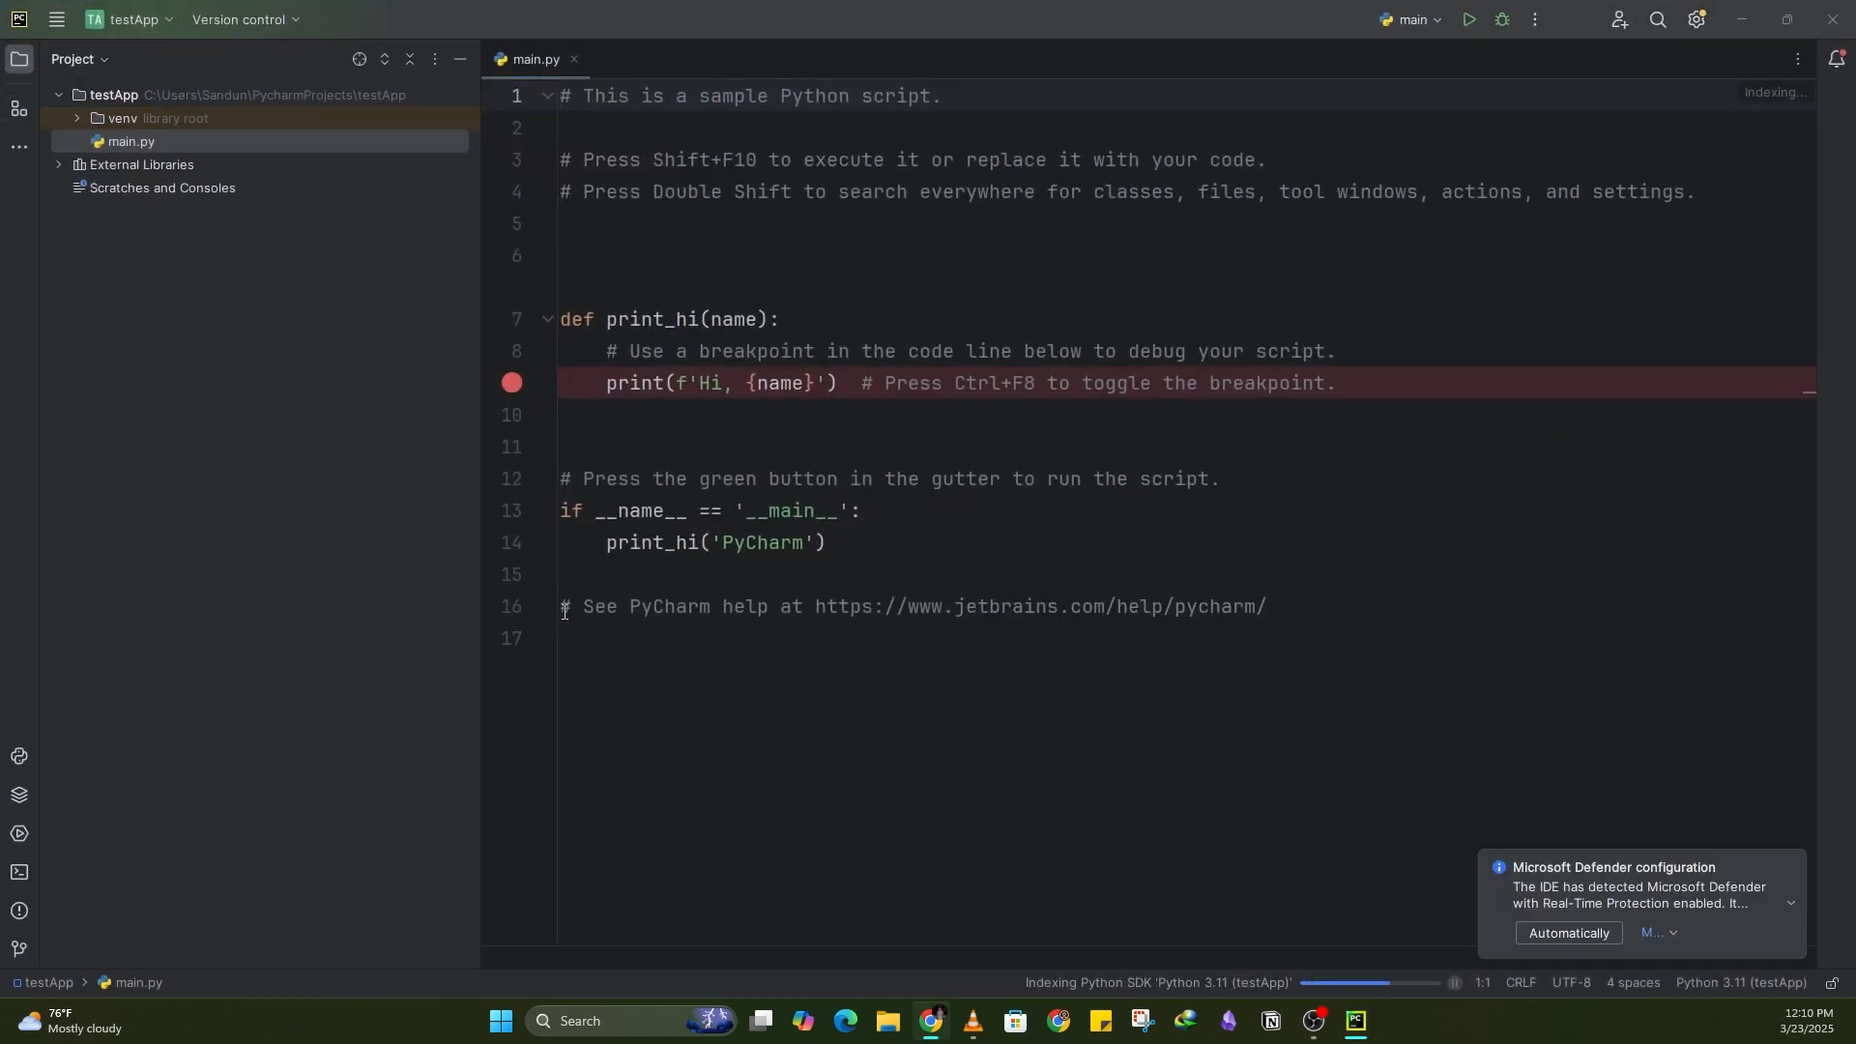
Step: Open the terminal tool window for the project
click(20, 872)
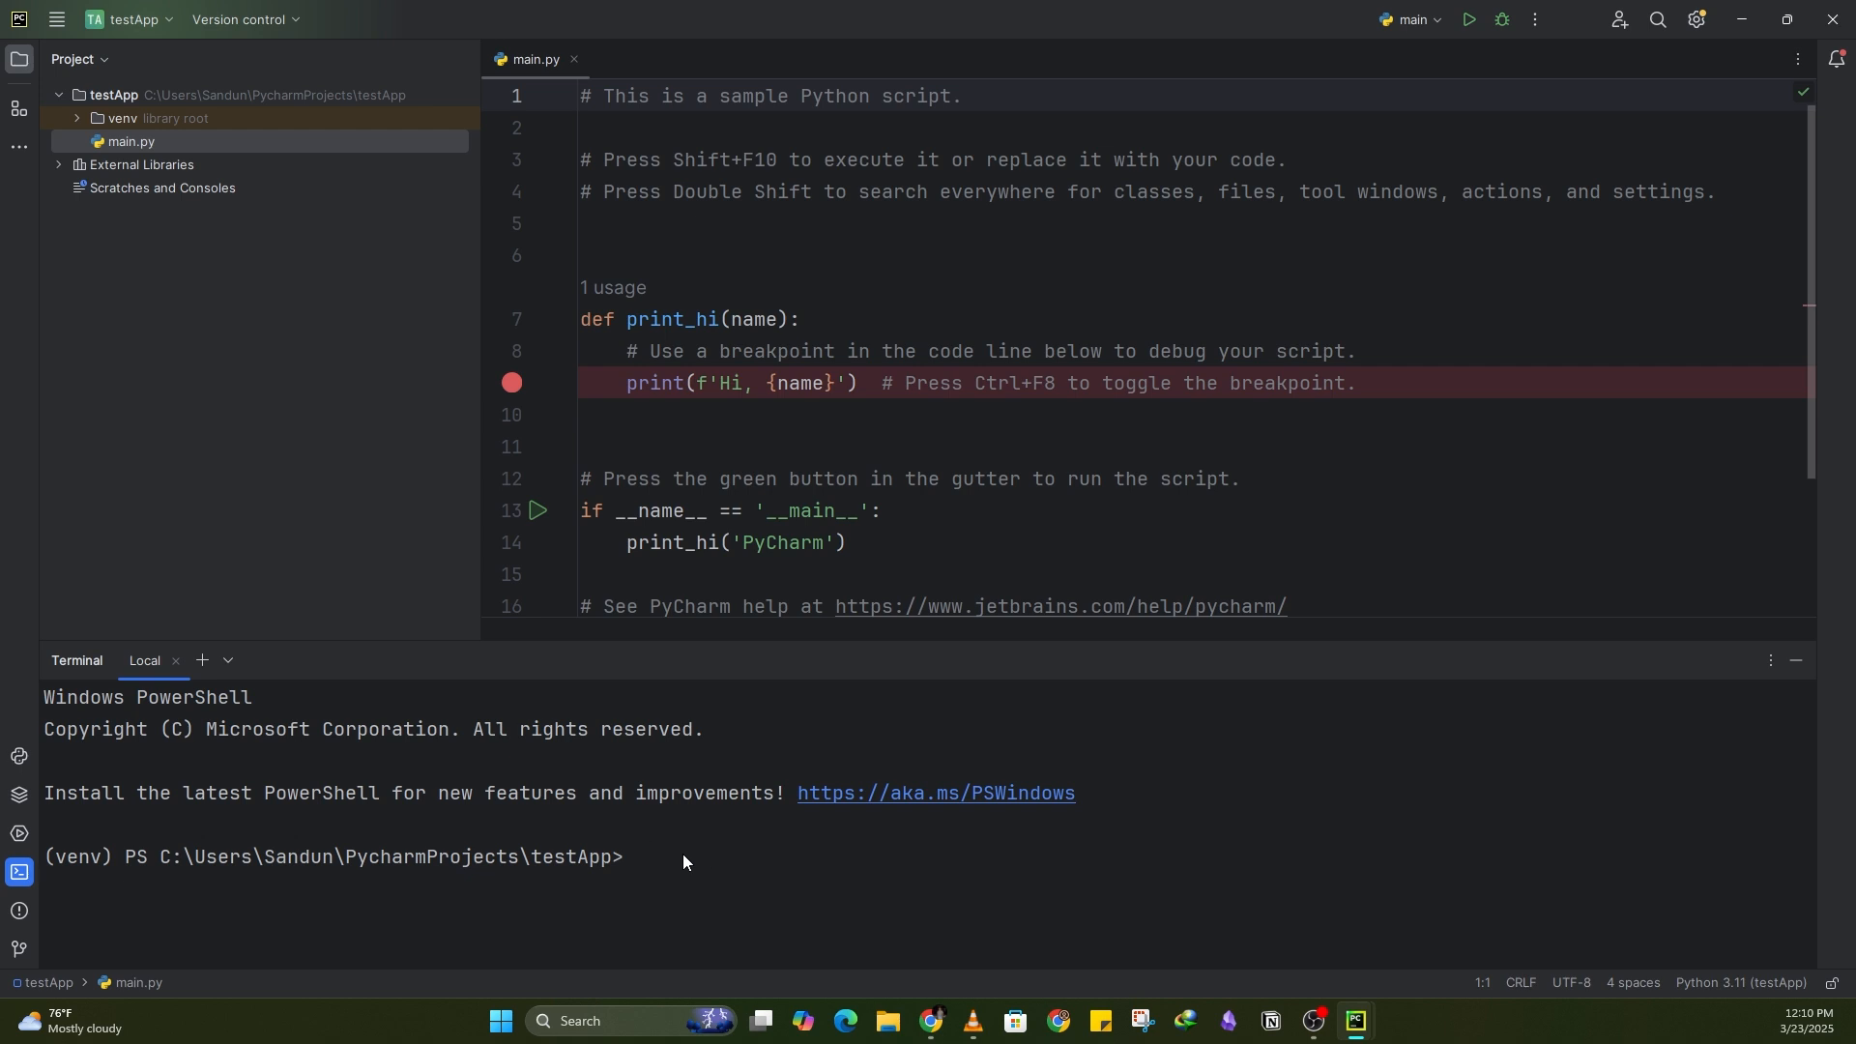
key(alt+Tab)
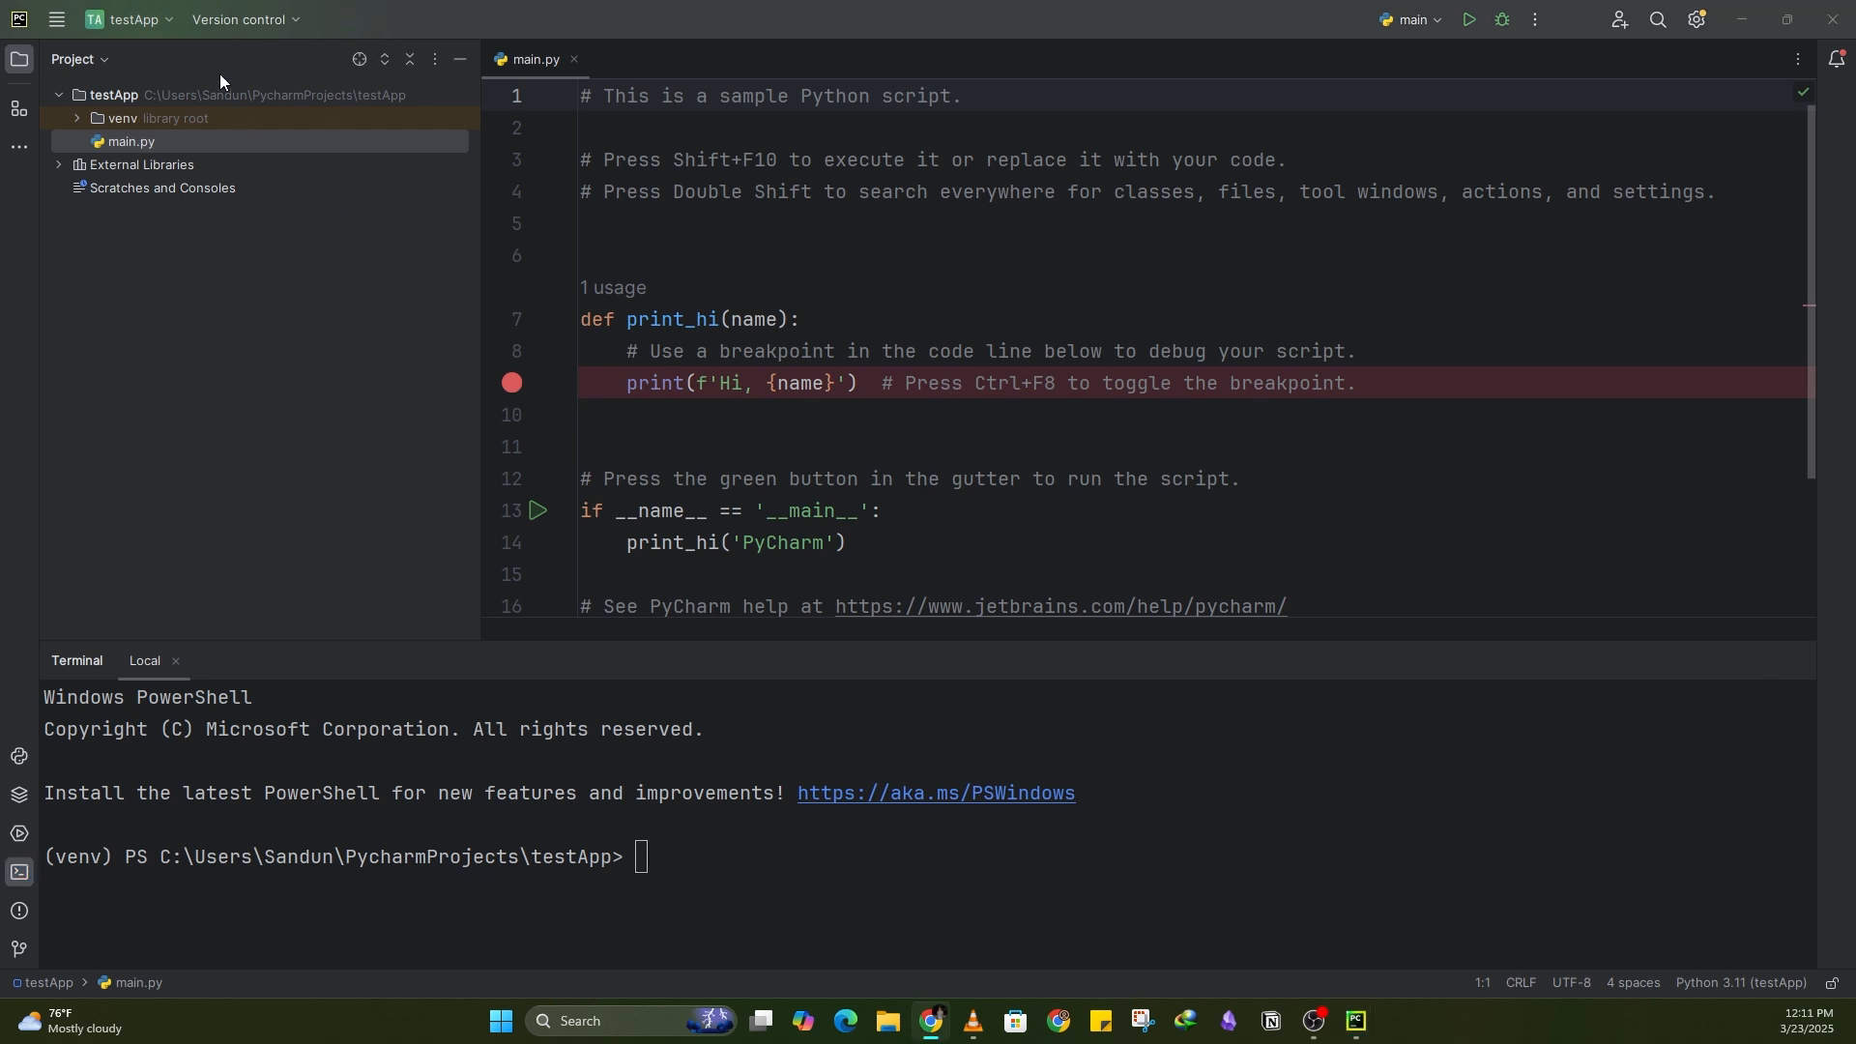
Step: Enable version control integration for the project, choosing Git as the version control system
click(56, 19)
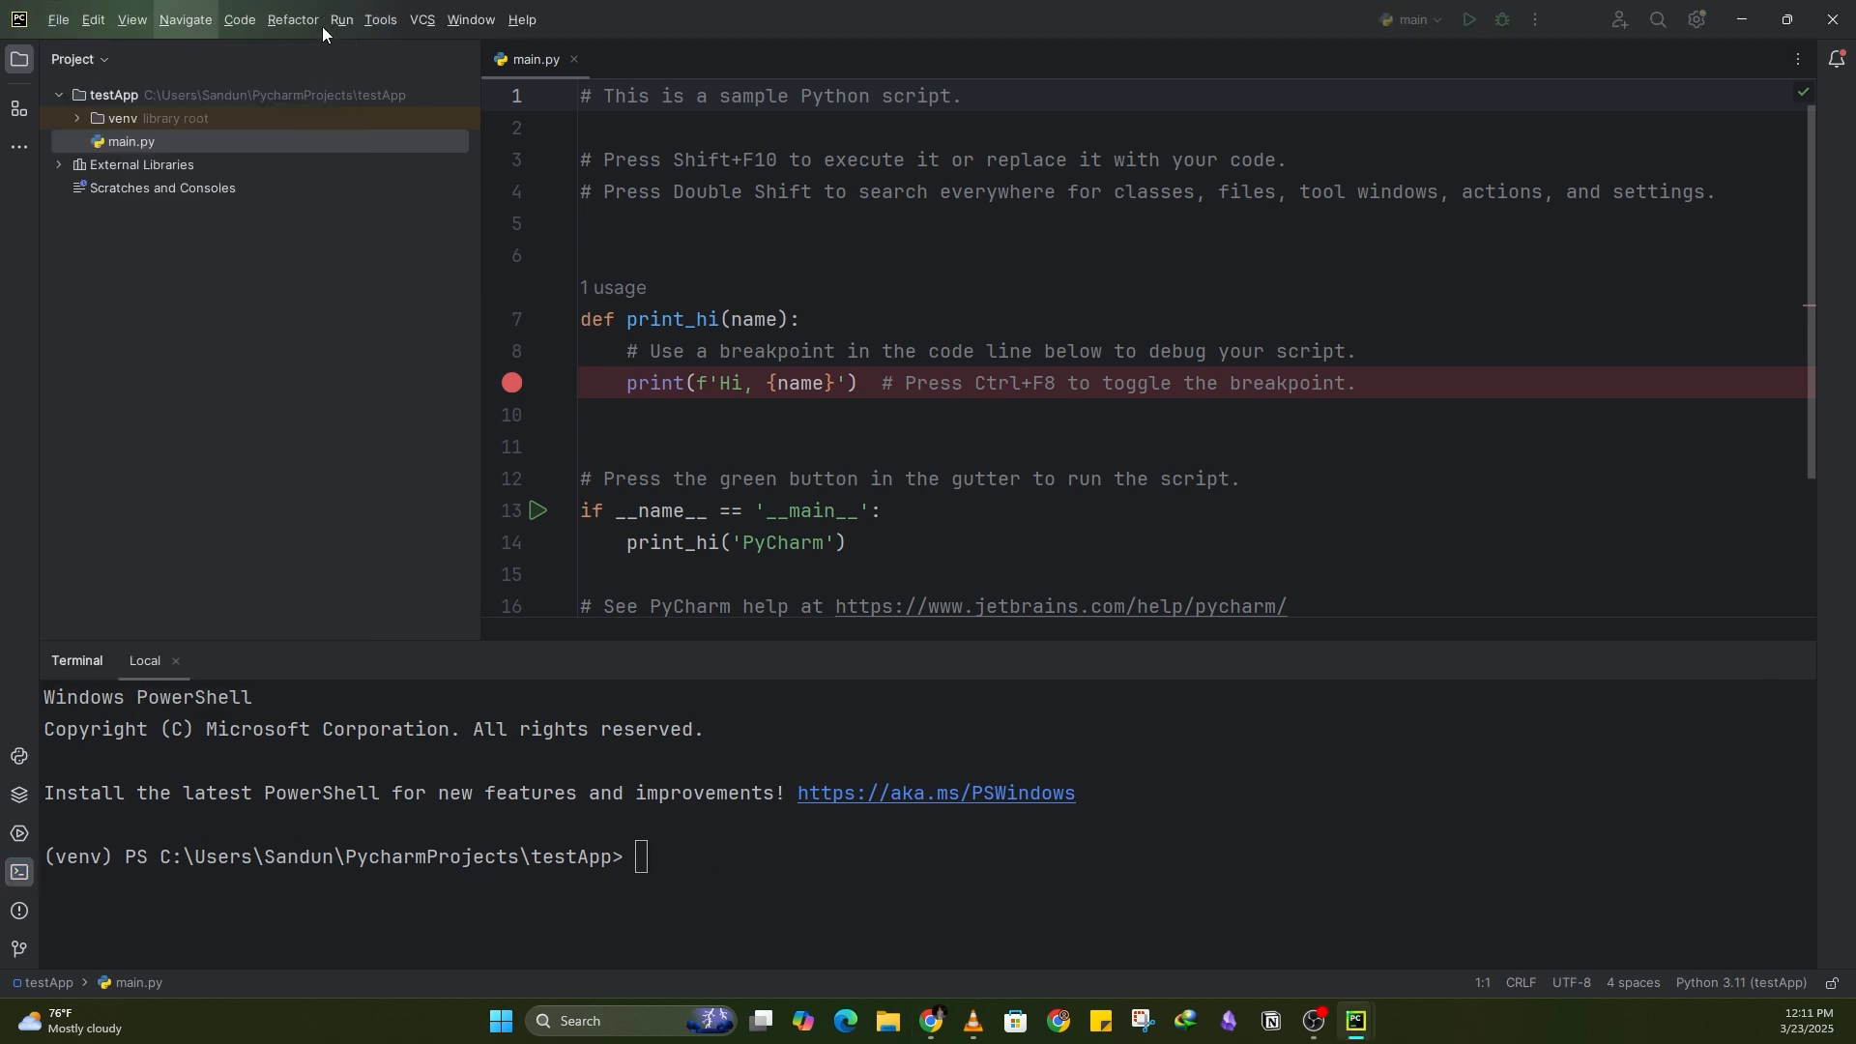
mouse_move(422, 31)
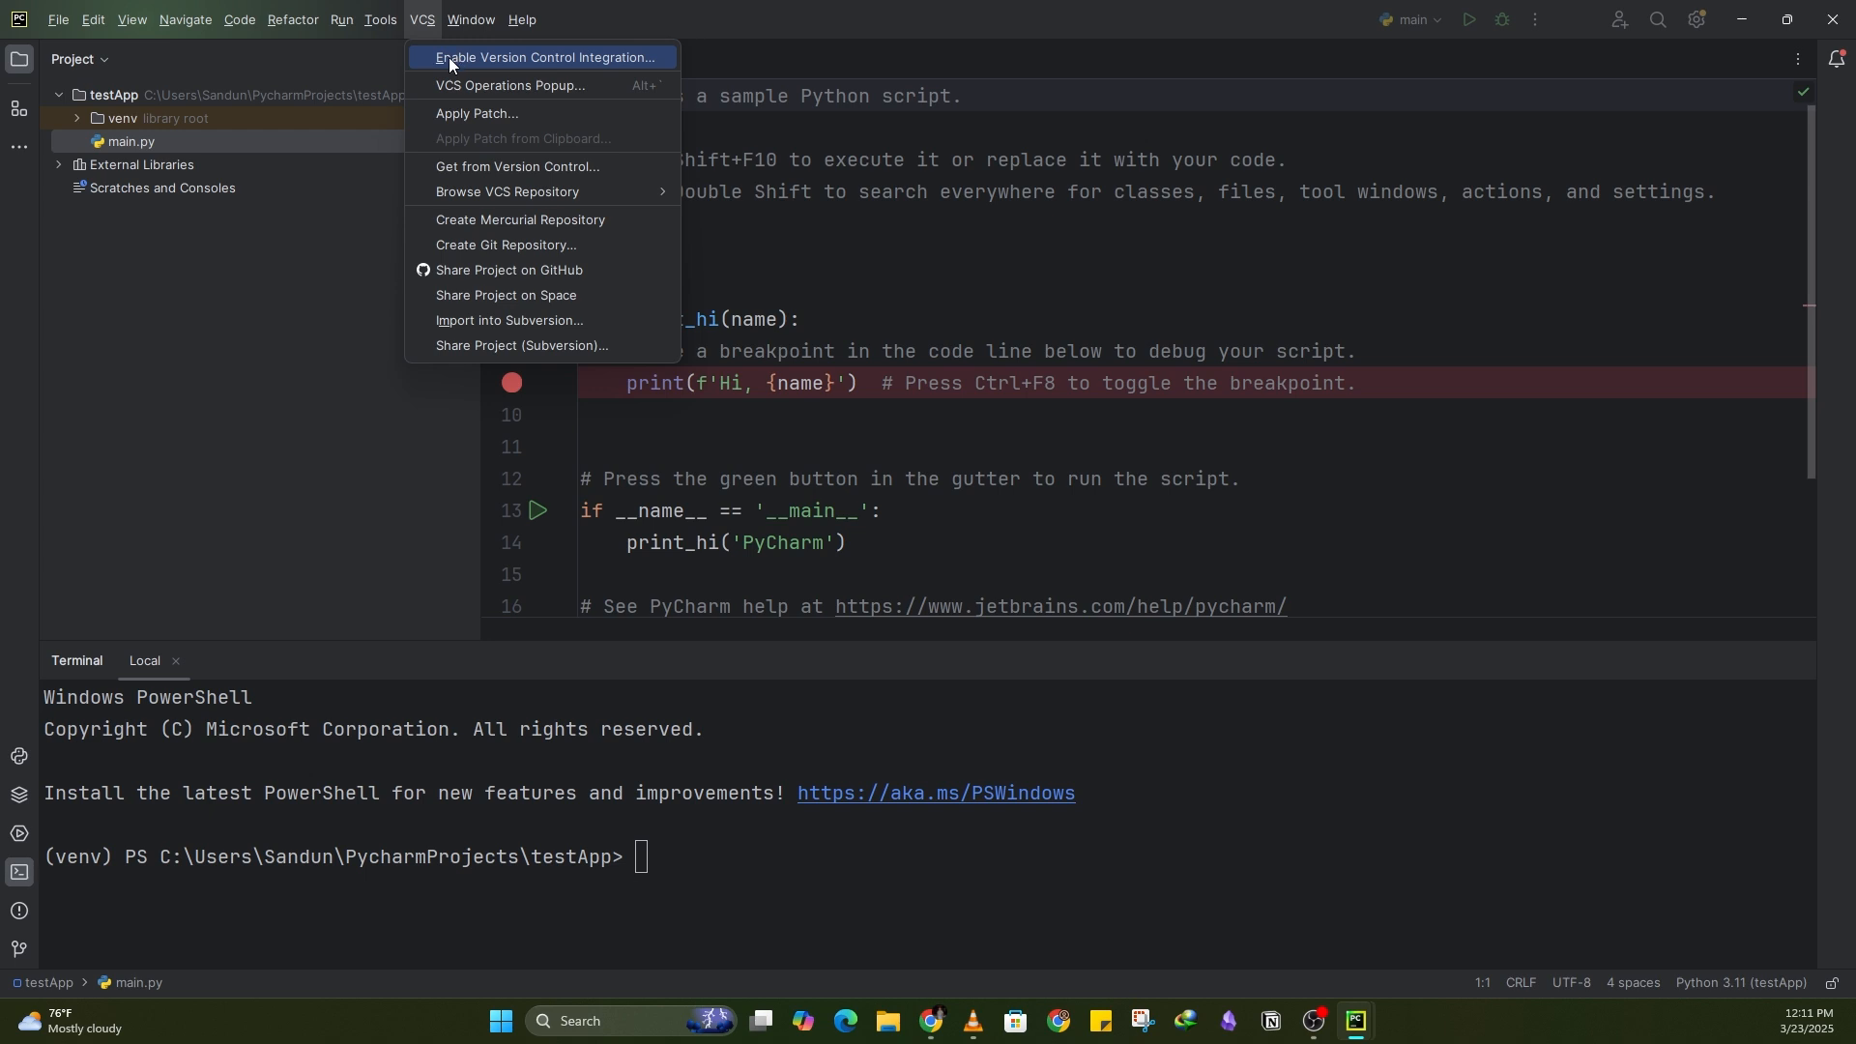
click(450, 57)
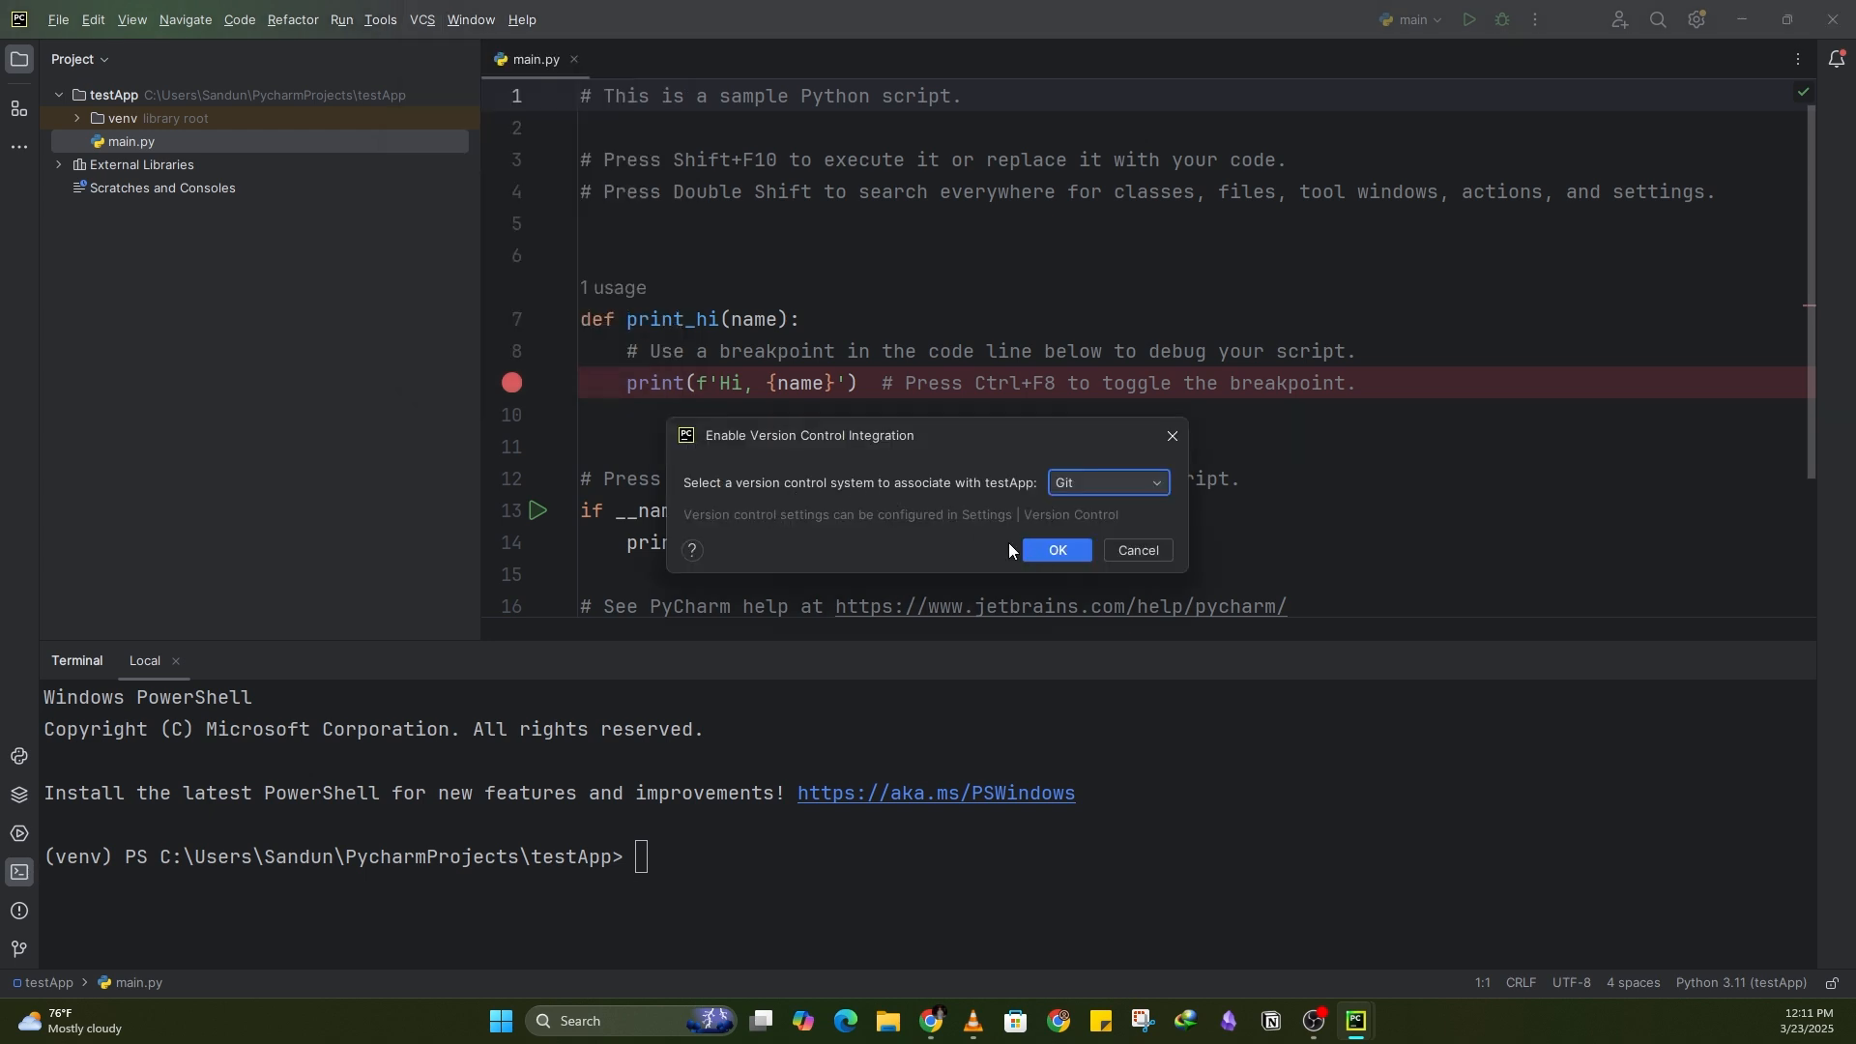
click(1108, 482)
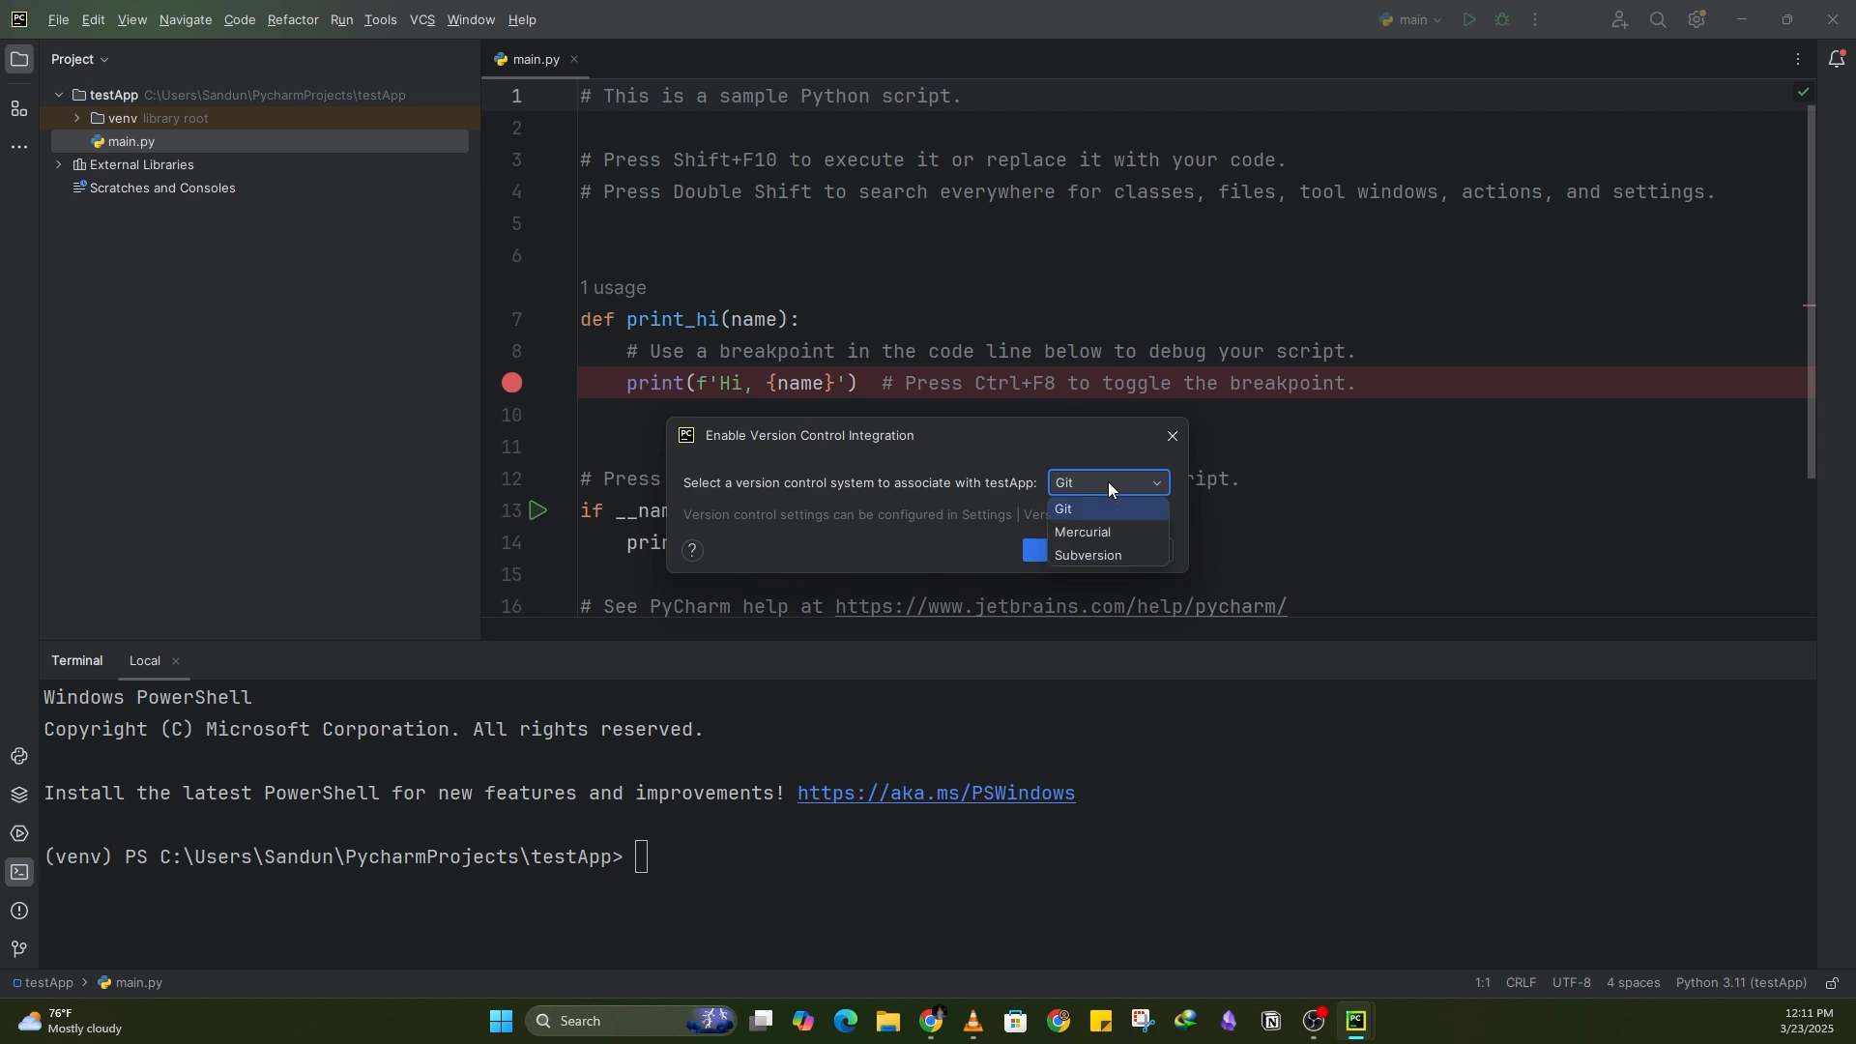
click(1094, 508)
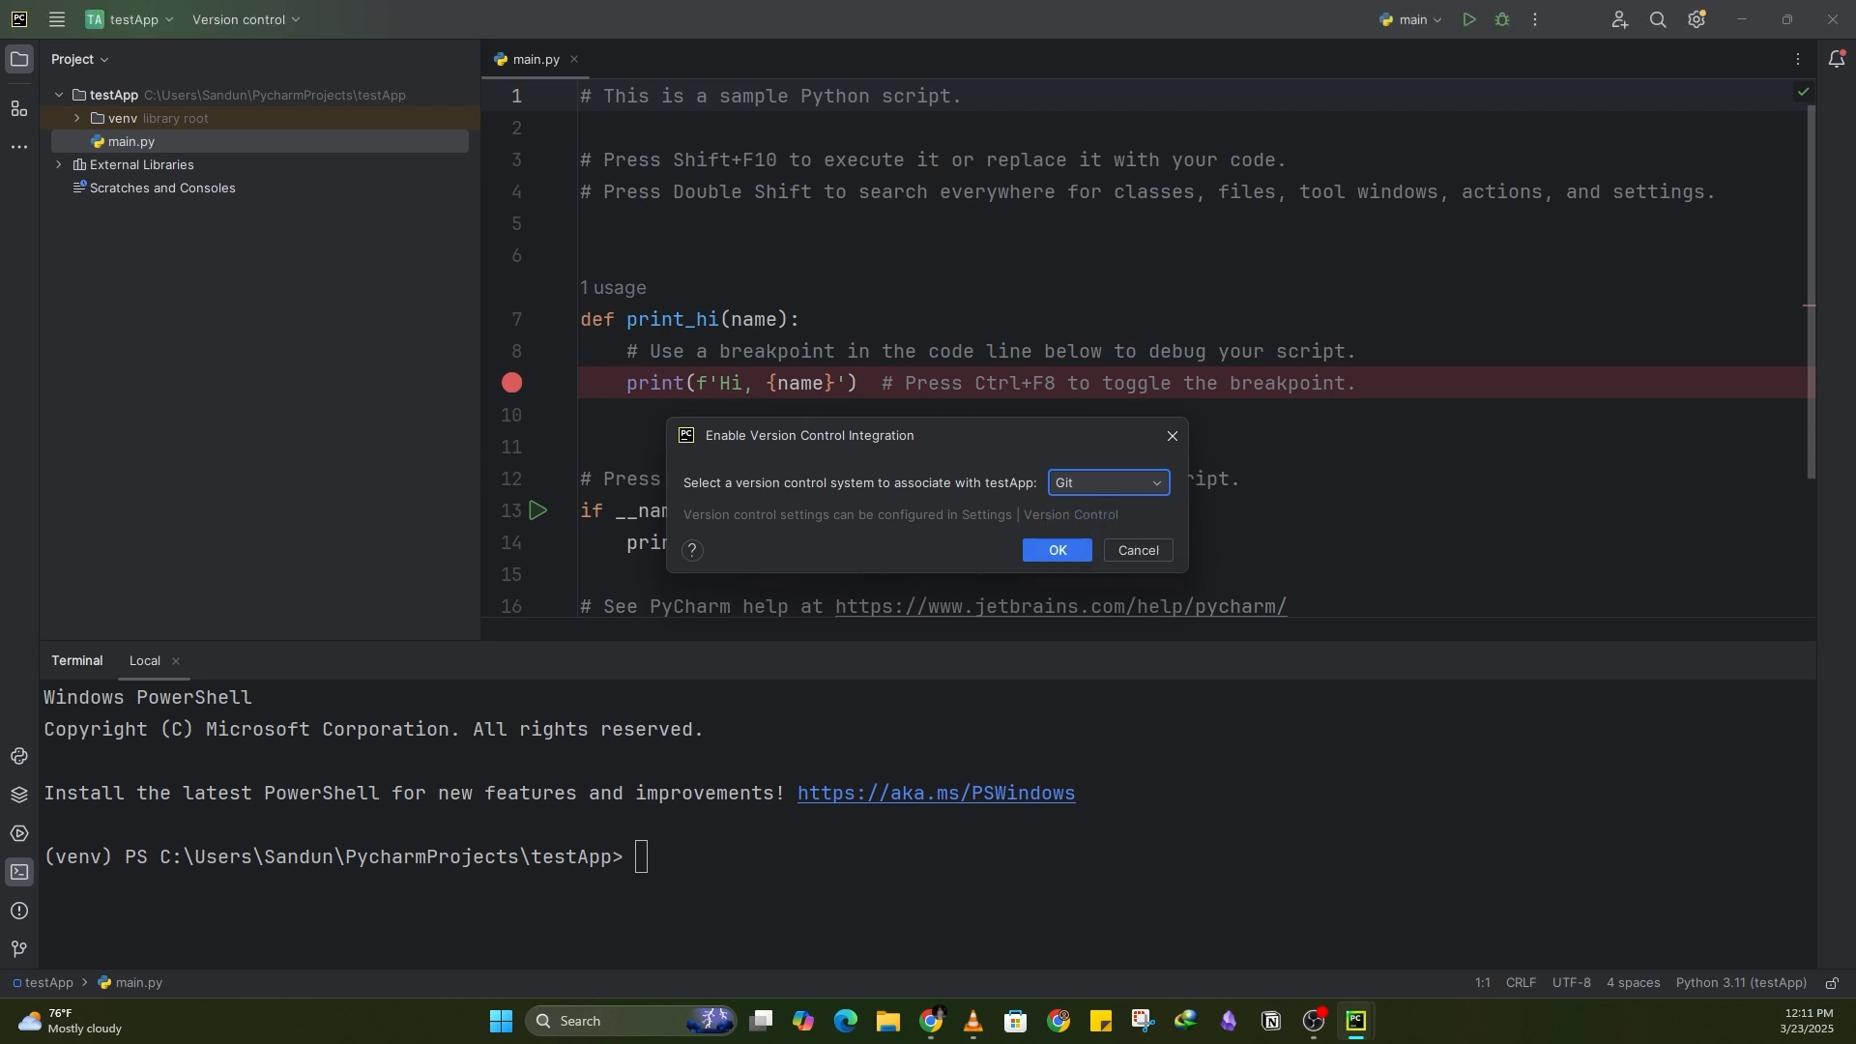
key(alt+Tab)
click(1081, 555)
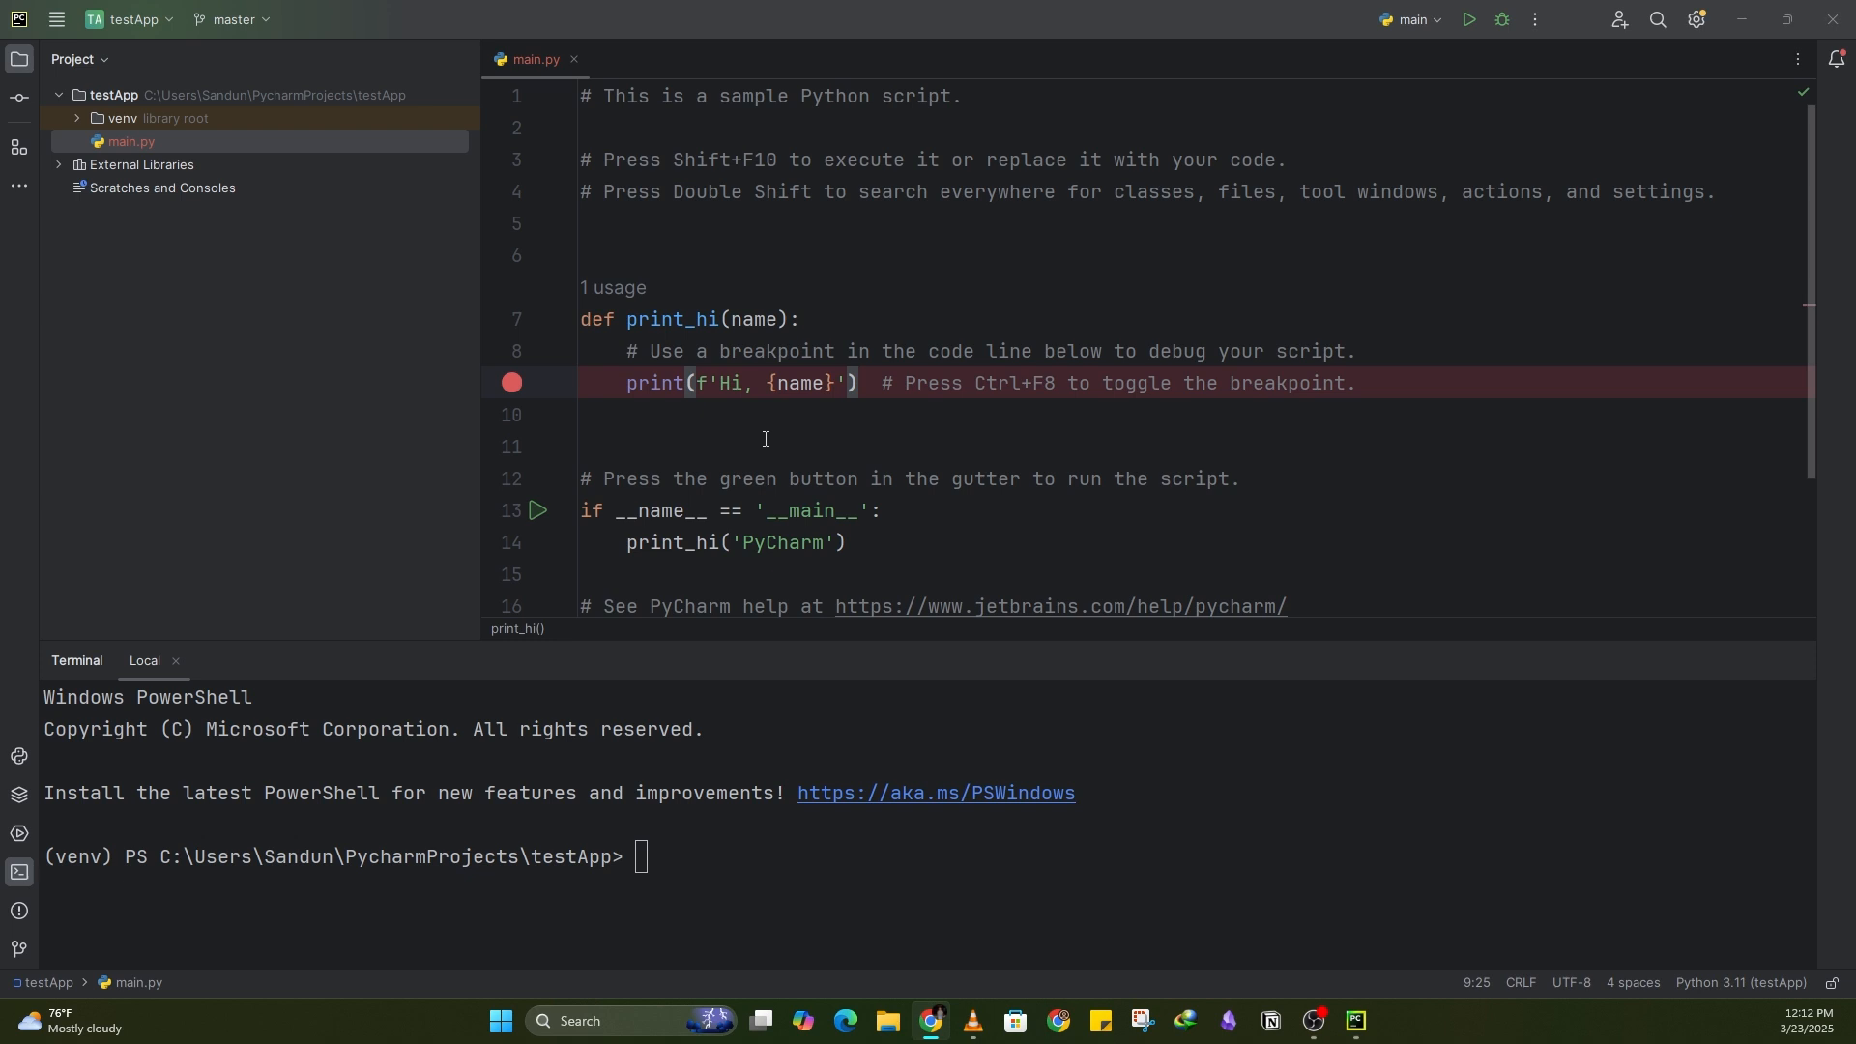
click(56, 19)
mouse_move(368, 33)
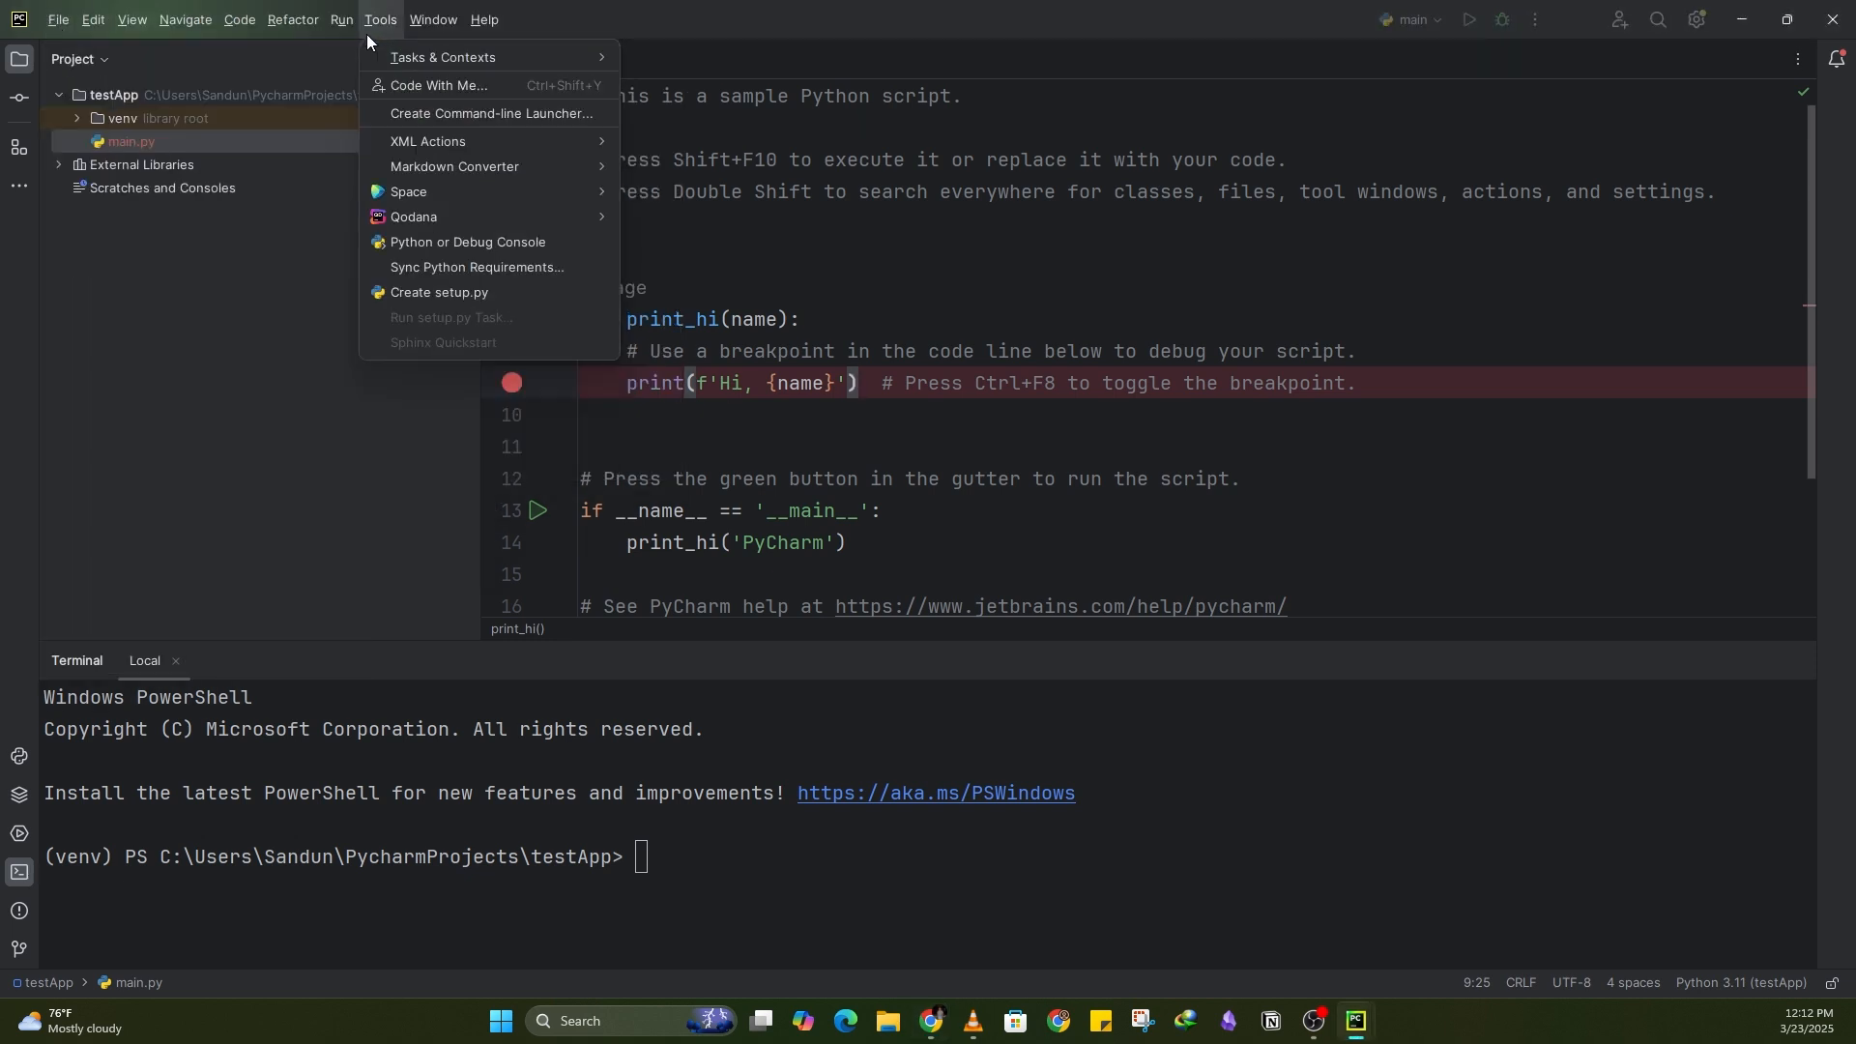
click(261, 259)
Step: Stage all unversioned files and commit them with the message "starter code"
click(263, 18)
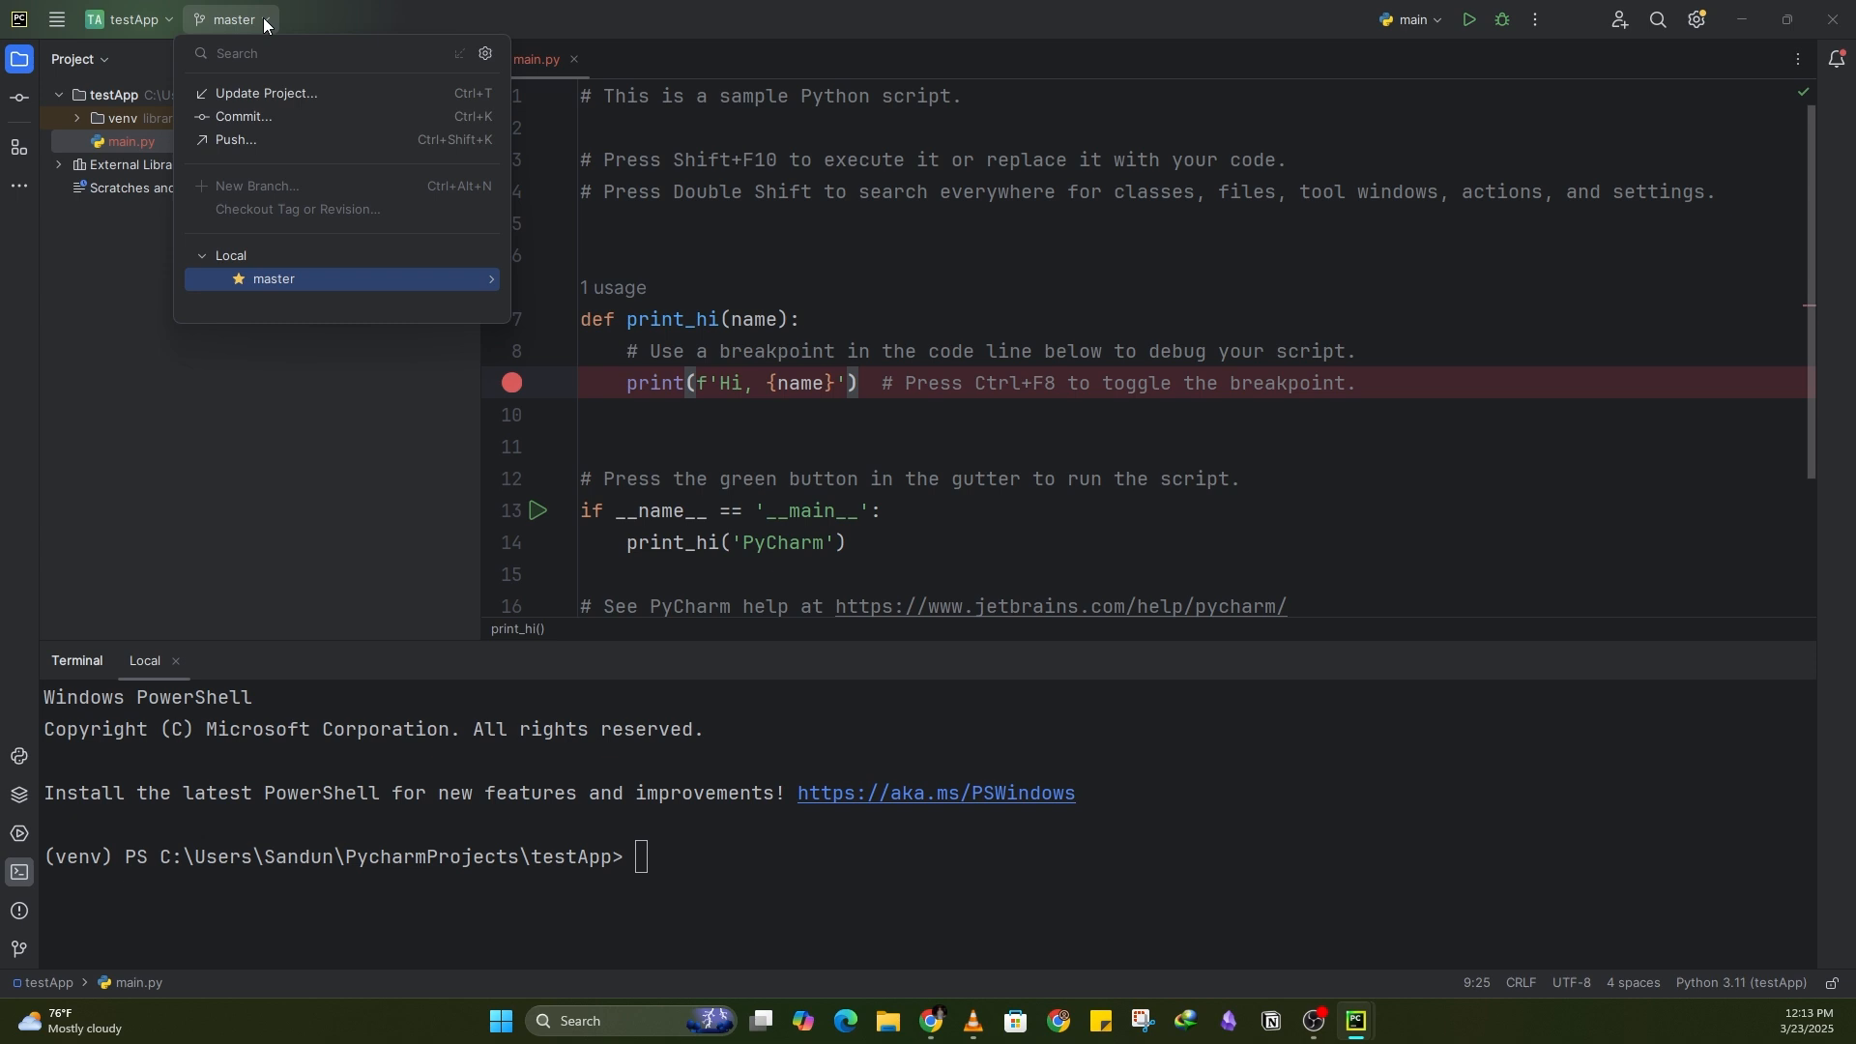
click(268, 131)
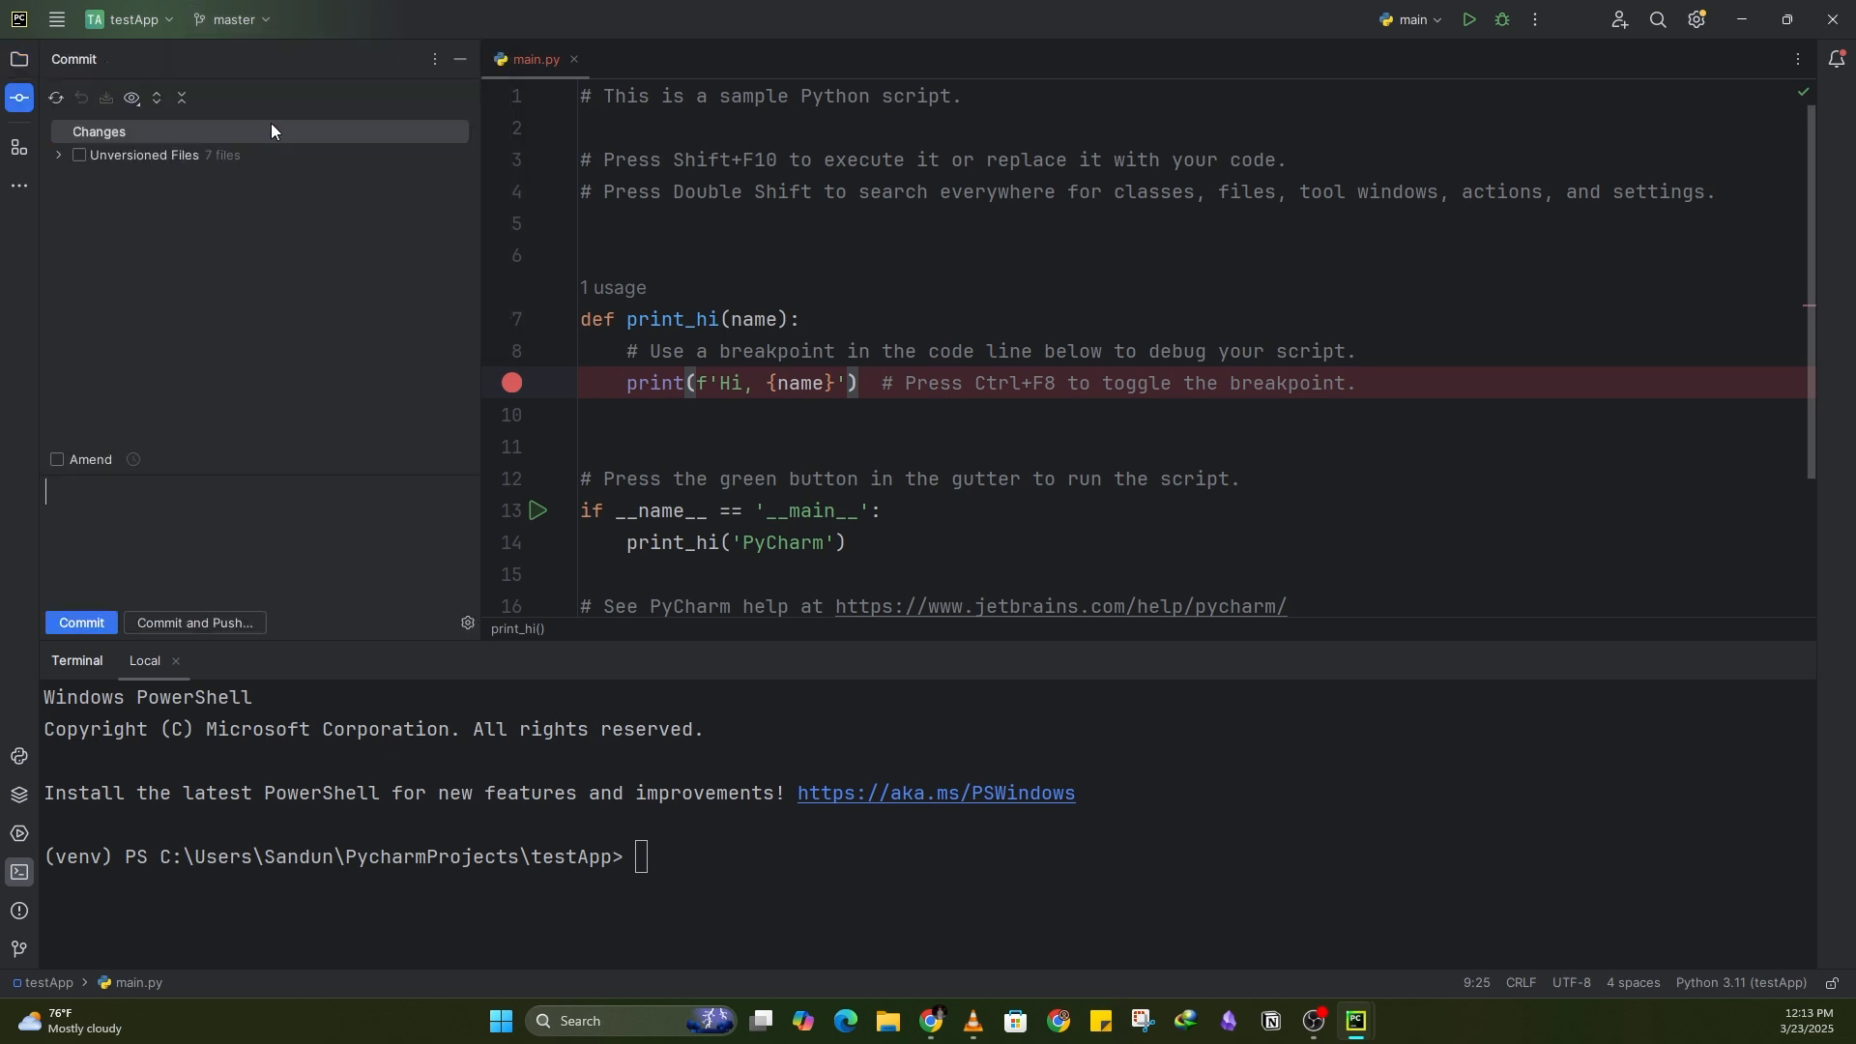
click(79, 154)
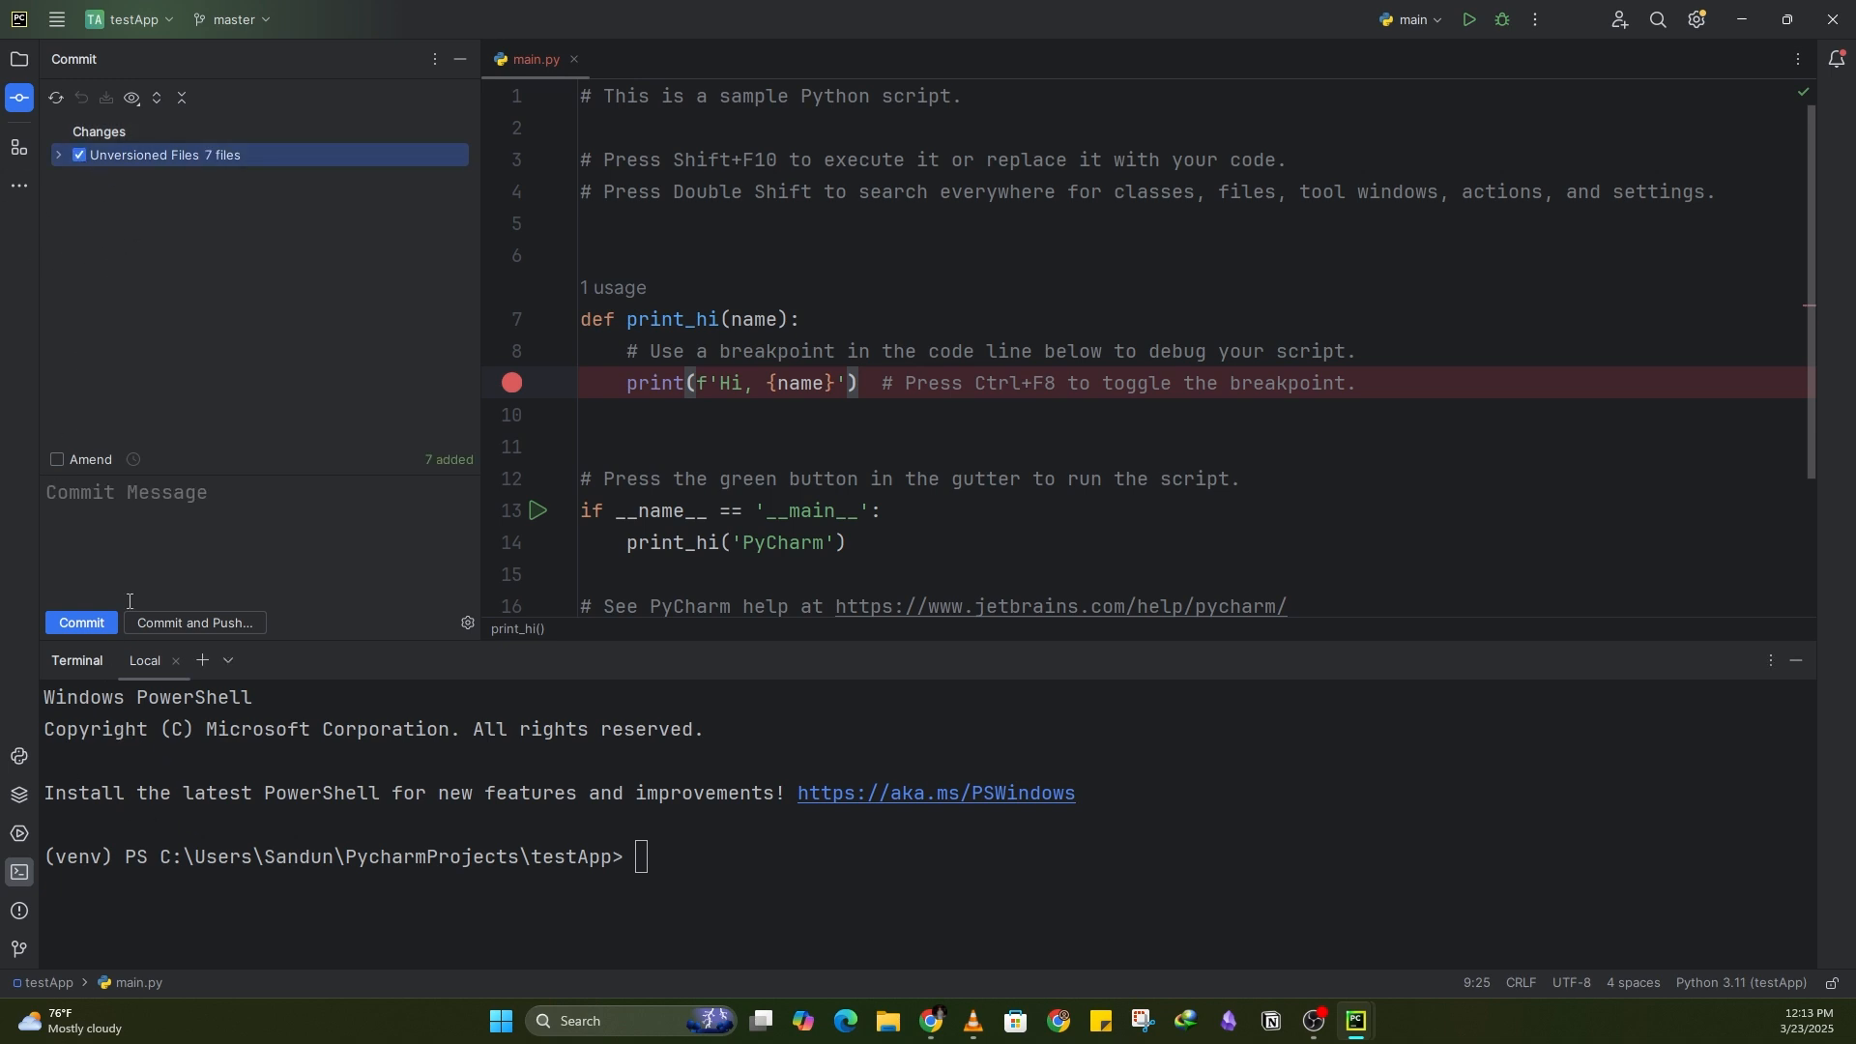
click(98, 499)
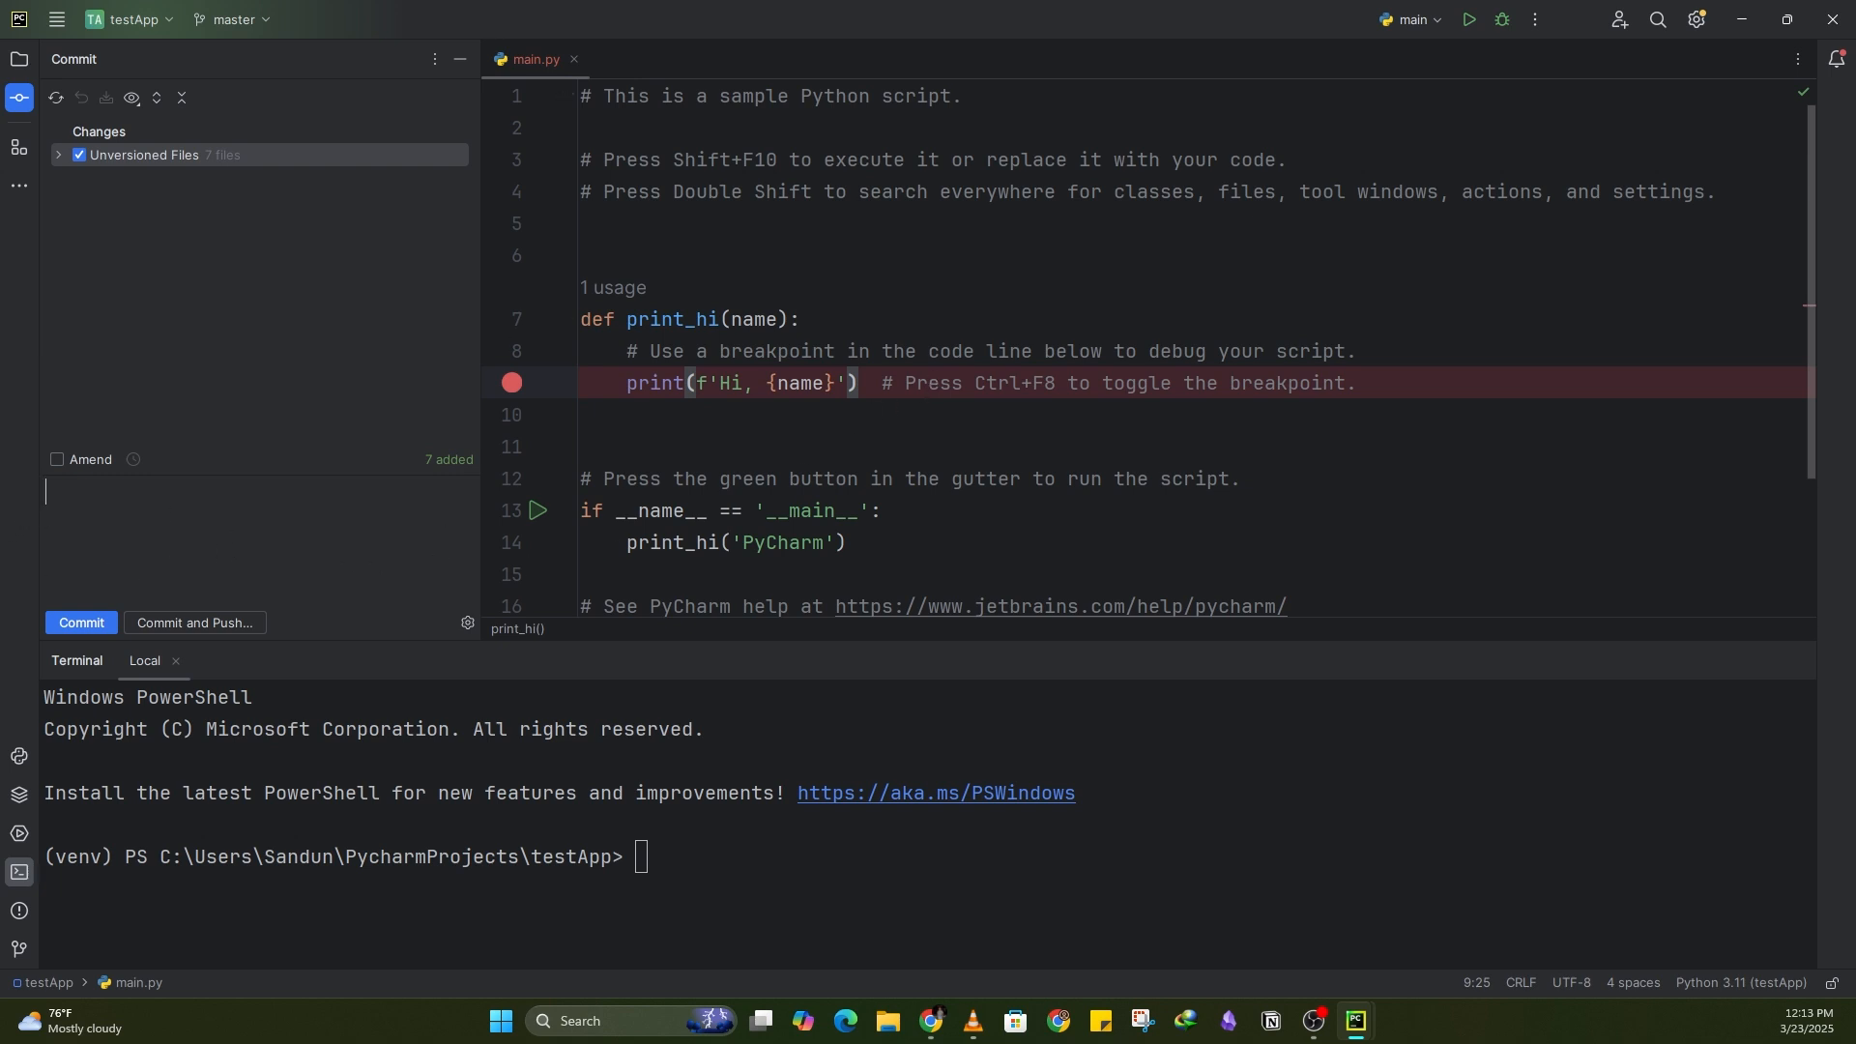
click(369, 550)
text(starter code)
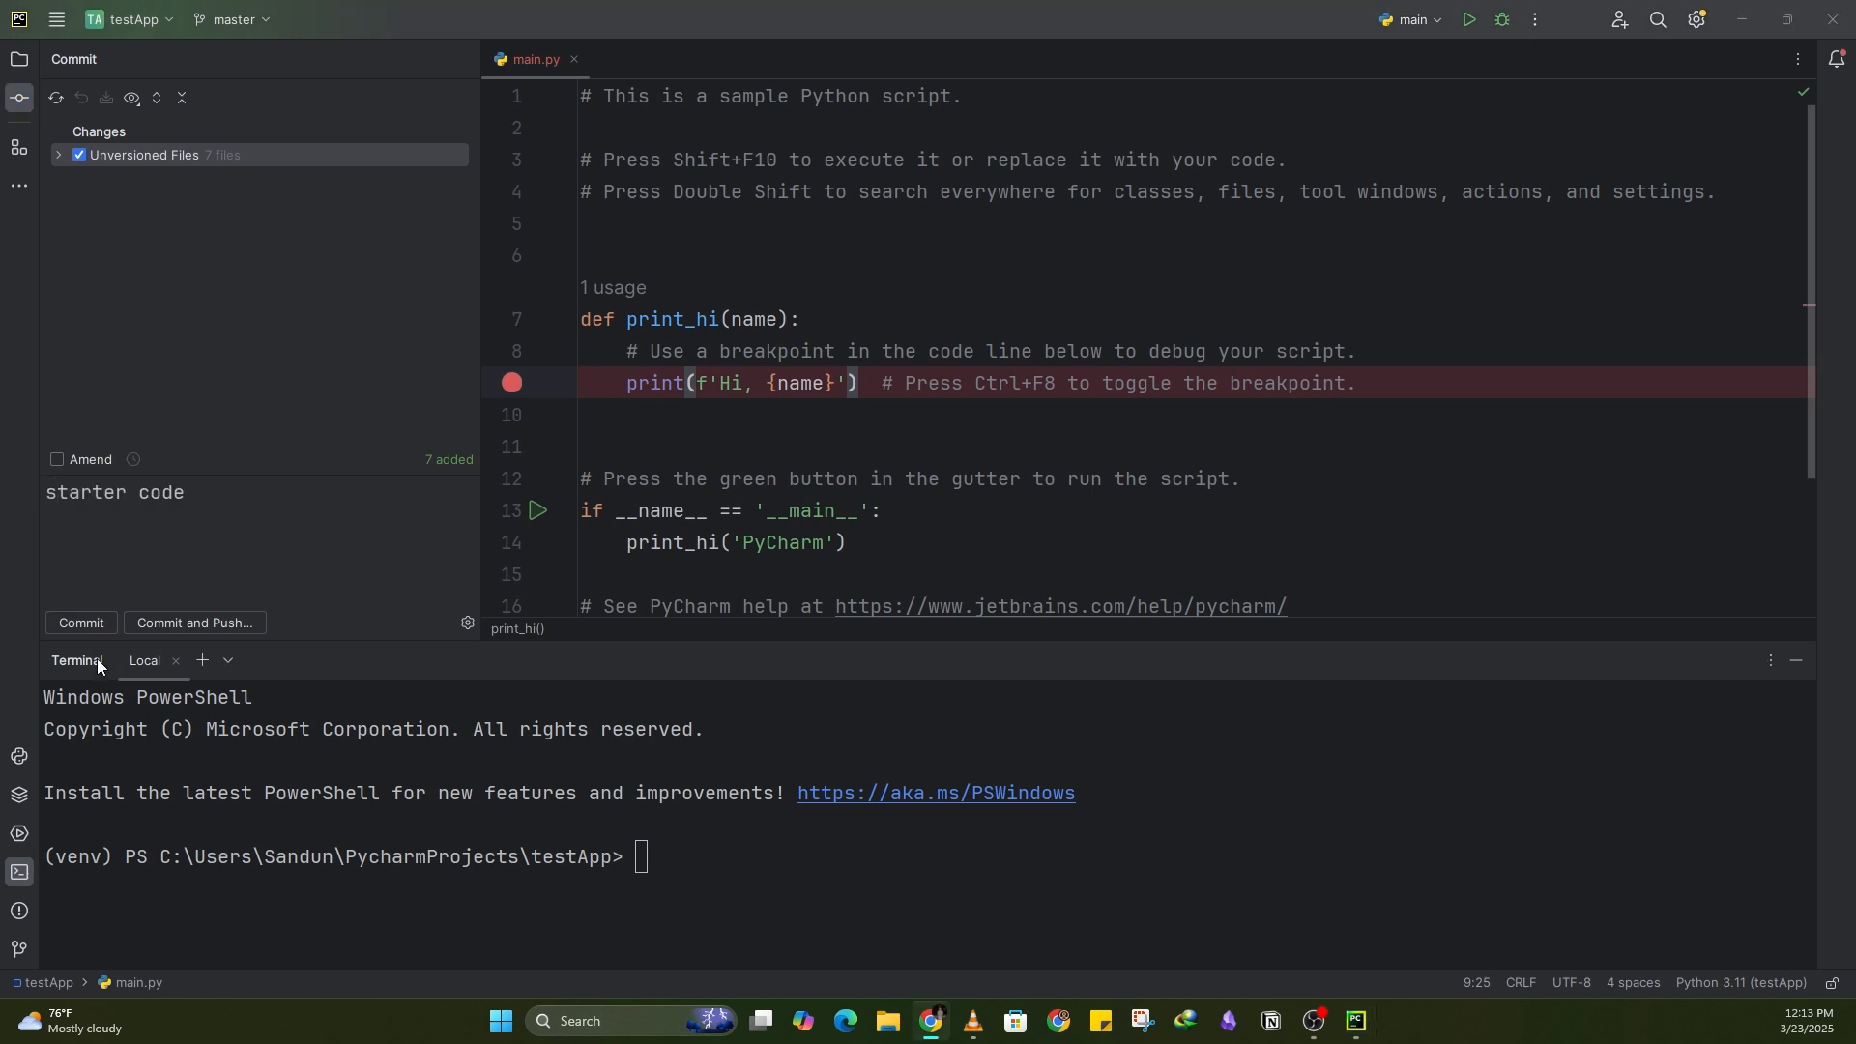
click(96, 625)
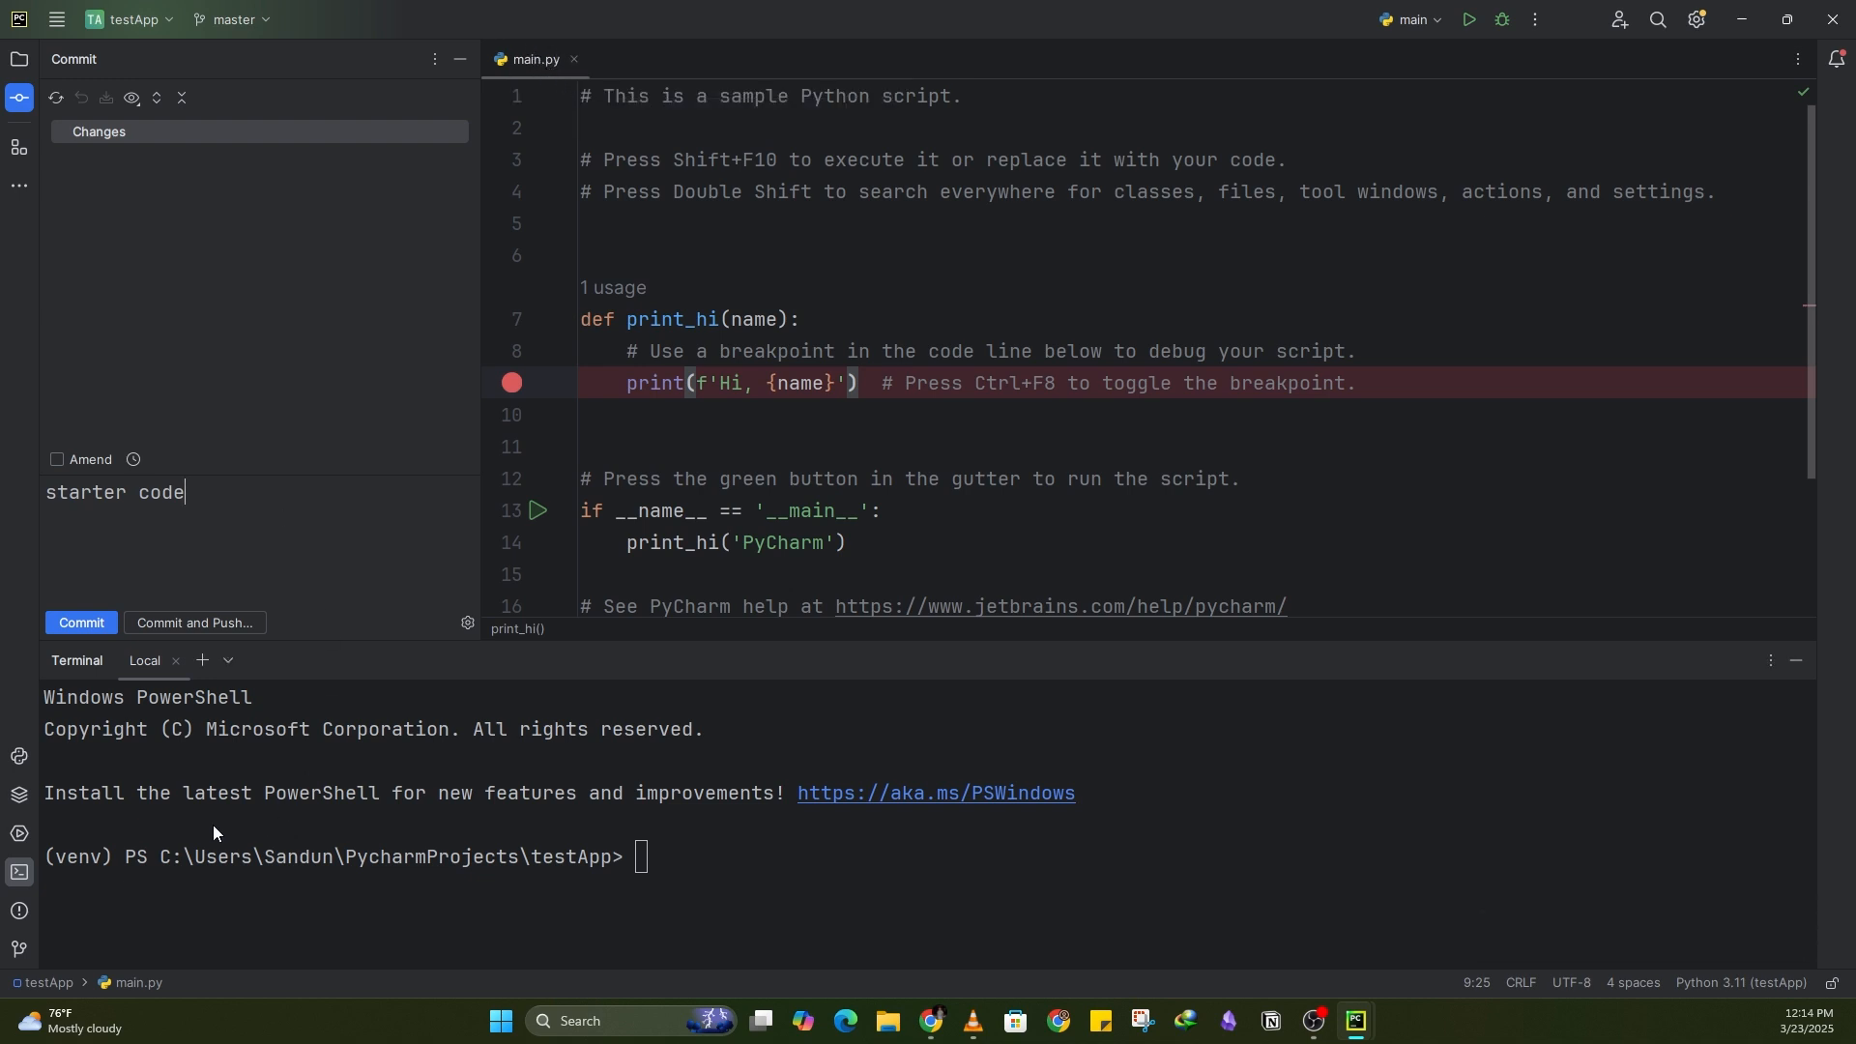
key(alt+Tab)
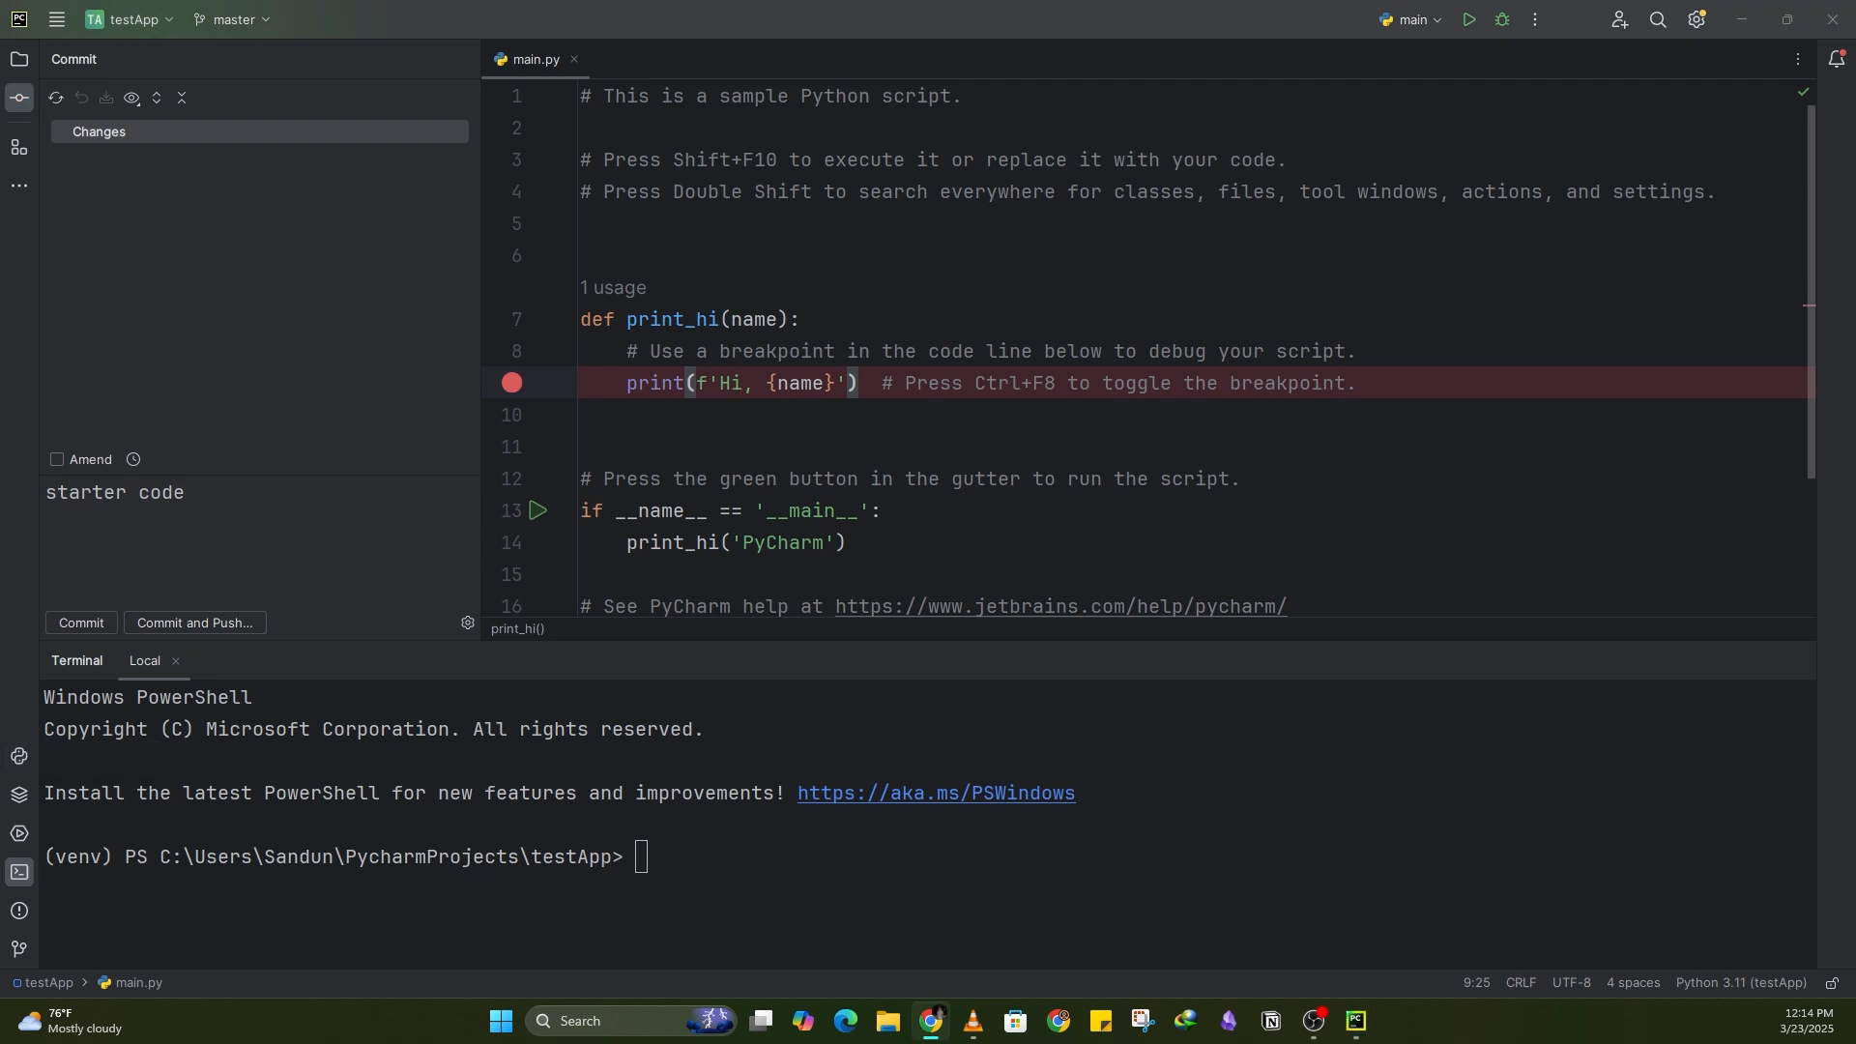
Step: Open the Git log and select the local master branch to review its commits
click(21, 950)
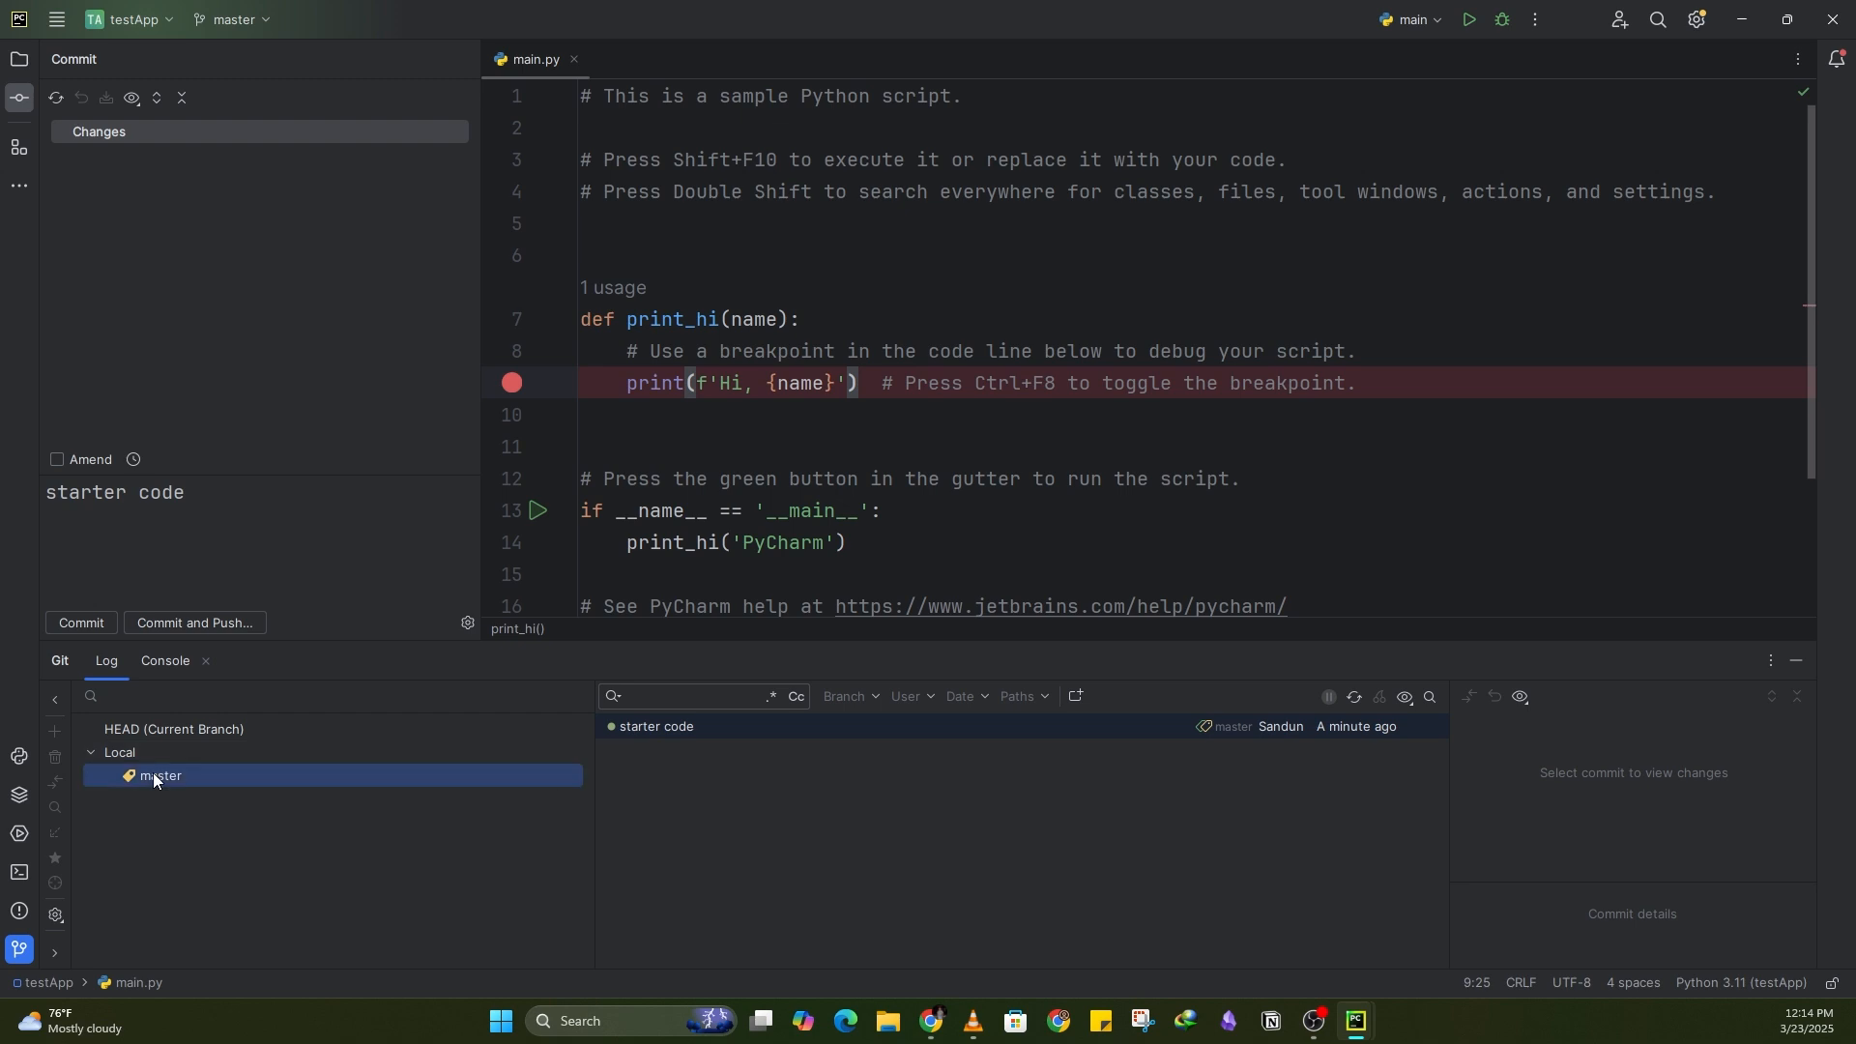
click(153, 774)
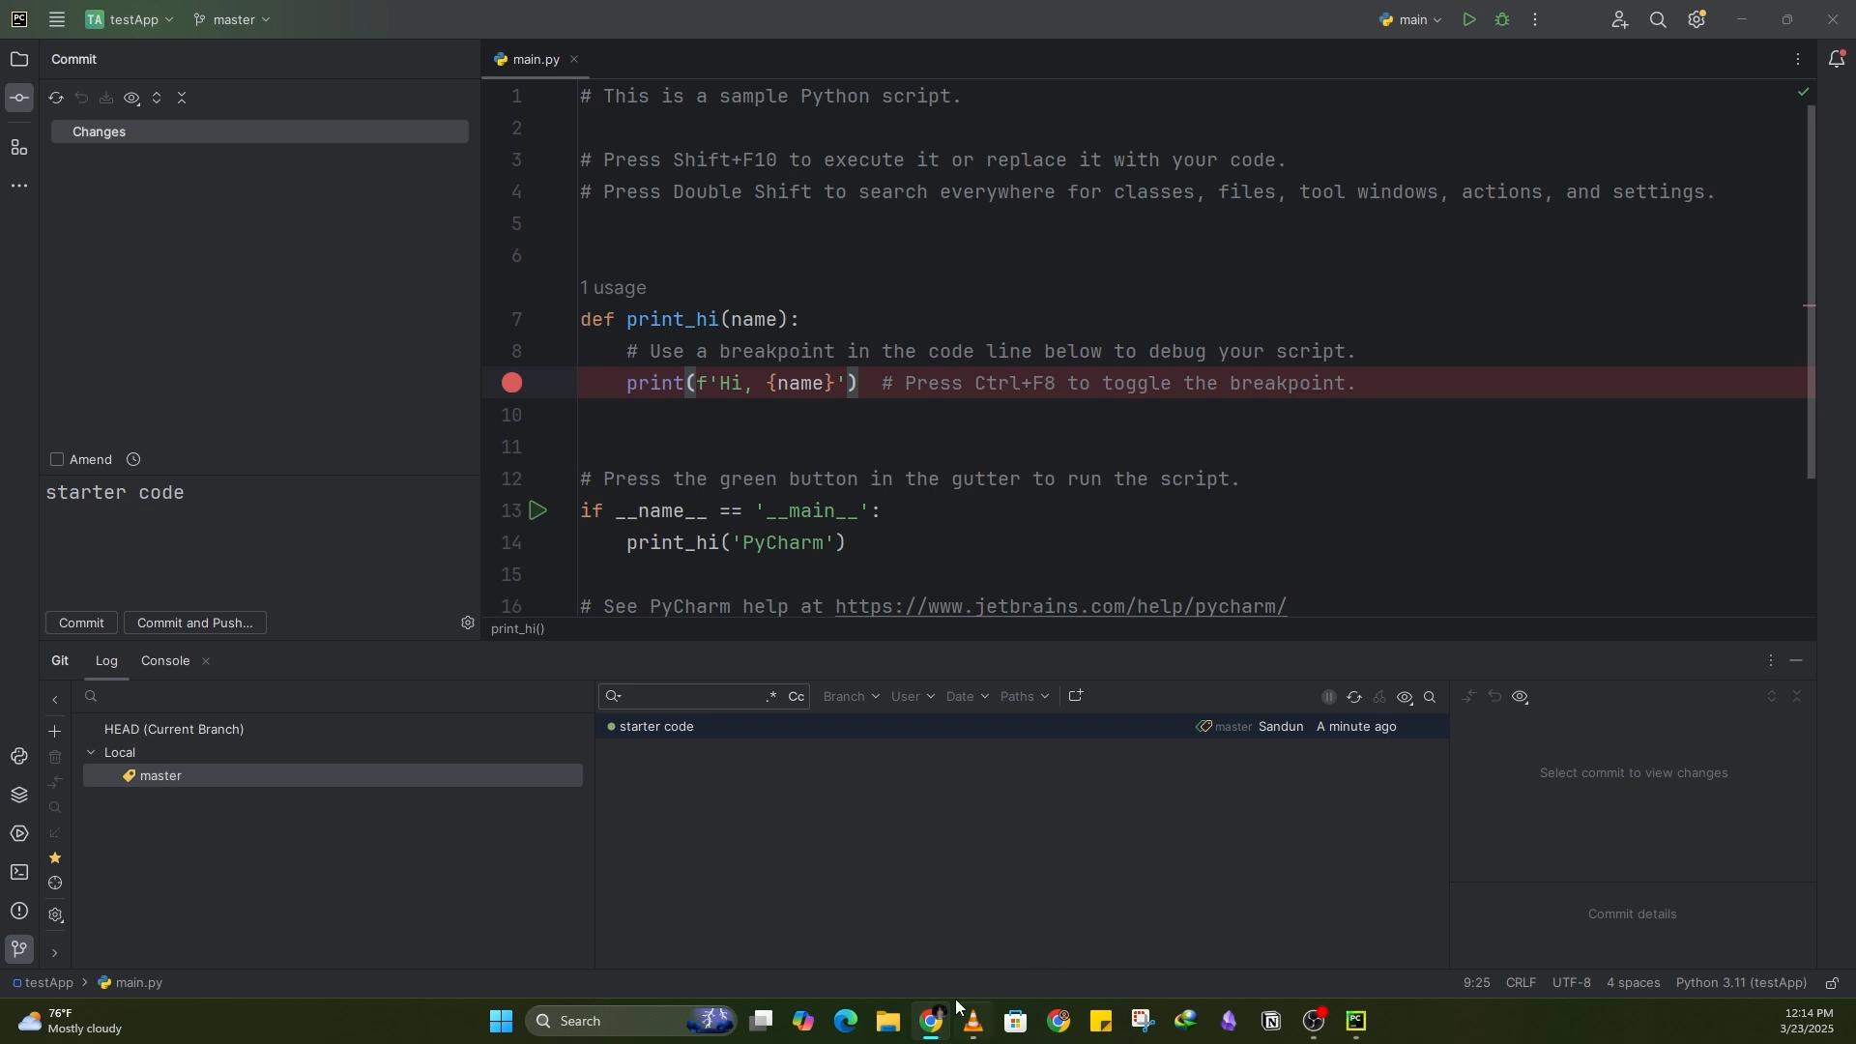
Step: Open github.com in a new incognito Chrome window, view the sign-up page, and minimize the browser
right_click(931, 1020)
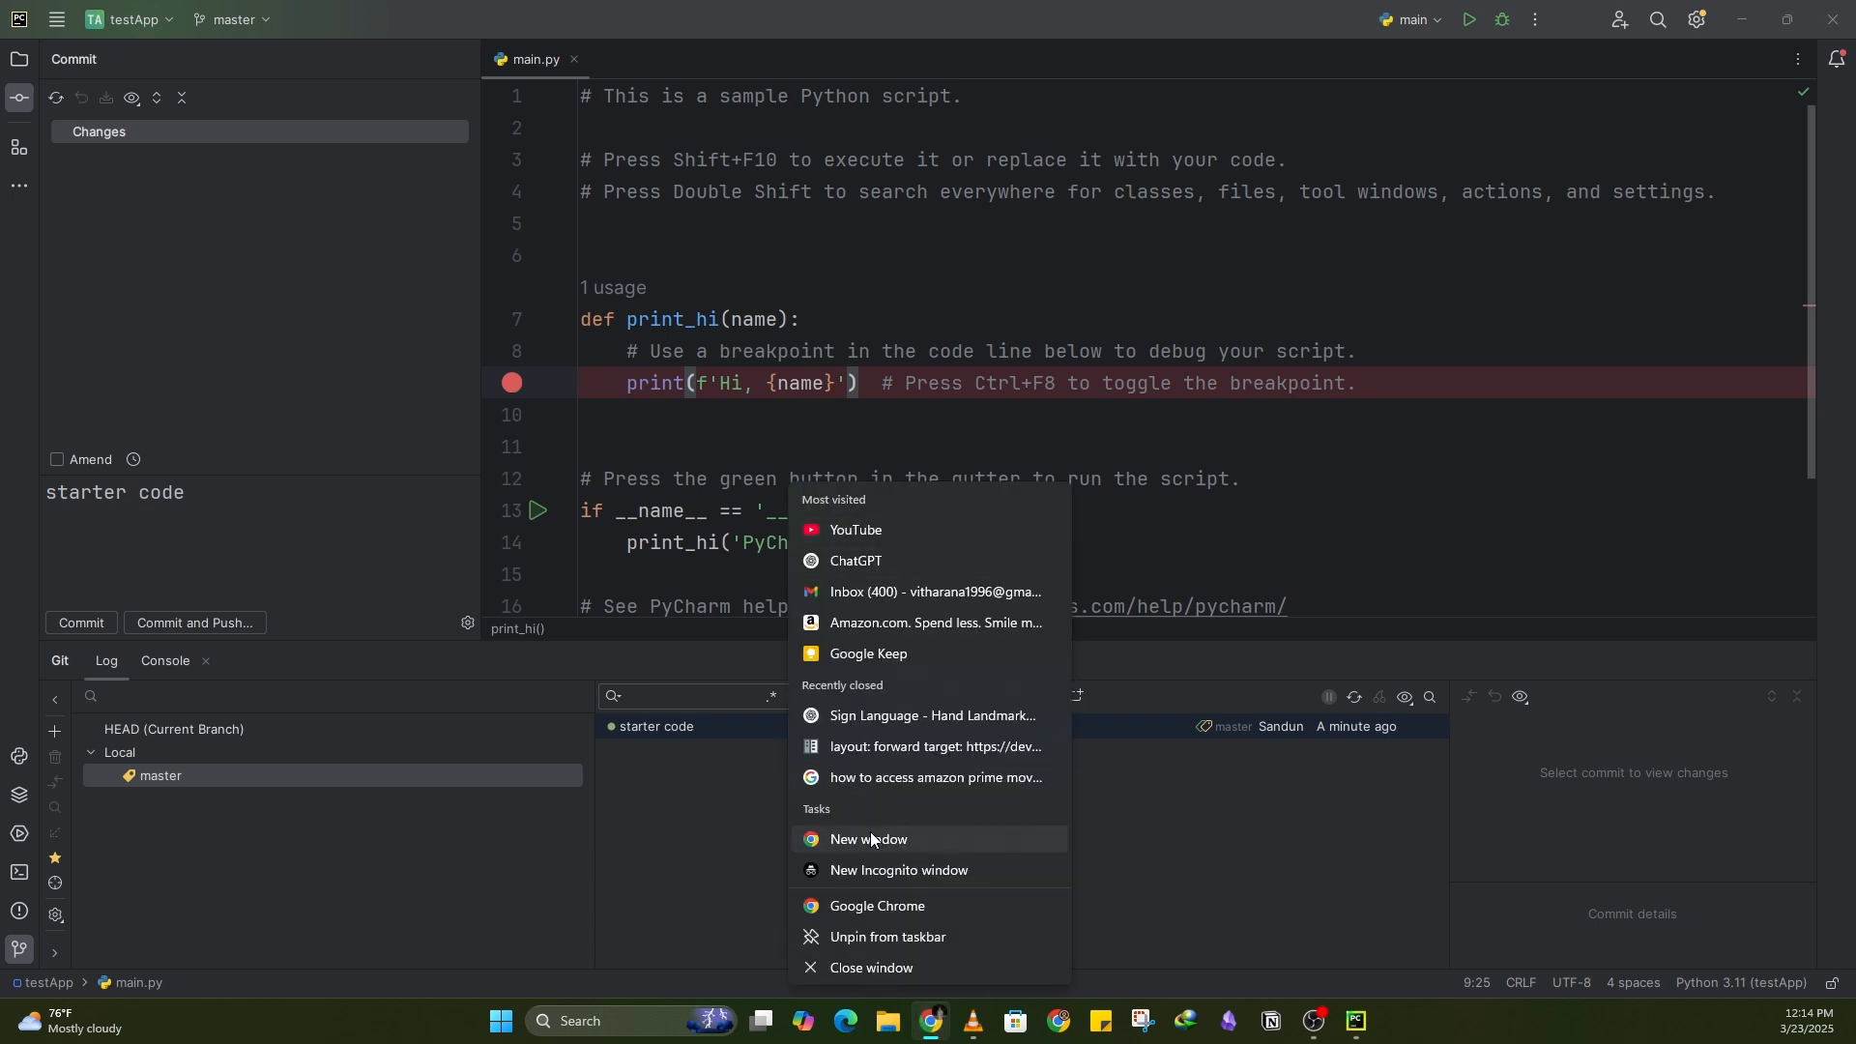
click(1006, 715)
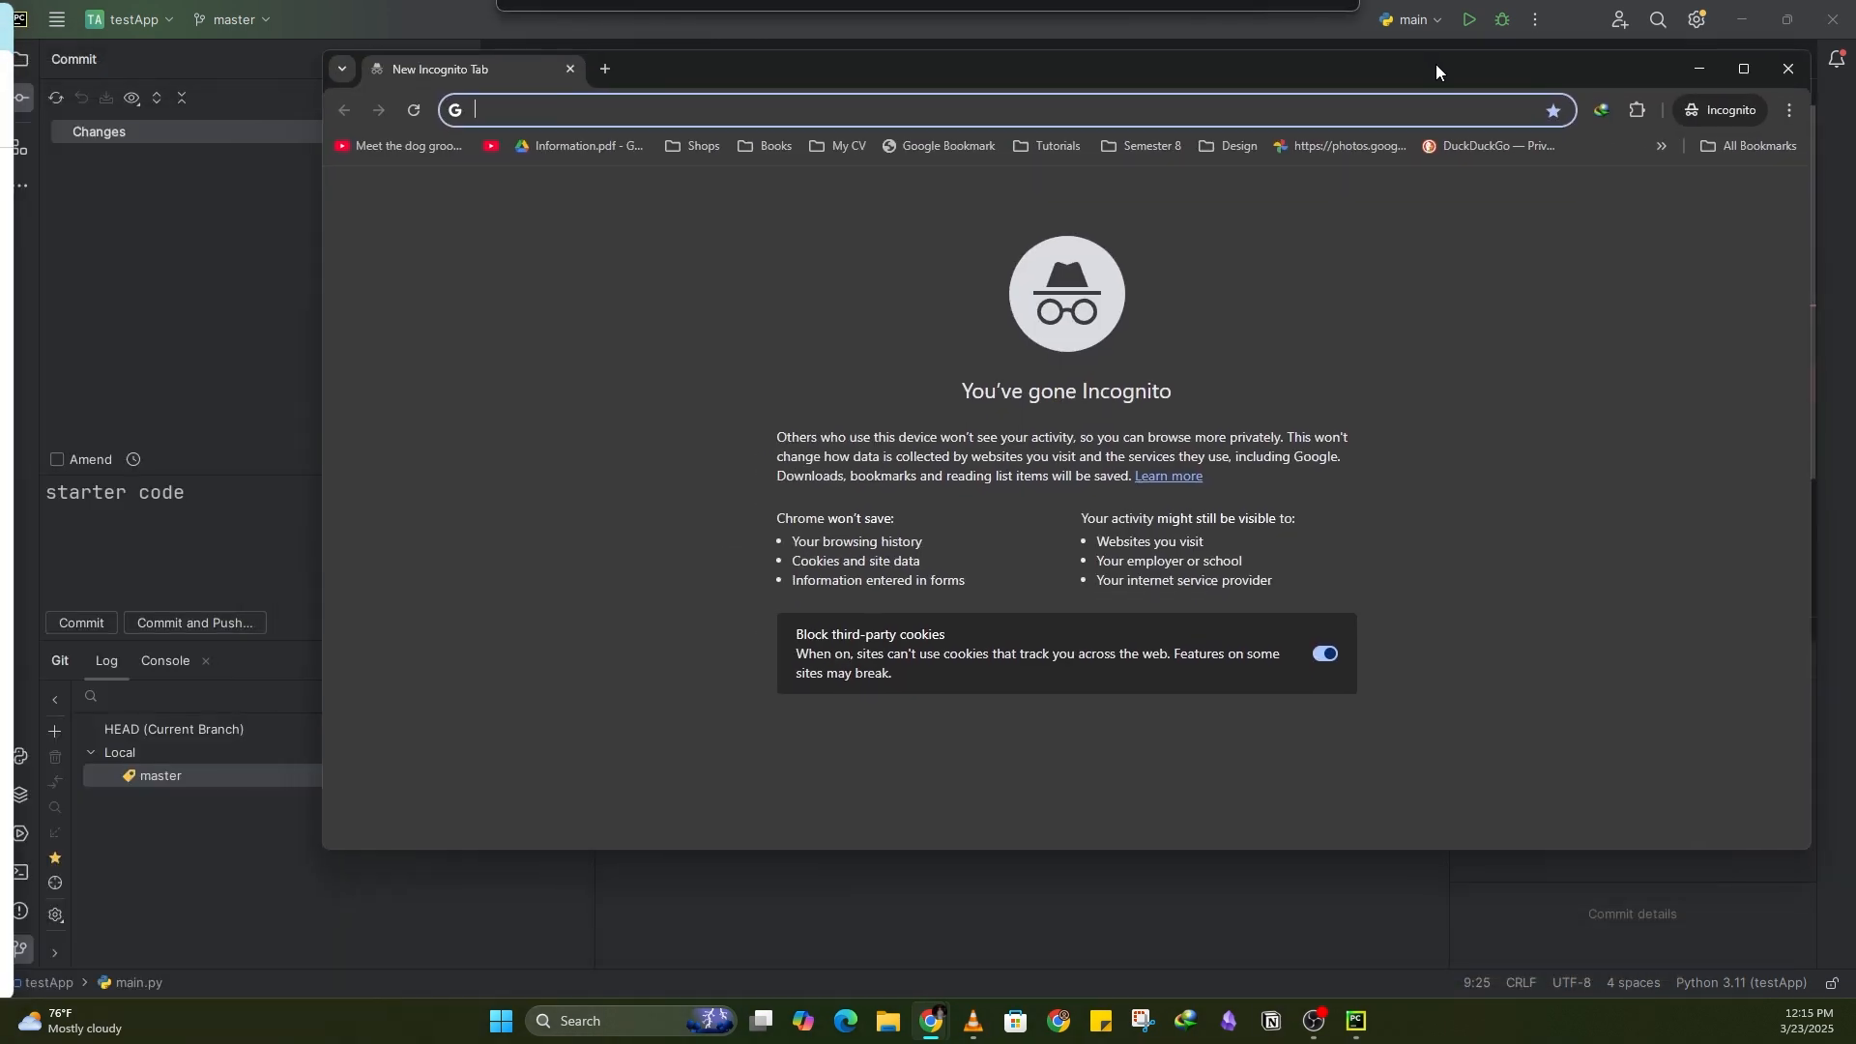
click(1603, 121)
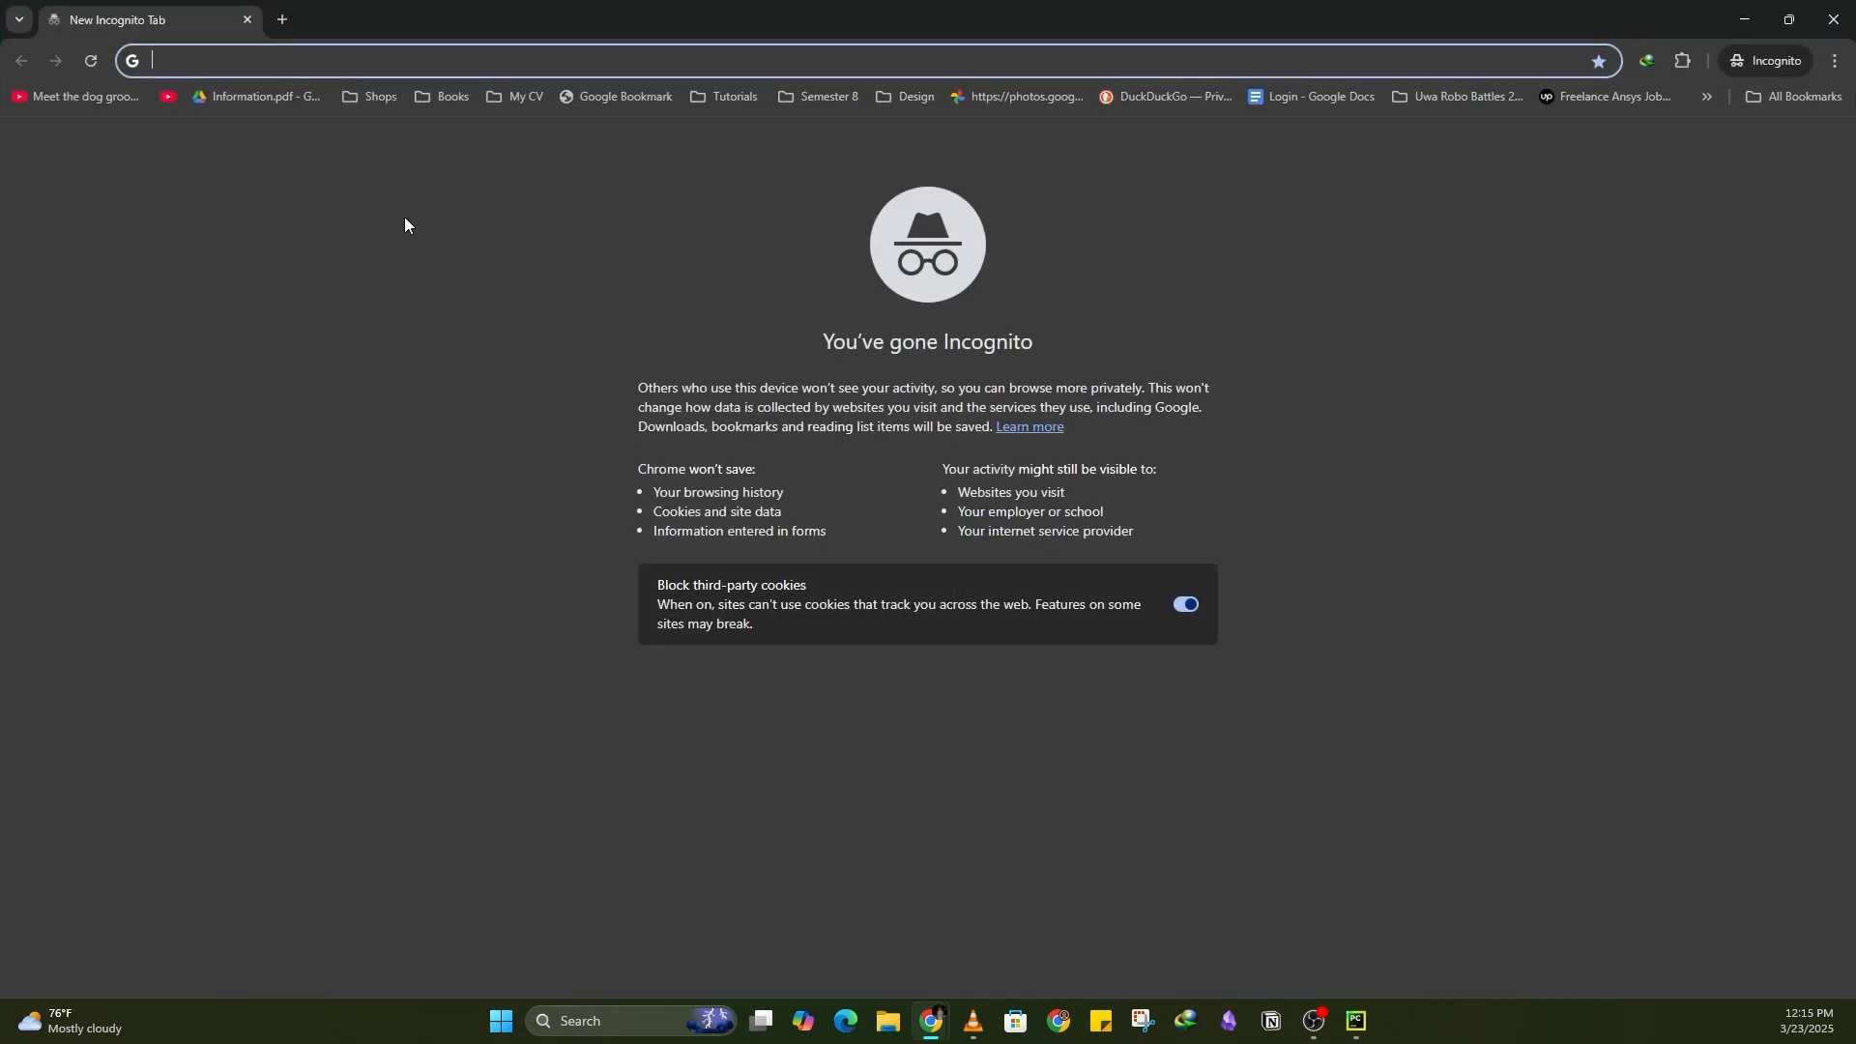
text(github.c)
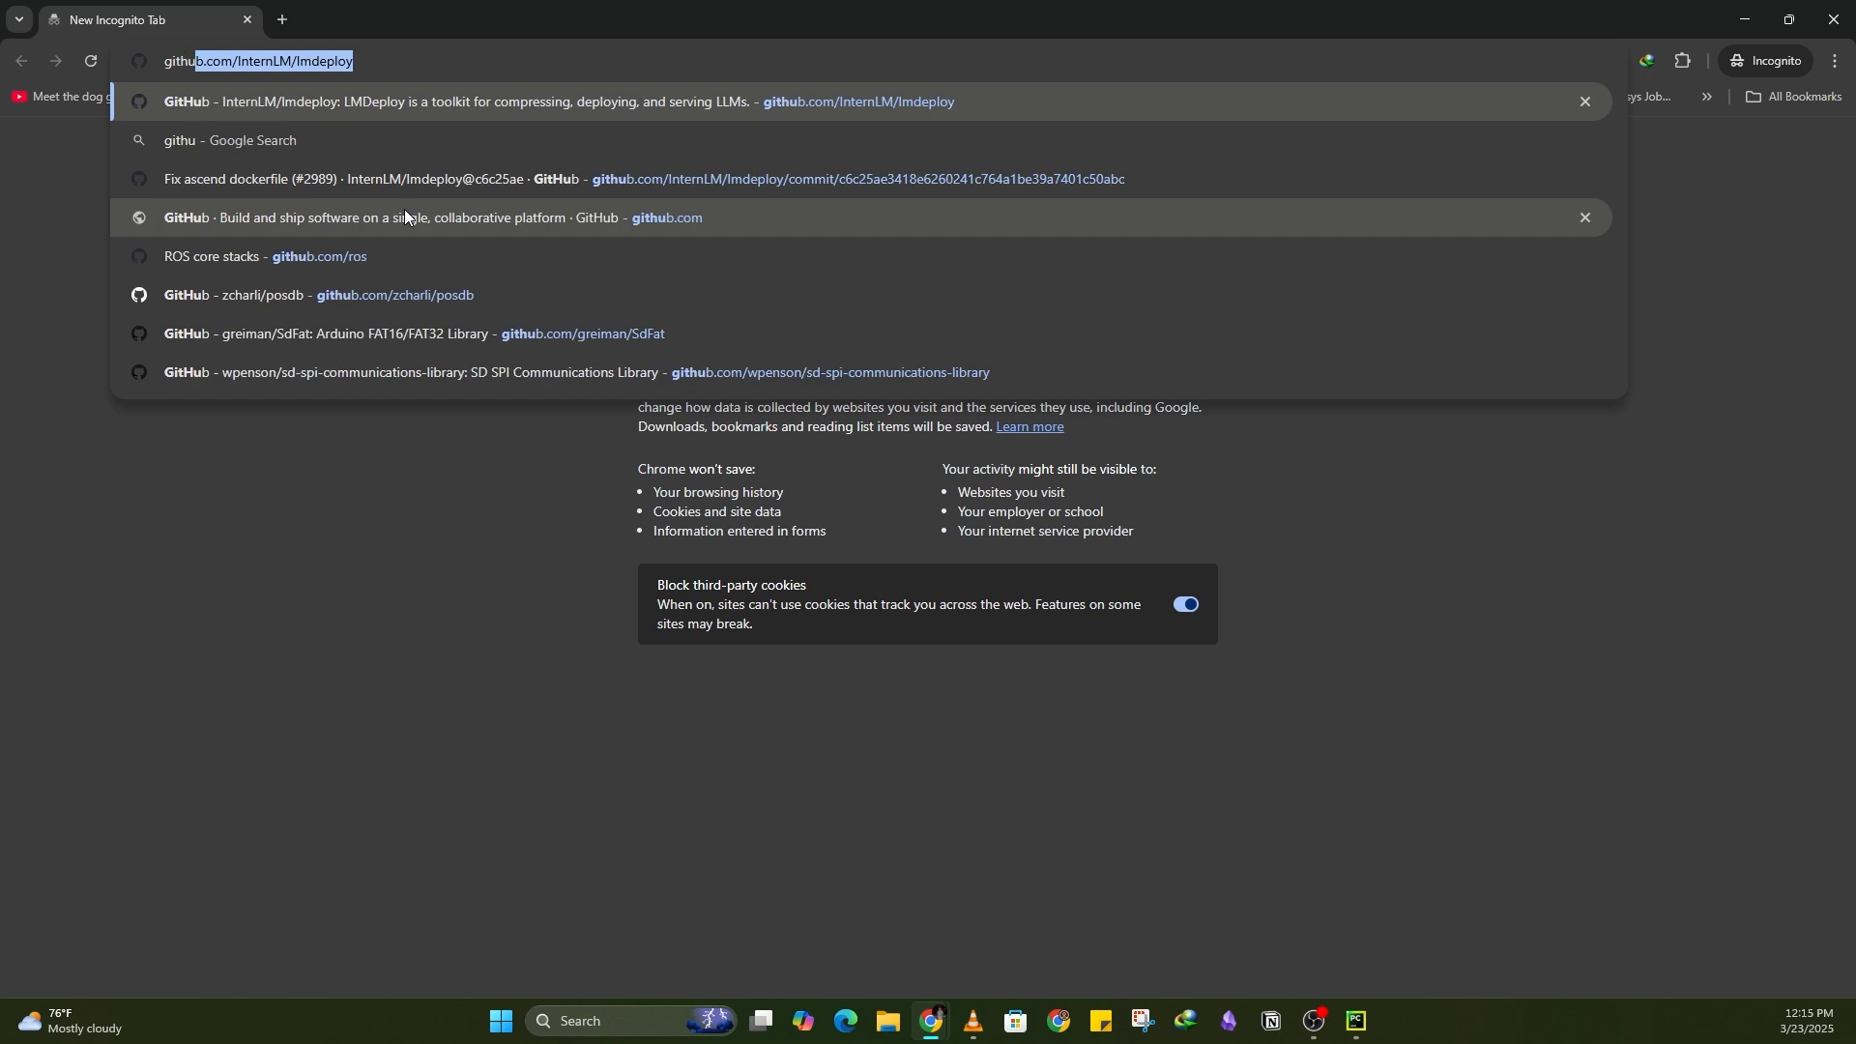
text(om)
key(Return)
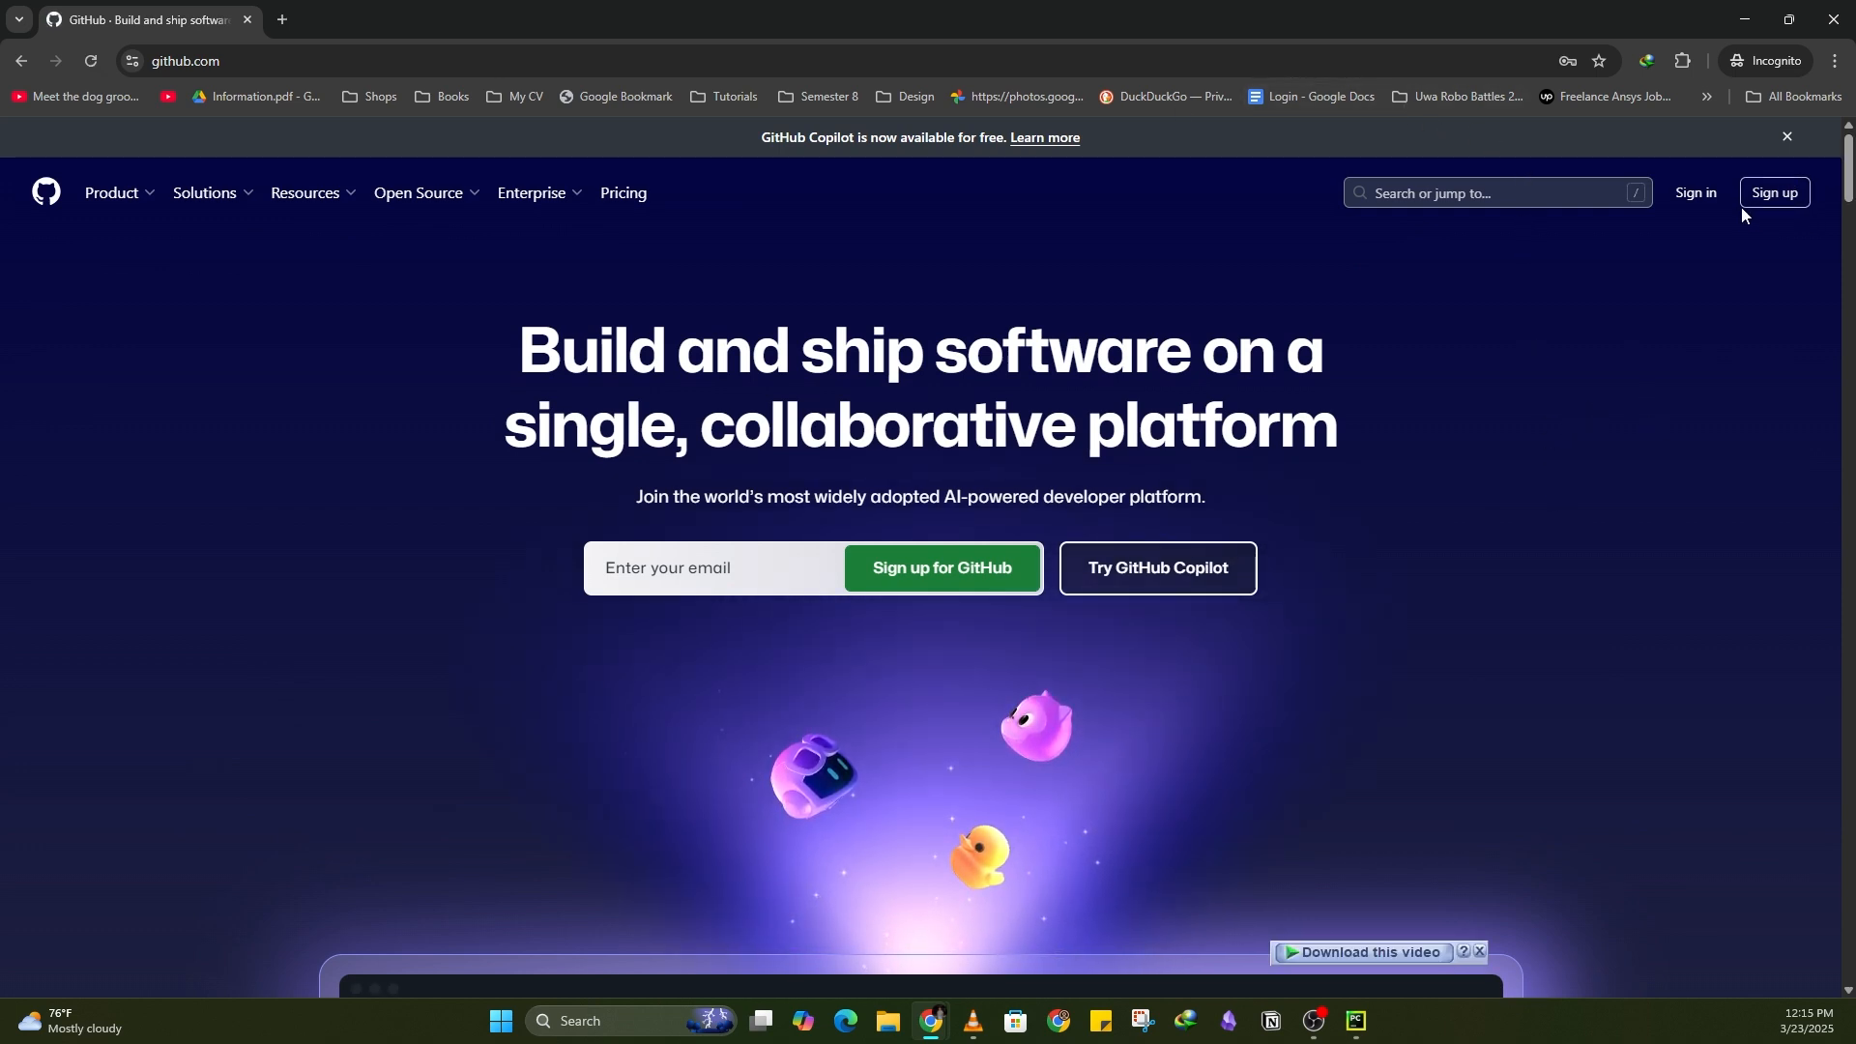
click(1774, 194)
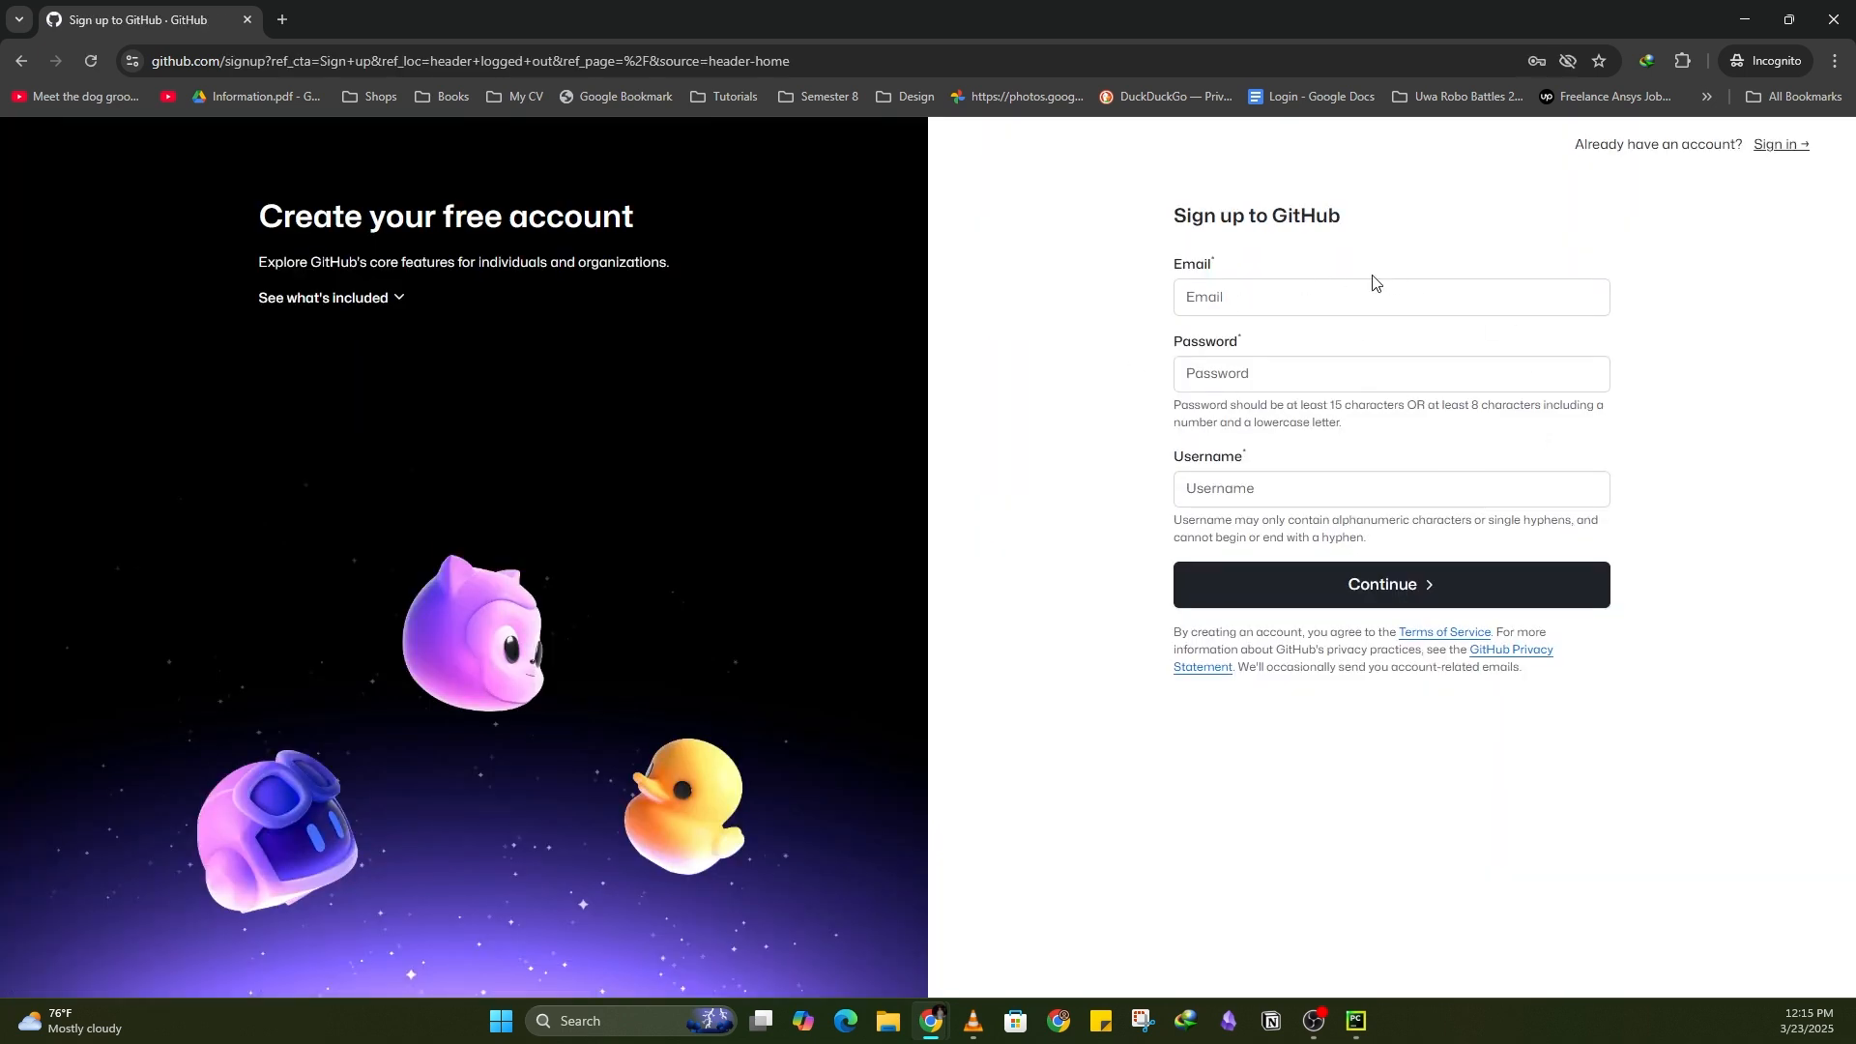
click(1745, 21)
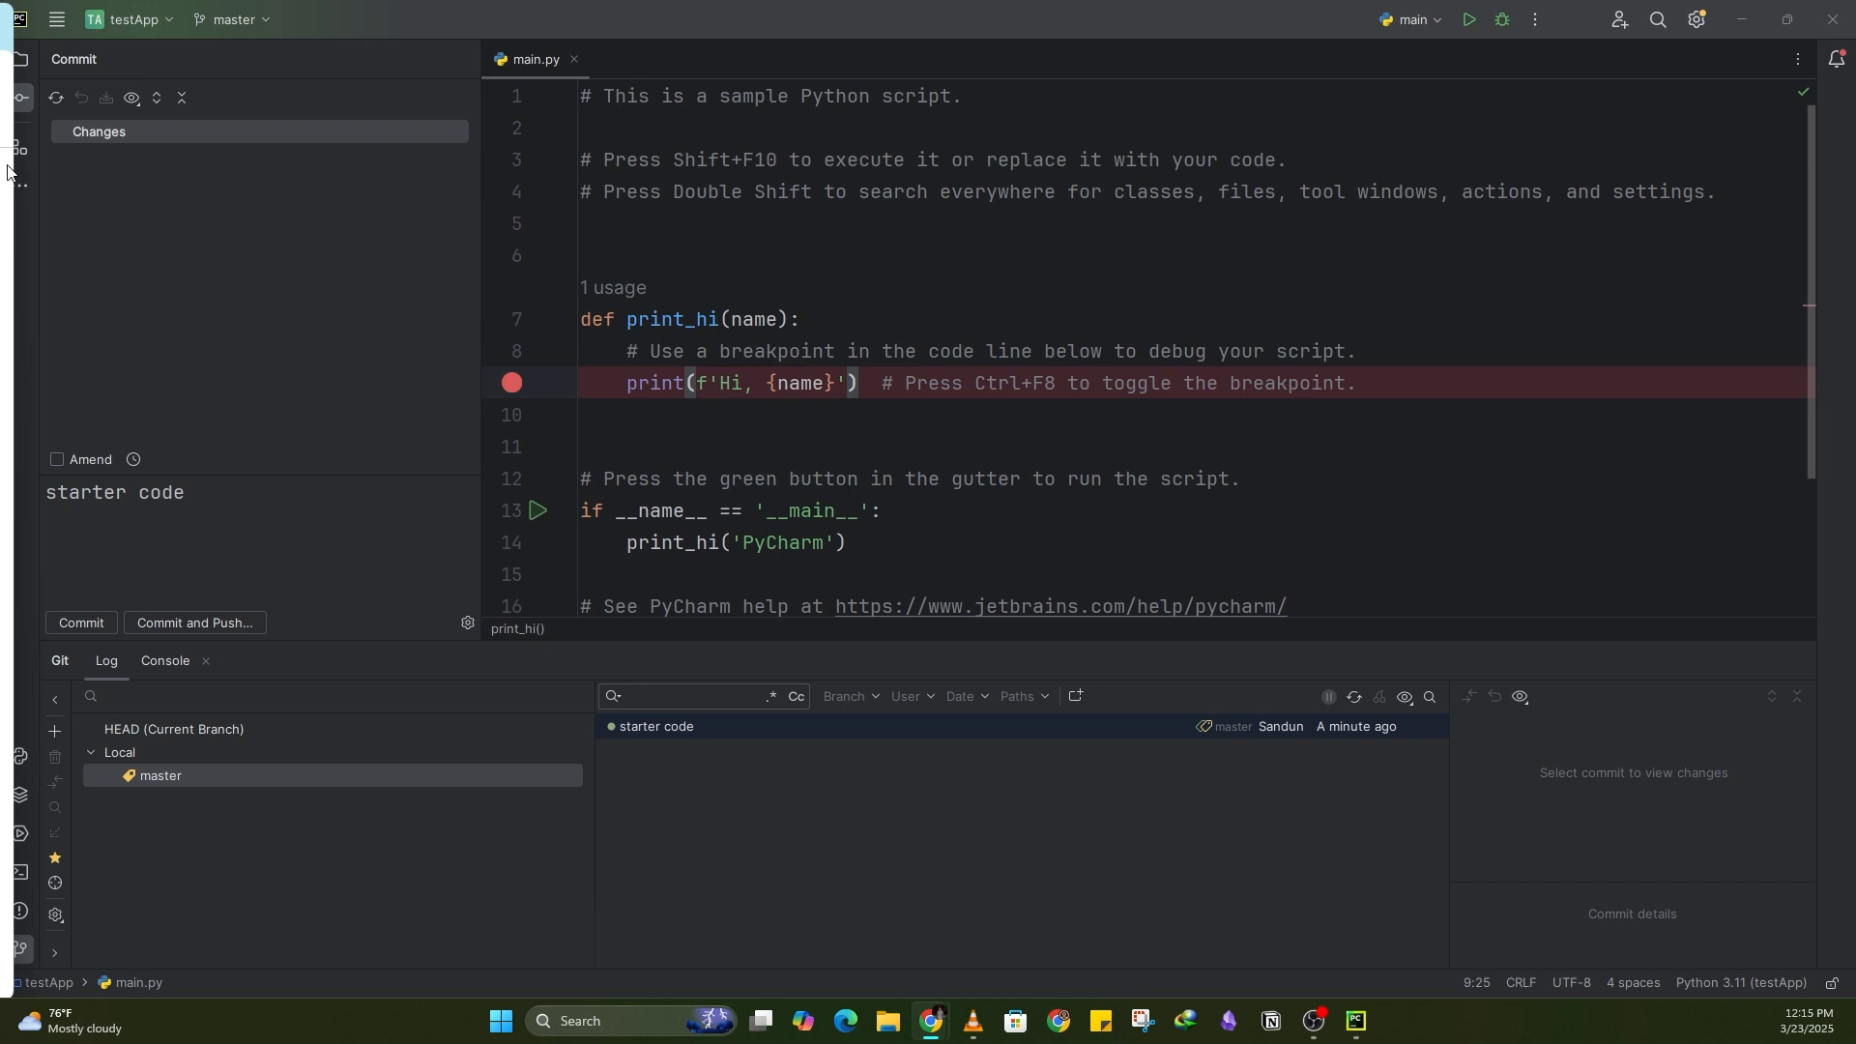
Step: Open the GitHub account settings under Version Control in the IDE settings
click(51, 21)
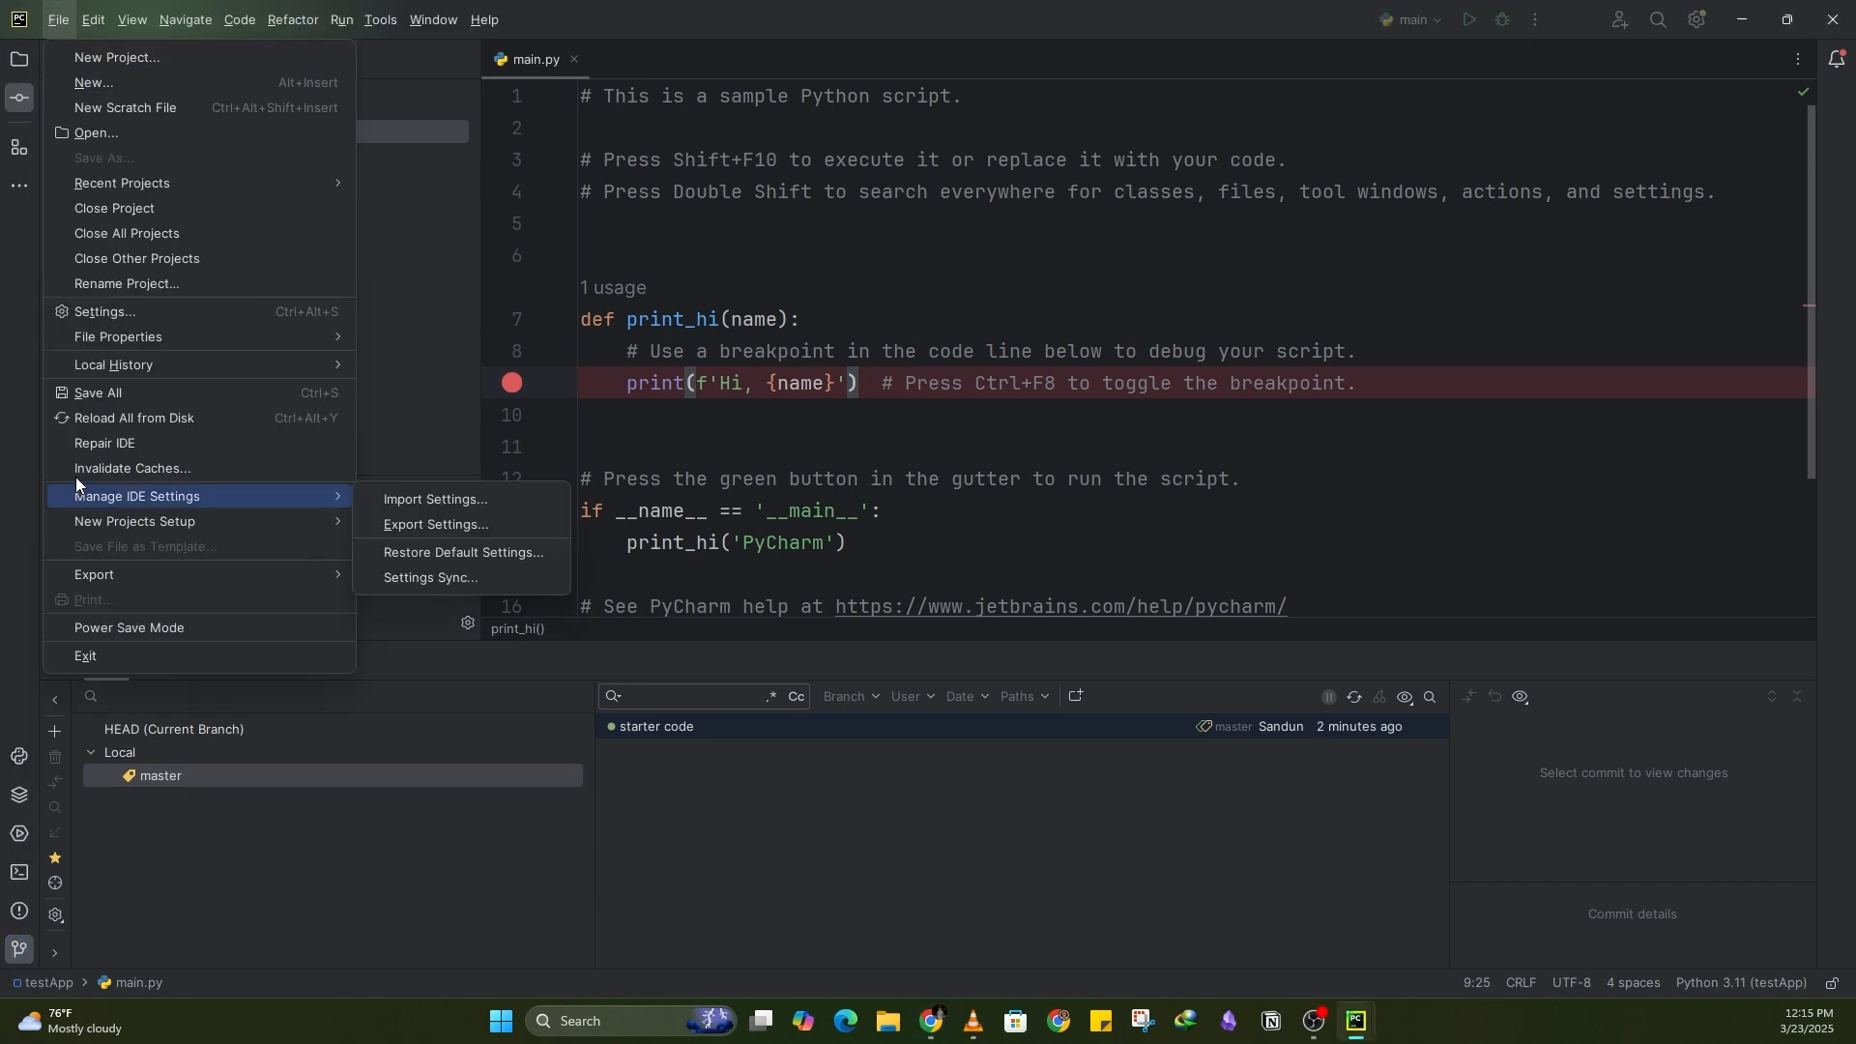
click(106, 311)
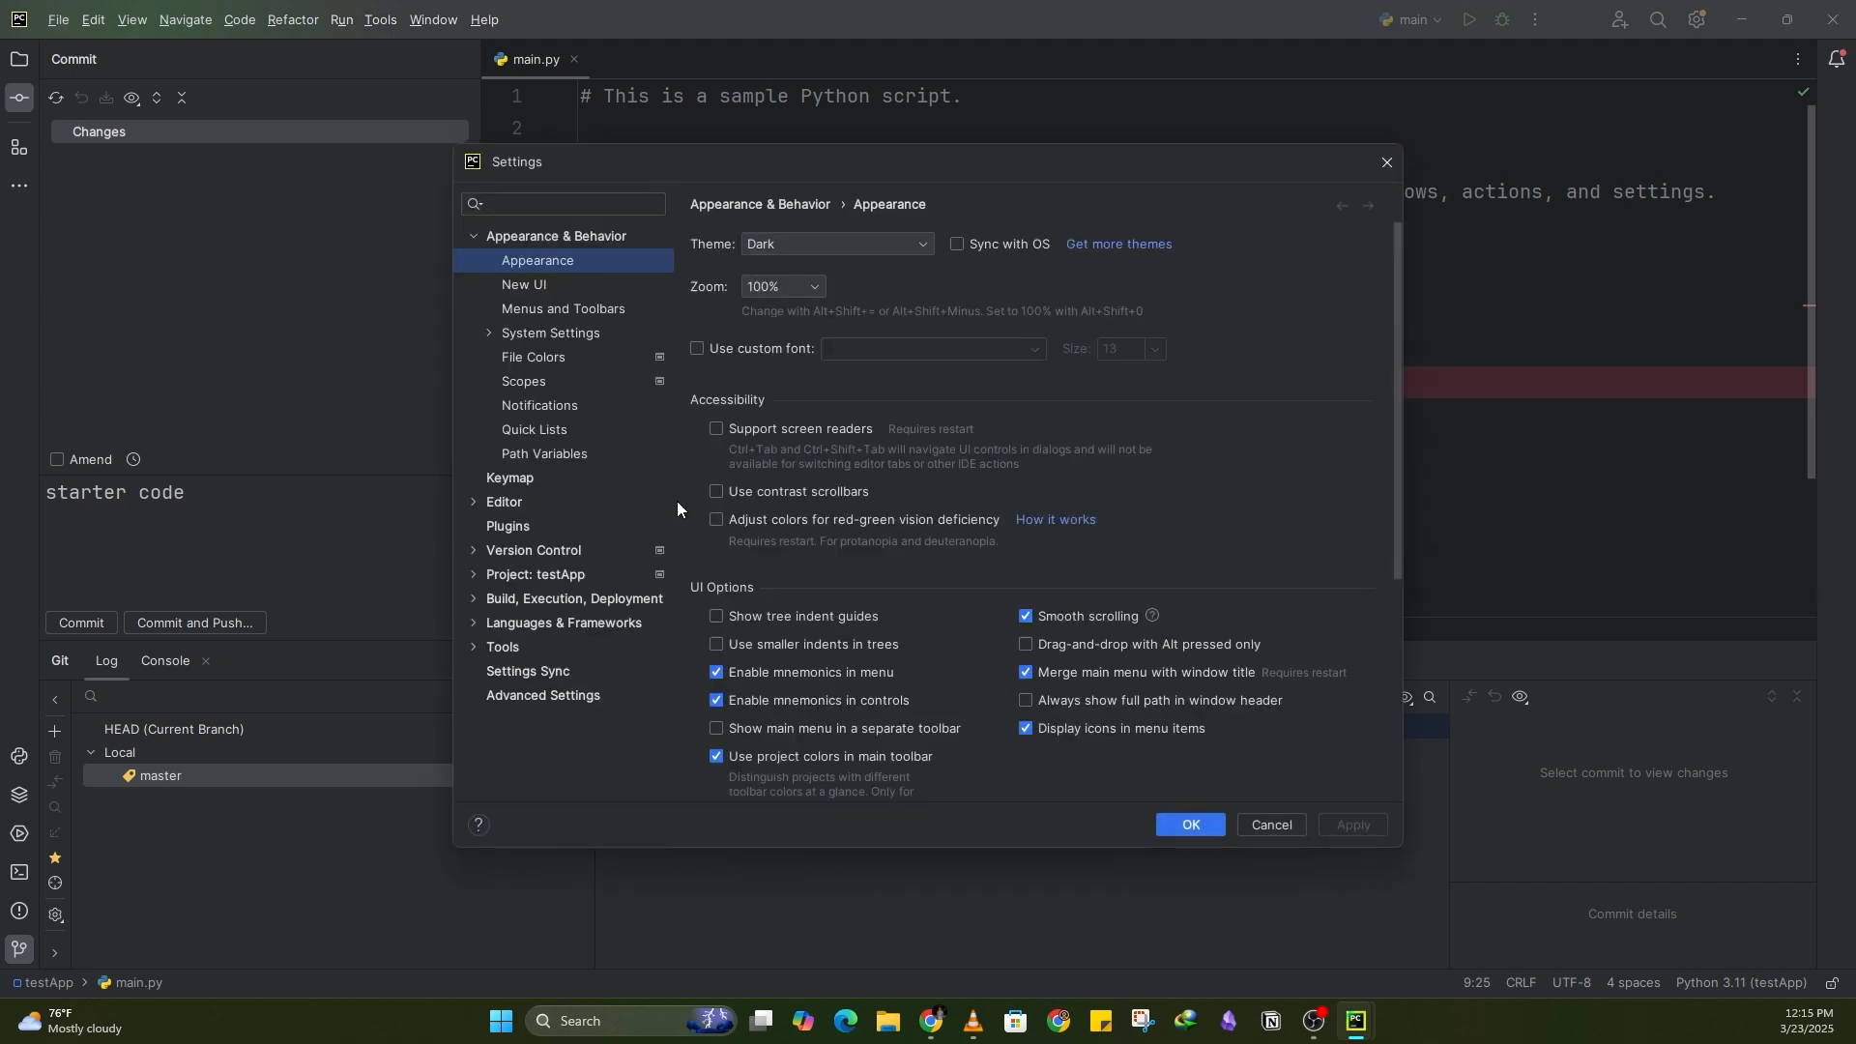
click(576, 550)
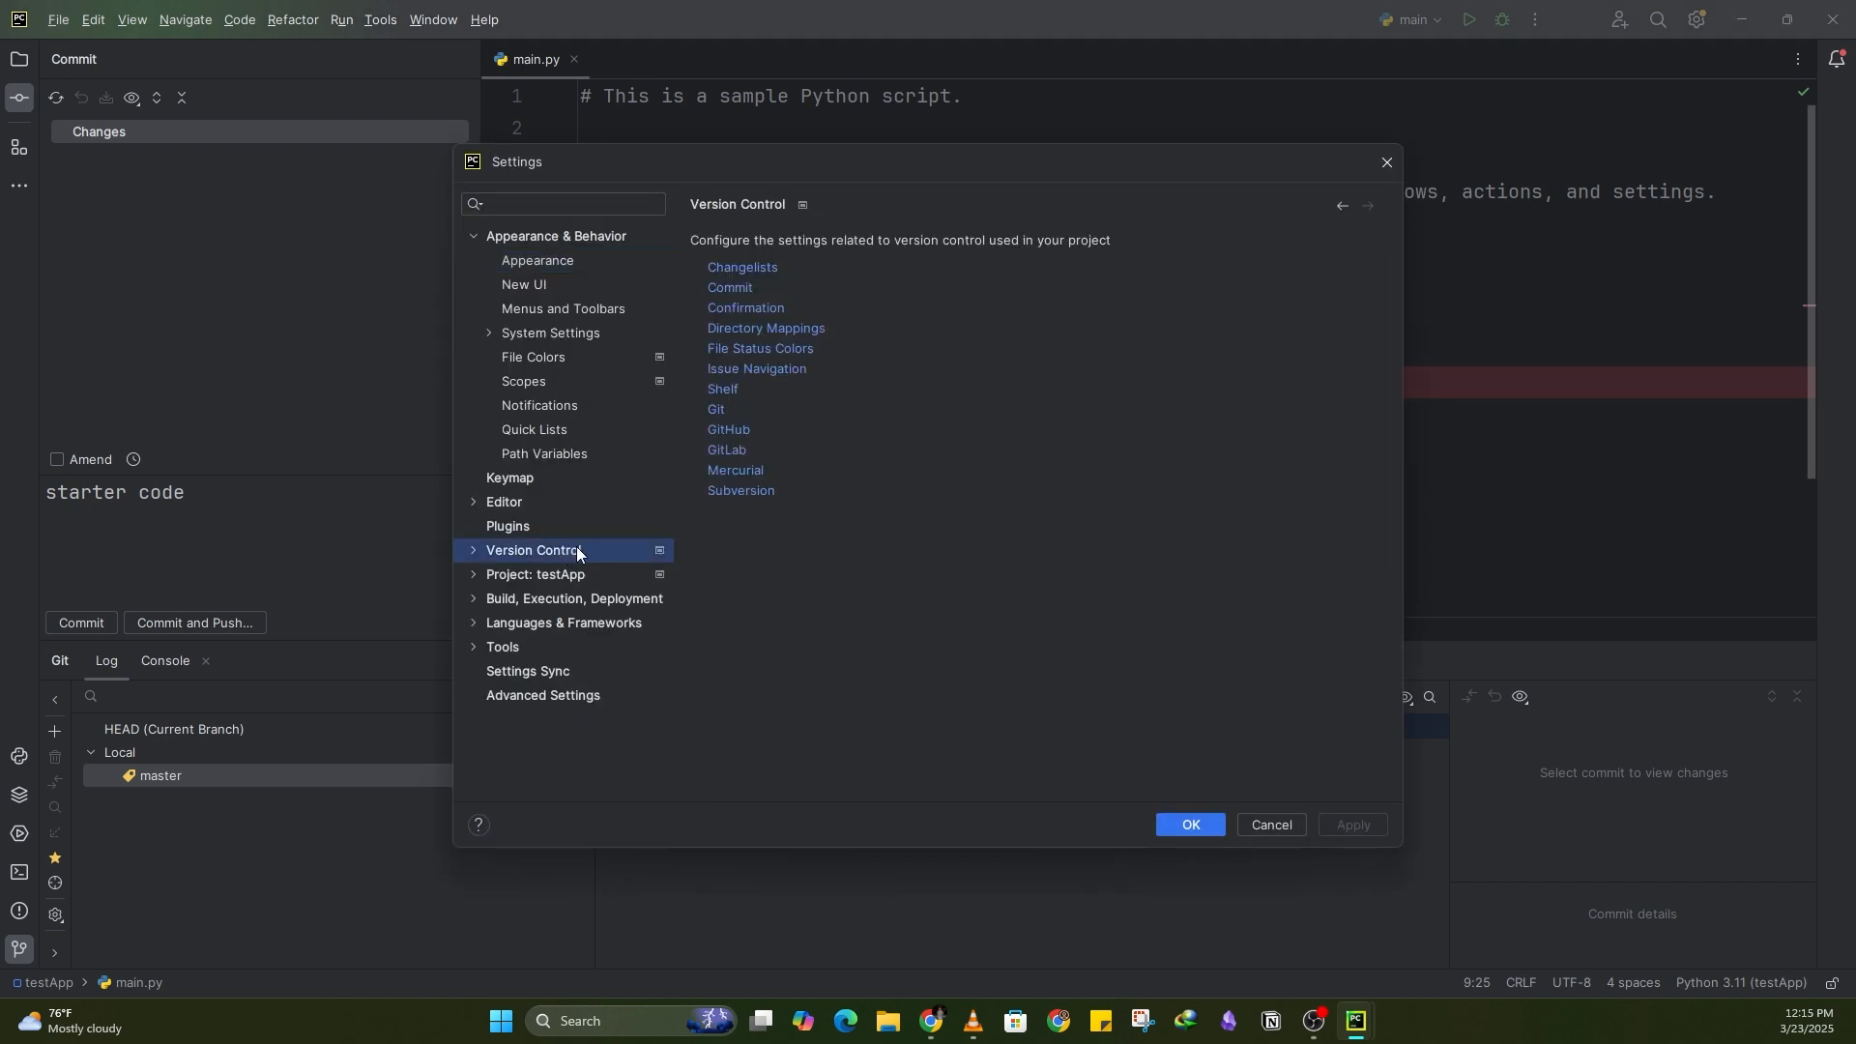
click(473, 552)
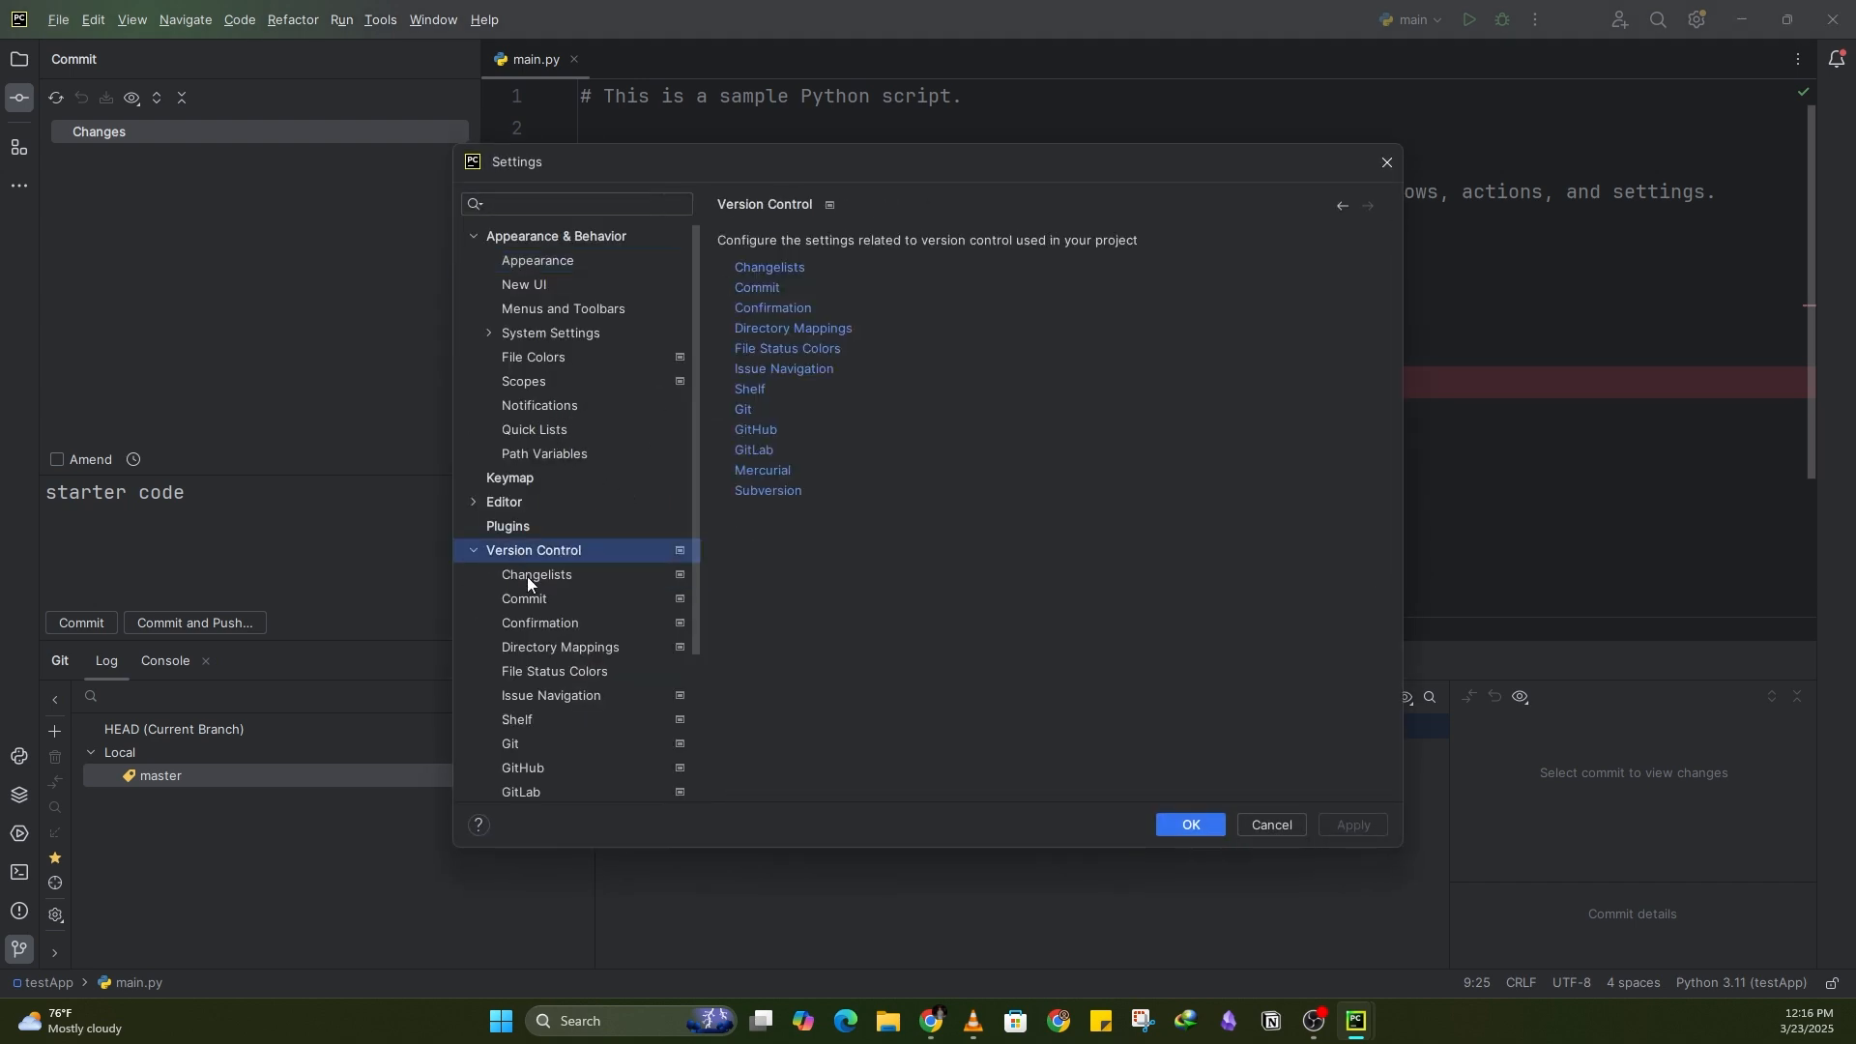
scroll(559, 670, down, 1)
click(525, 697)
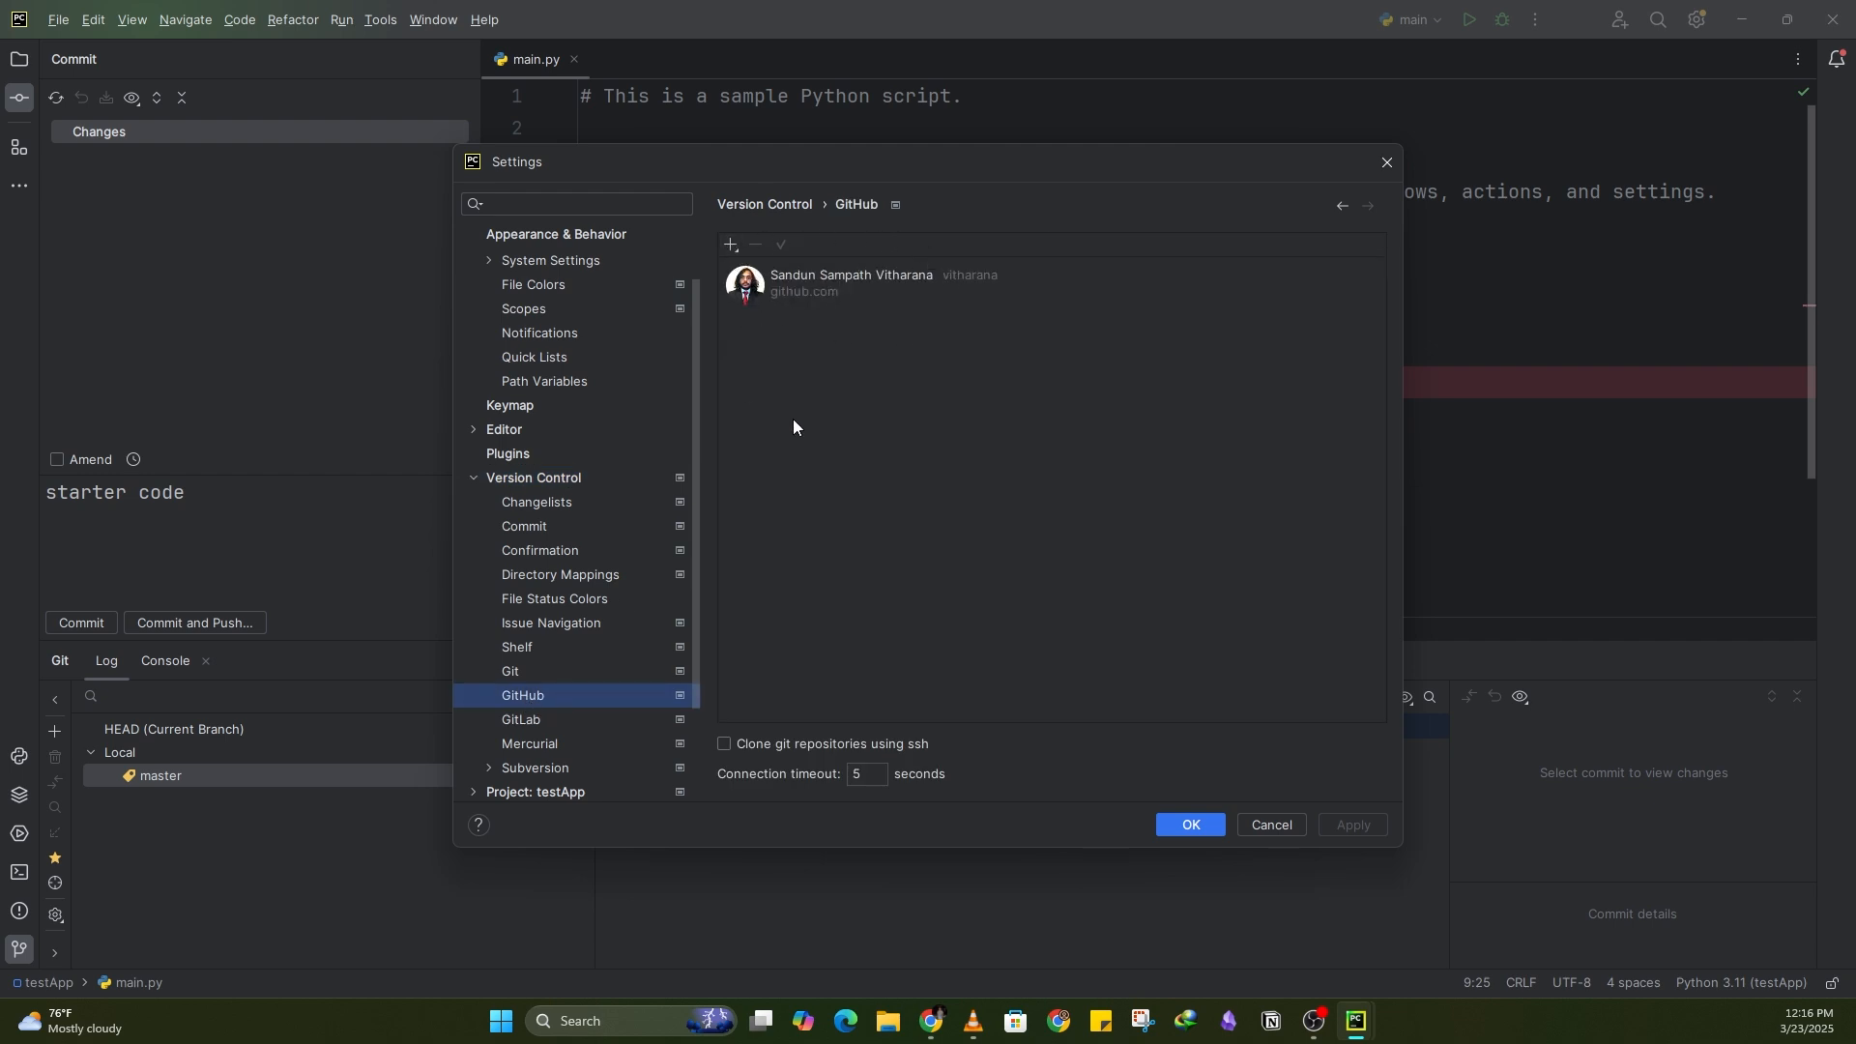
Step: Open the options for adding another GitHub account, then dismiss them and close the settings
click(733, 242)
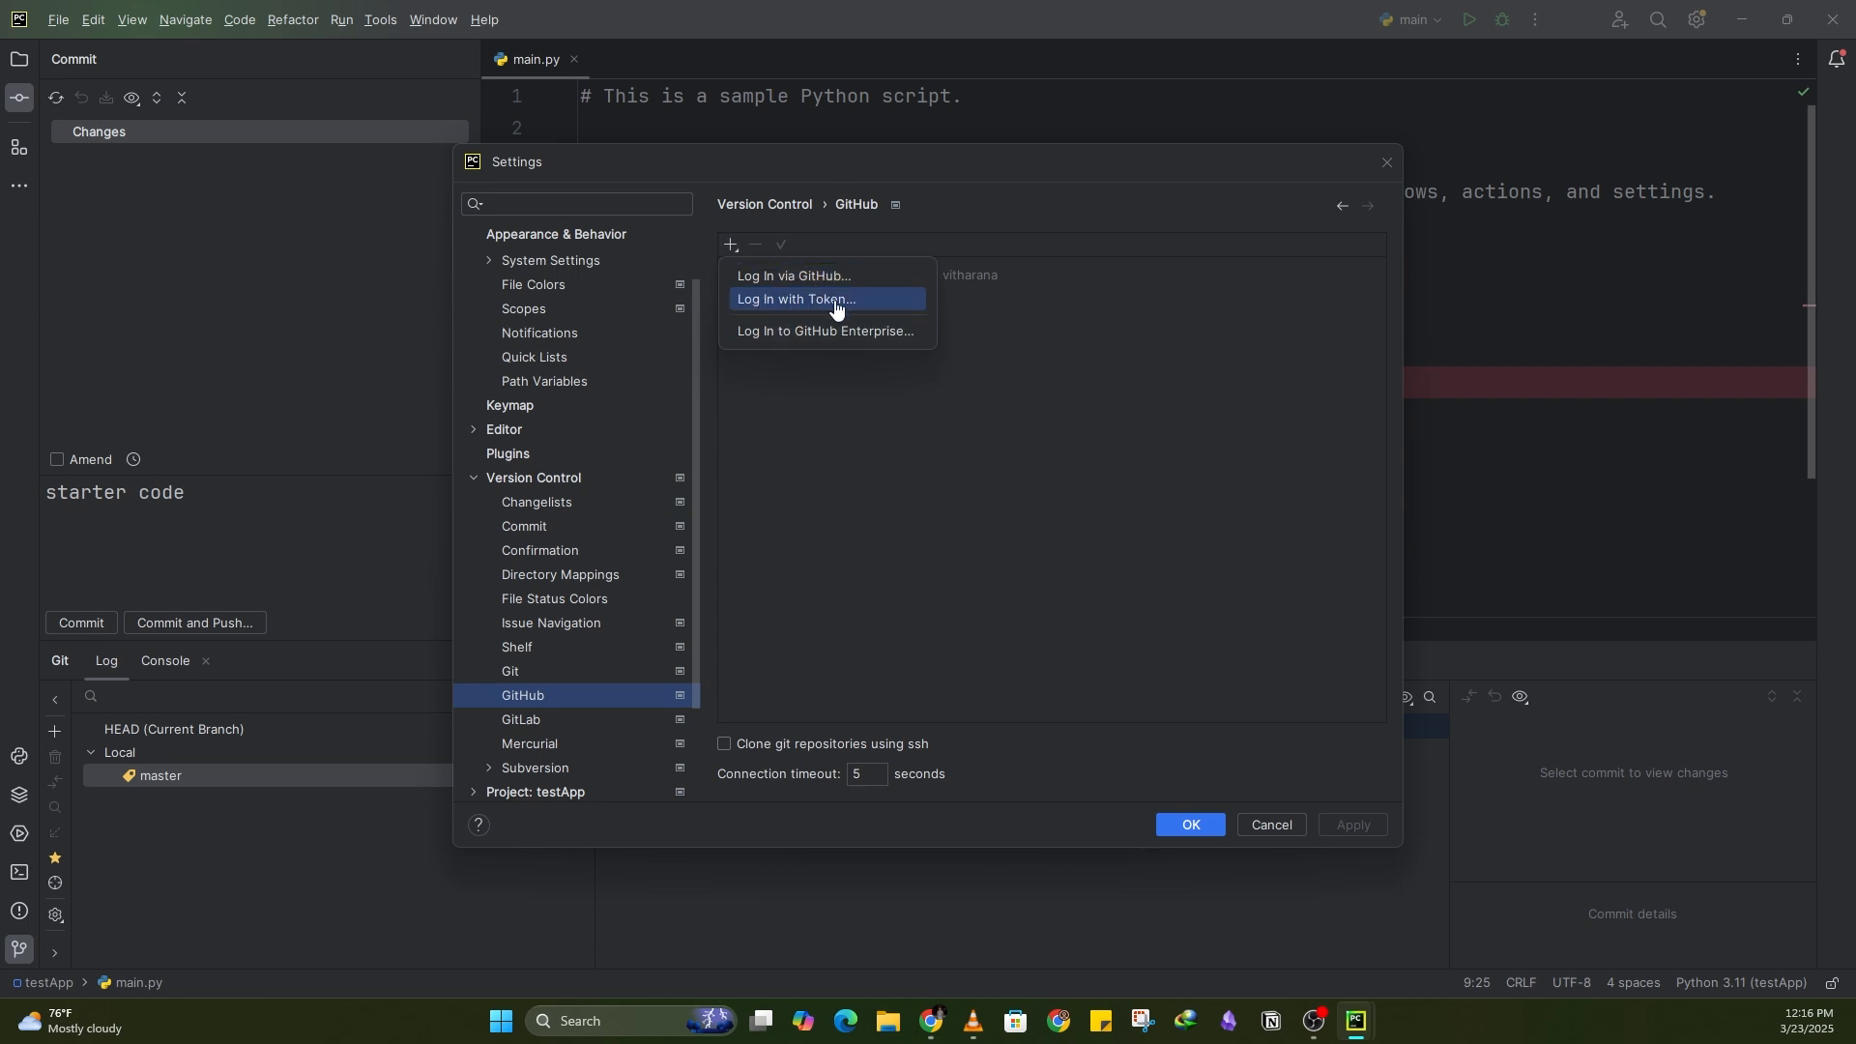
click(955, 437)
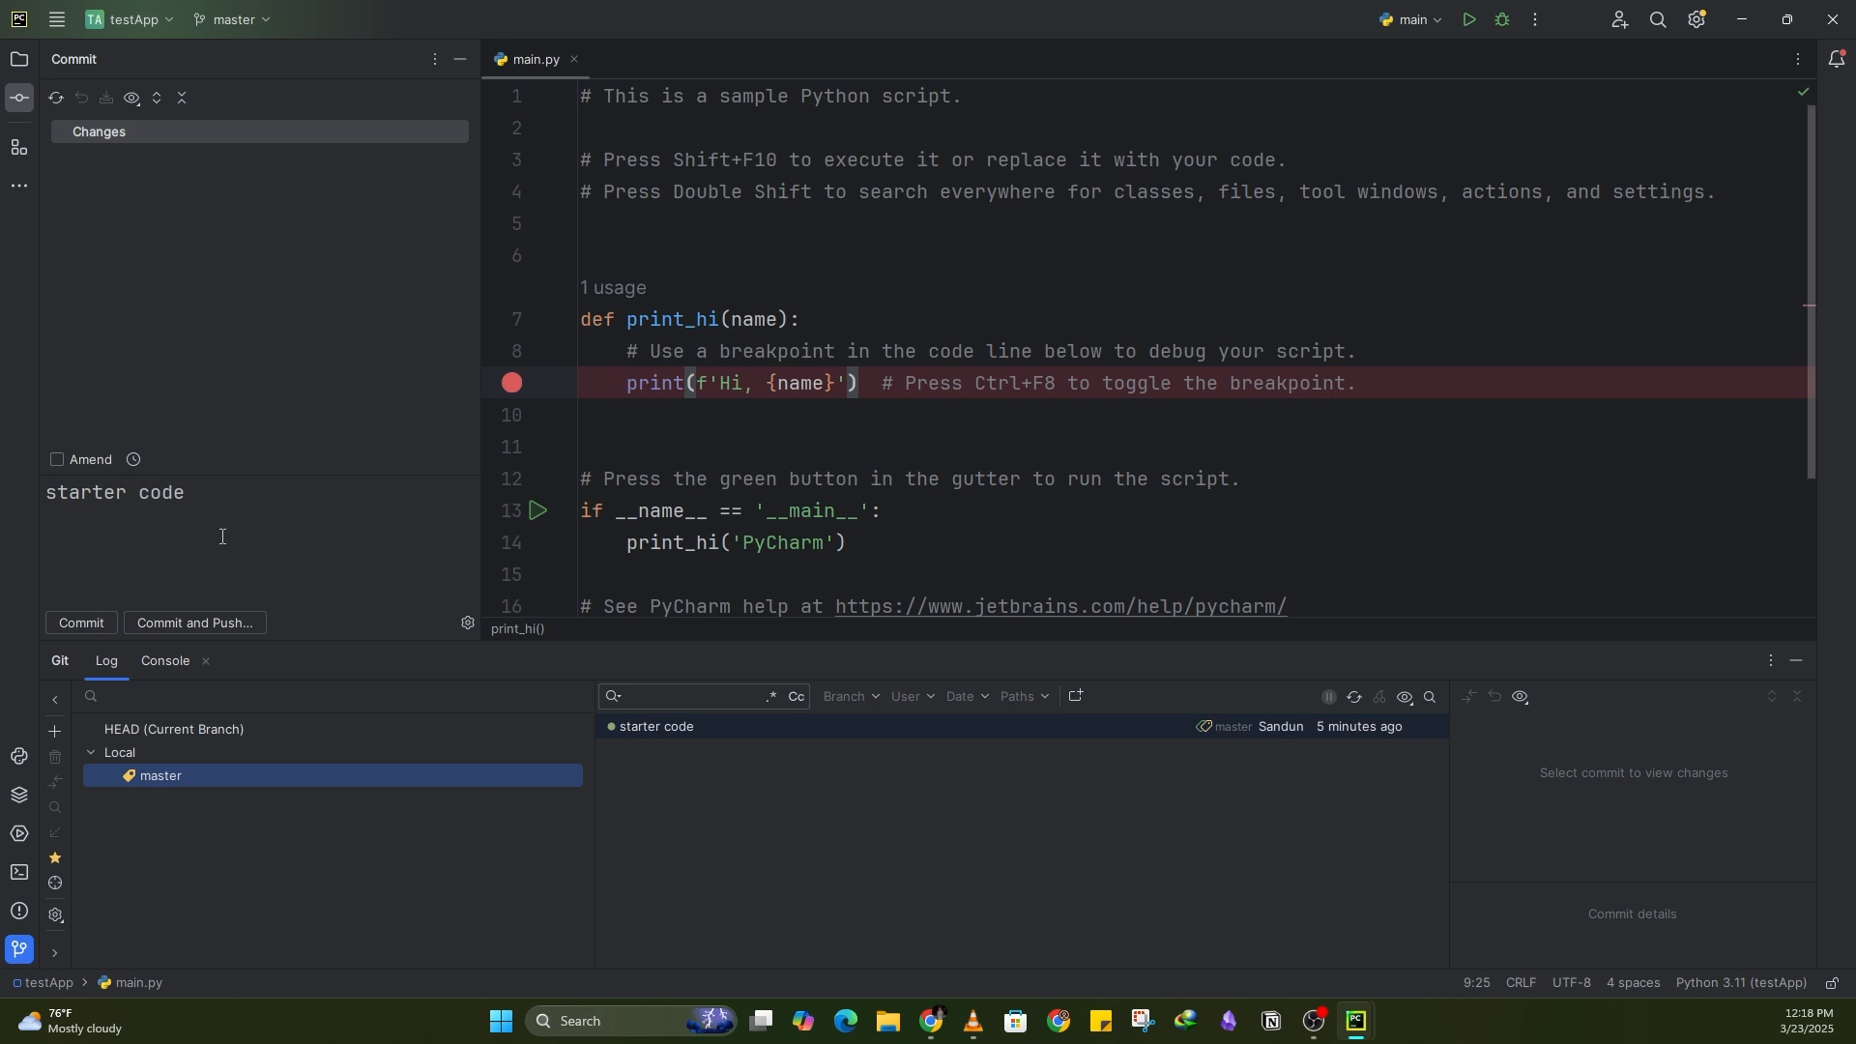
Step: Start pushing the master branch and open the dialog to define a remote named origin
click(240, 20)
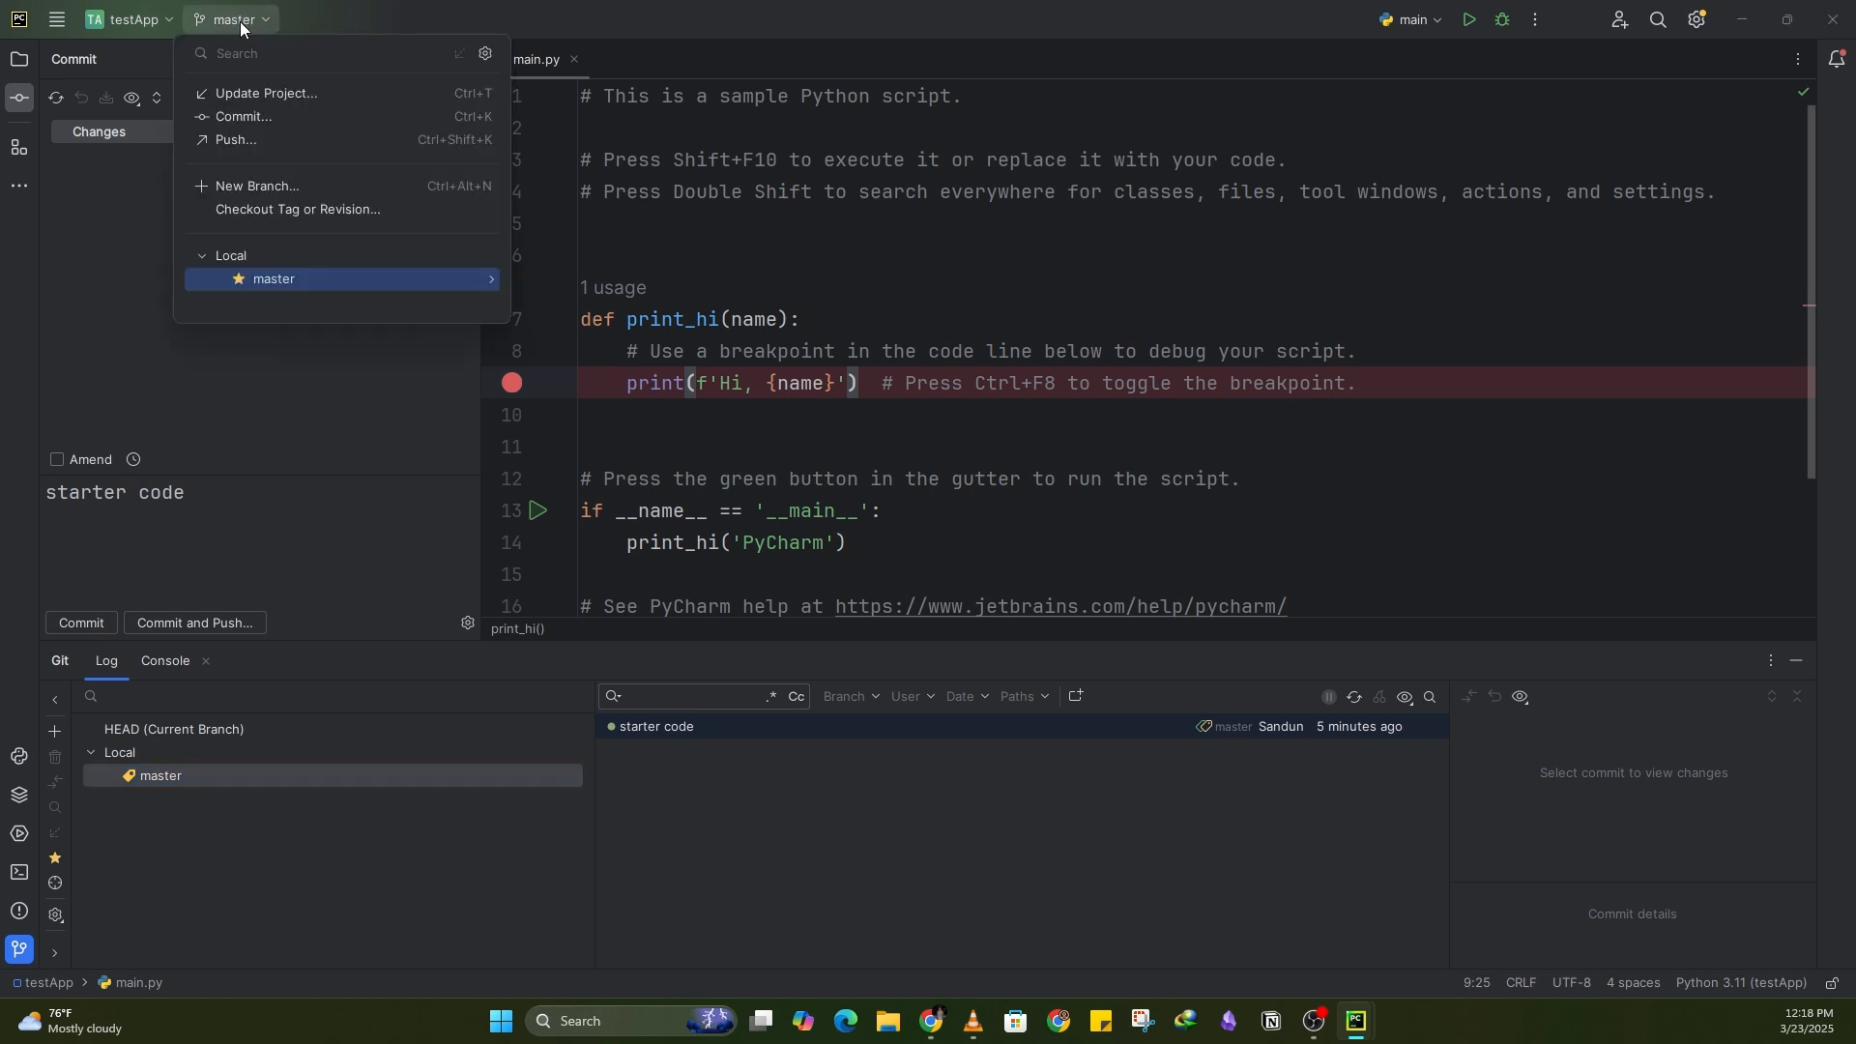
click(276, 143)
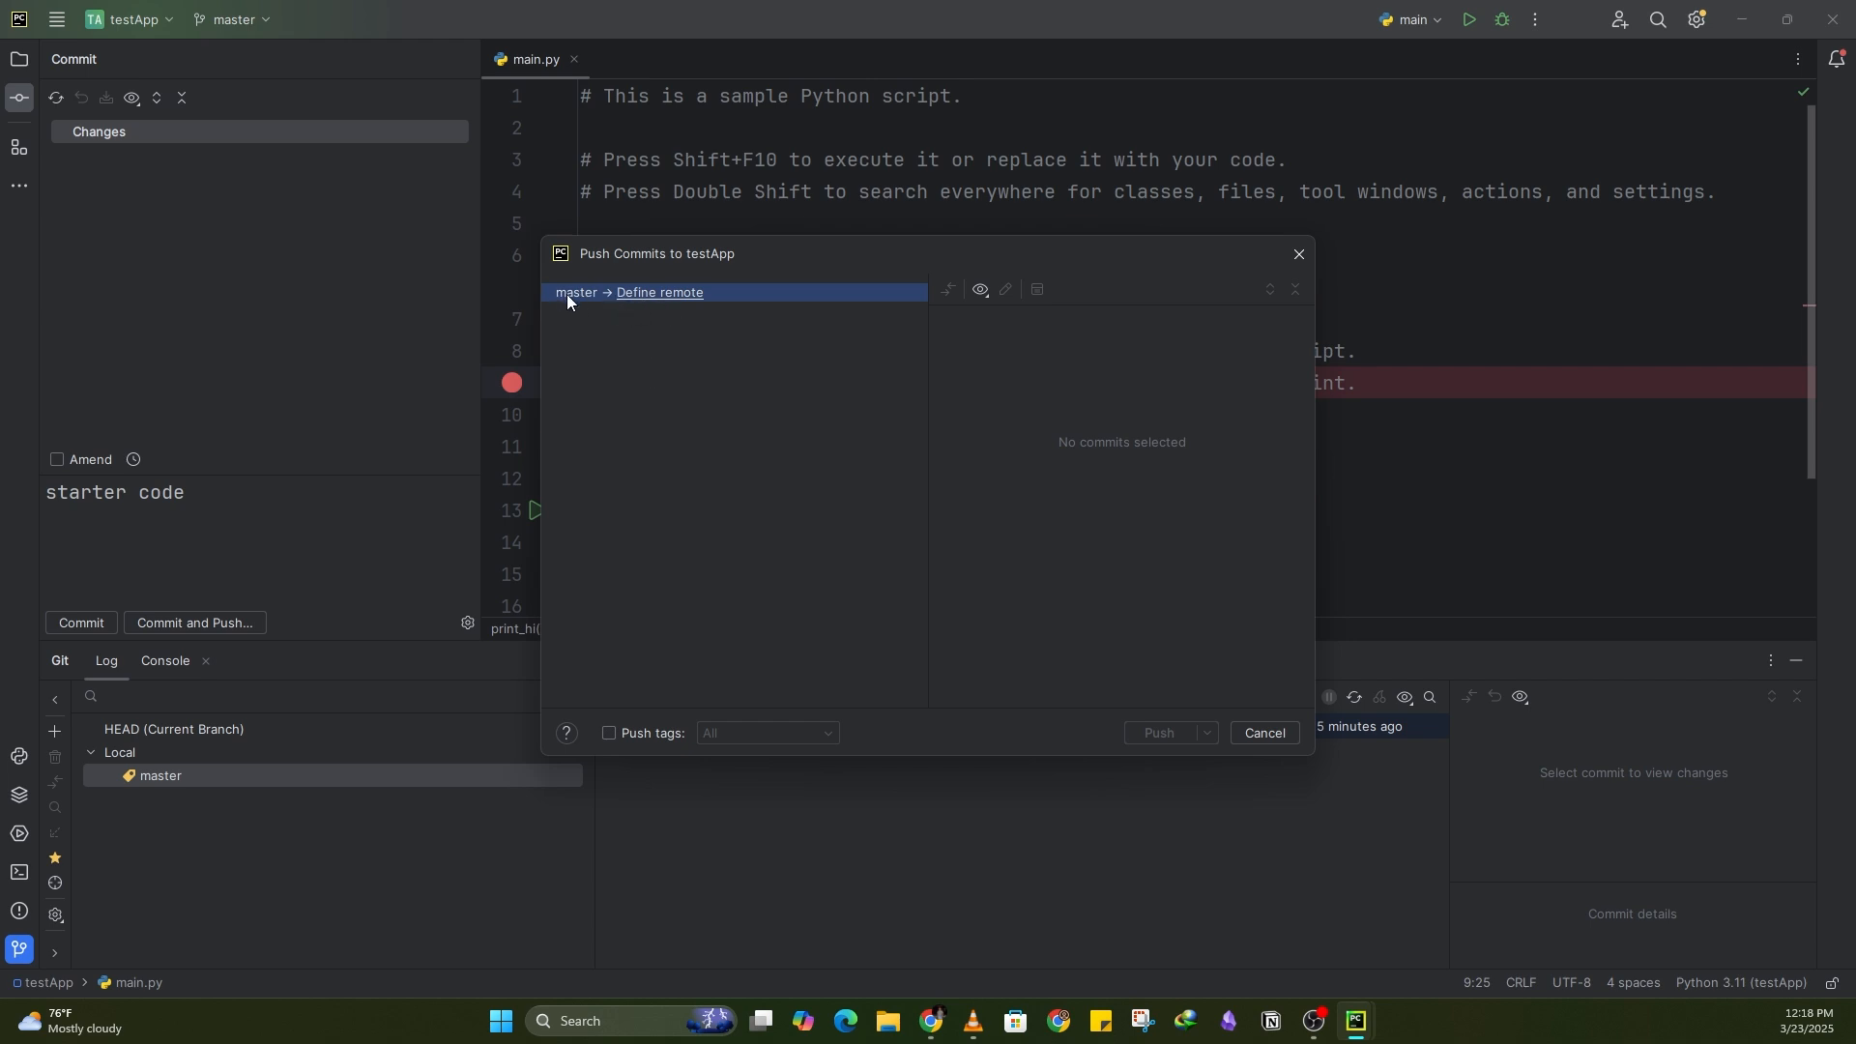
click(680, 302)
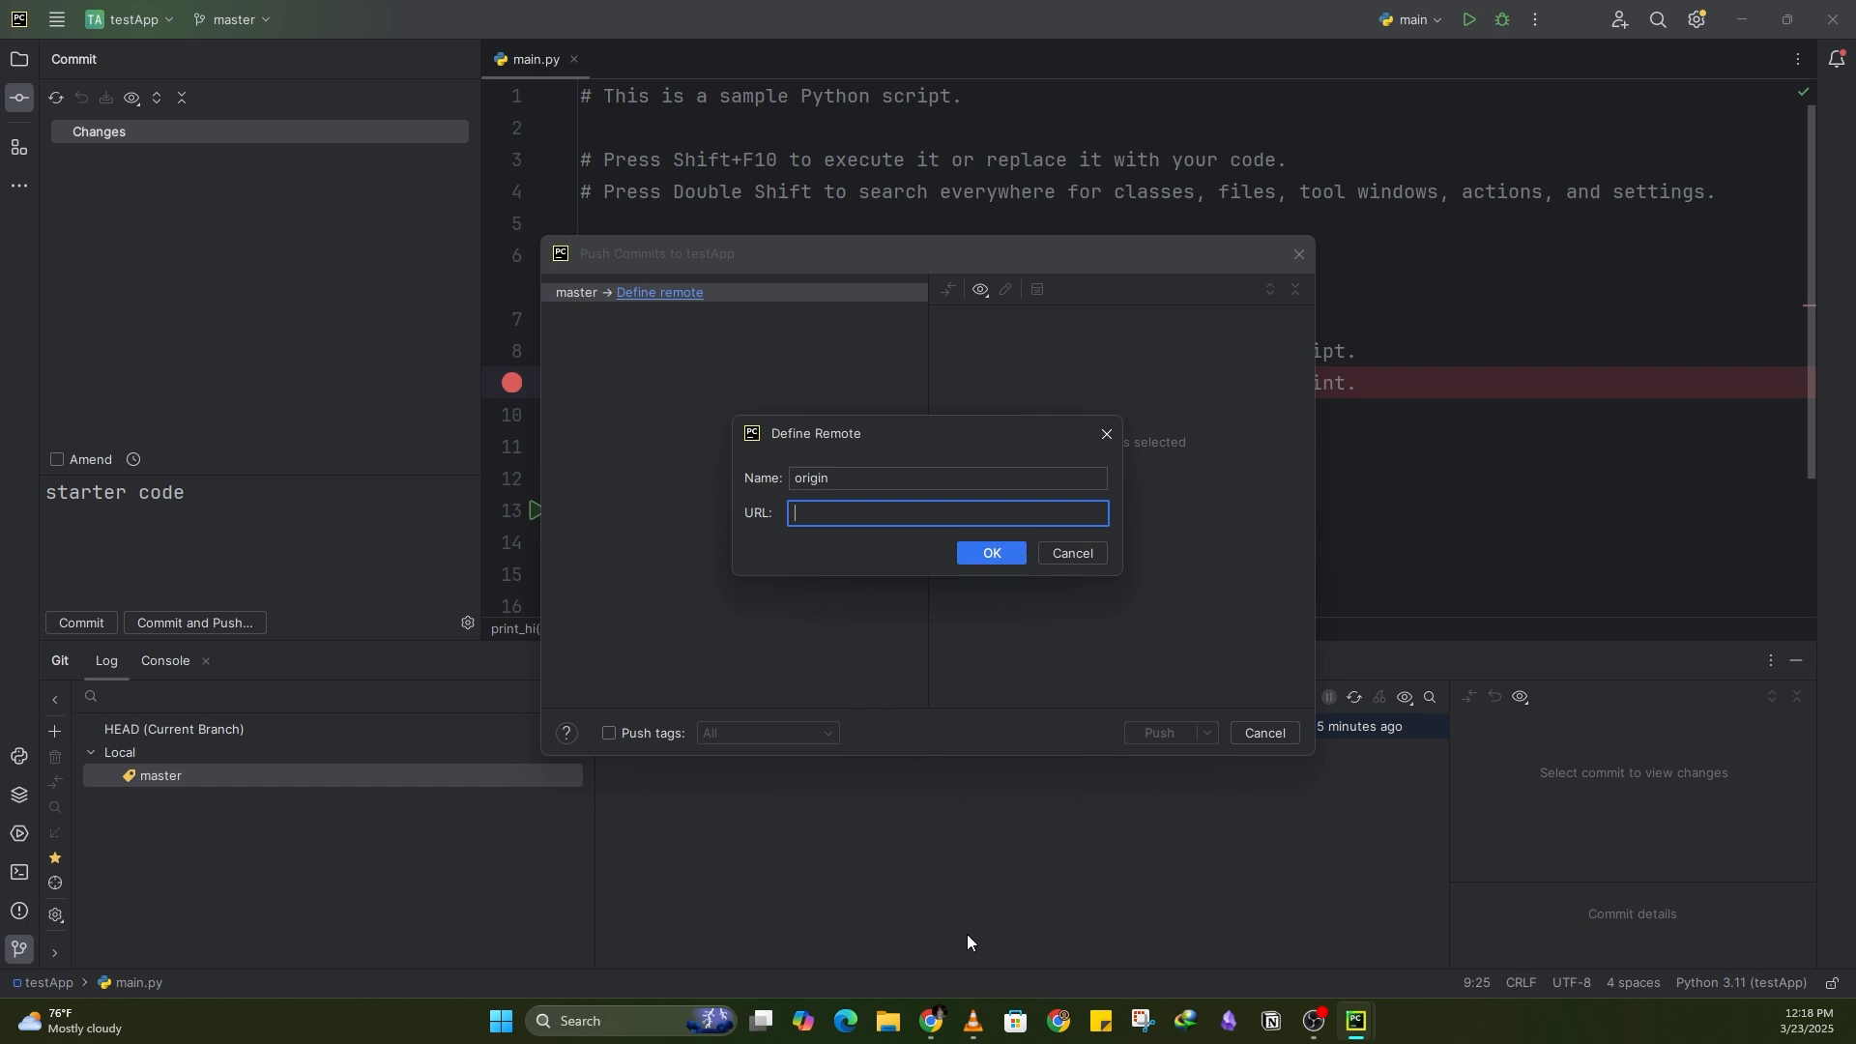
Step: Switch to Chrome, maximize the window, and go to github.com
mouse_move(932, 1021)
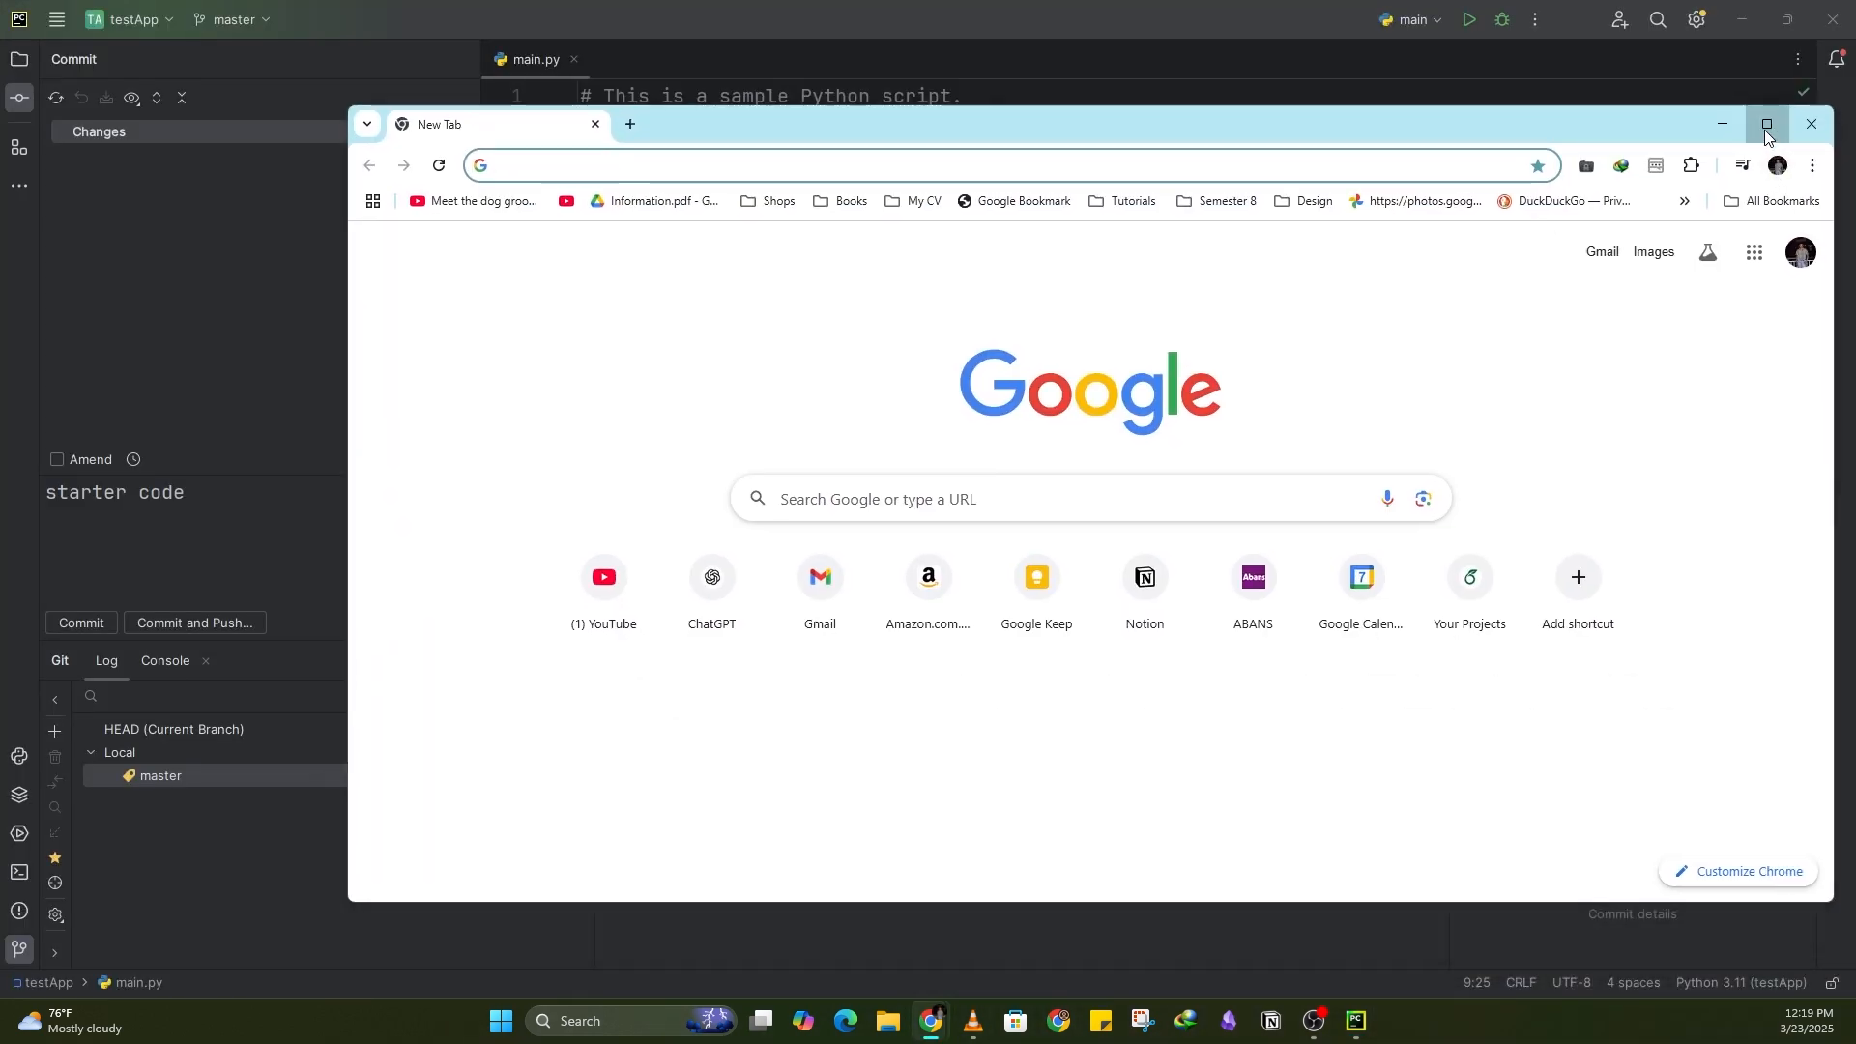
click(1765, 127)
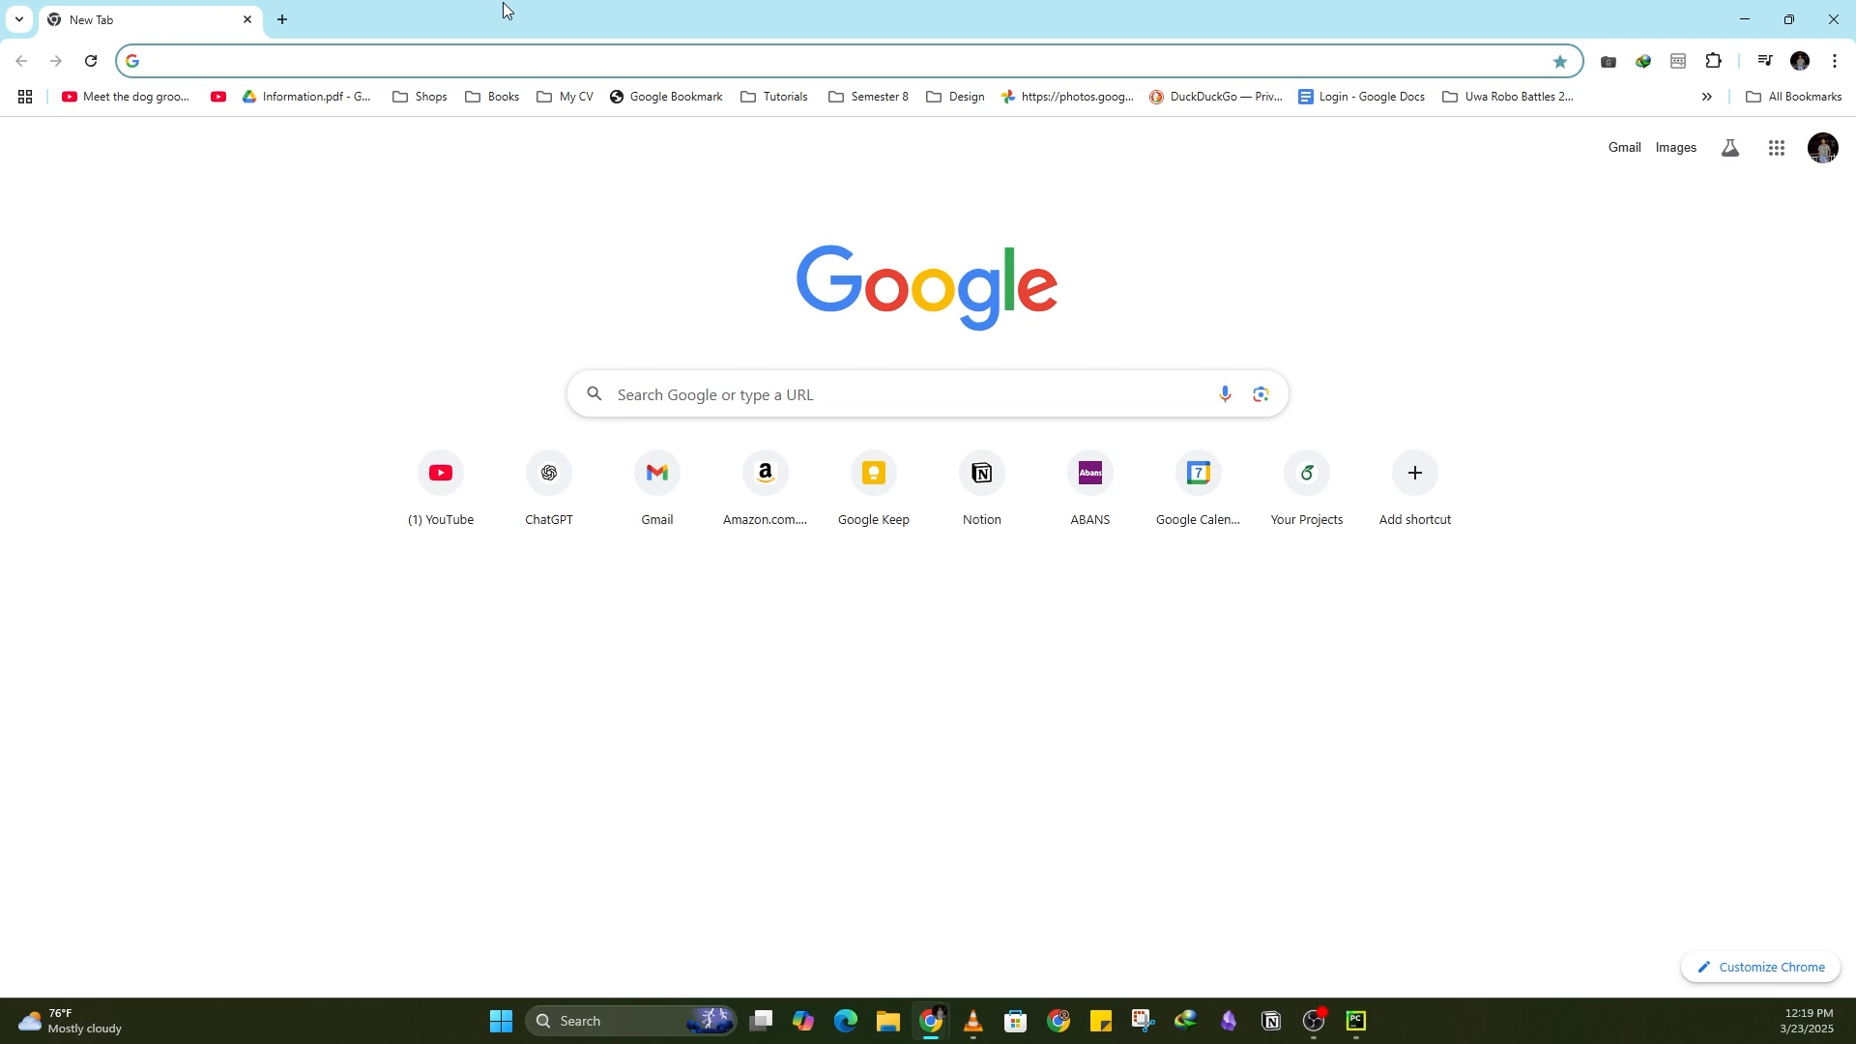
text(gi)
key(Right)
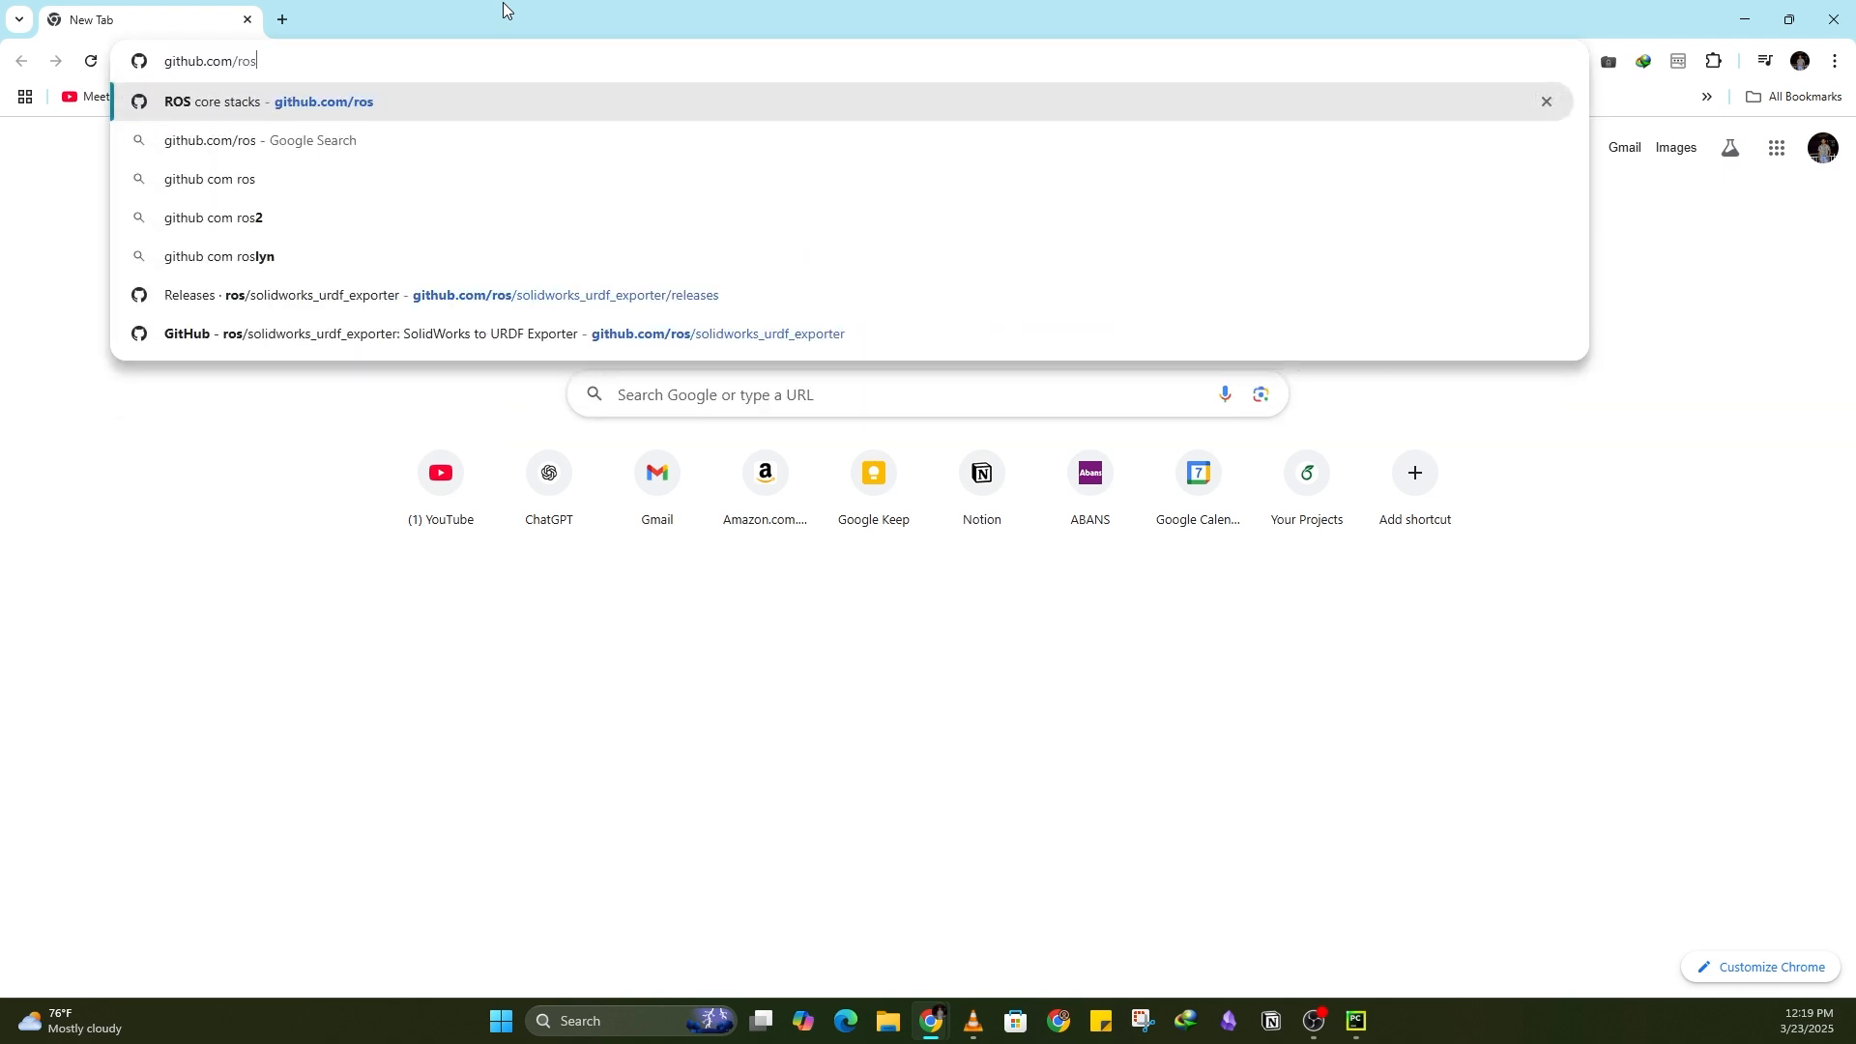
key(BackSpace)
key(BackSpace)
key(BackSpace)
key(BackSpace)
key(Return)
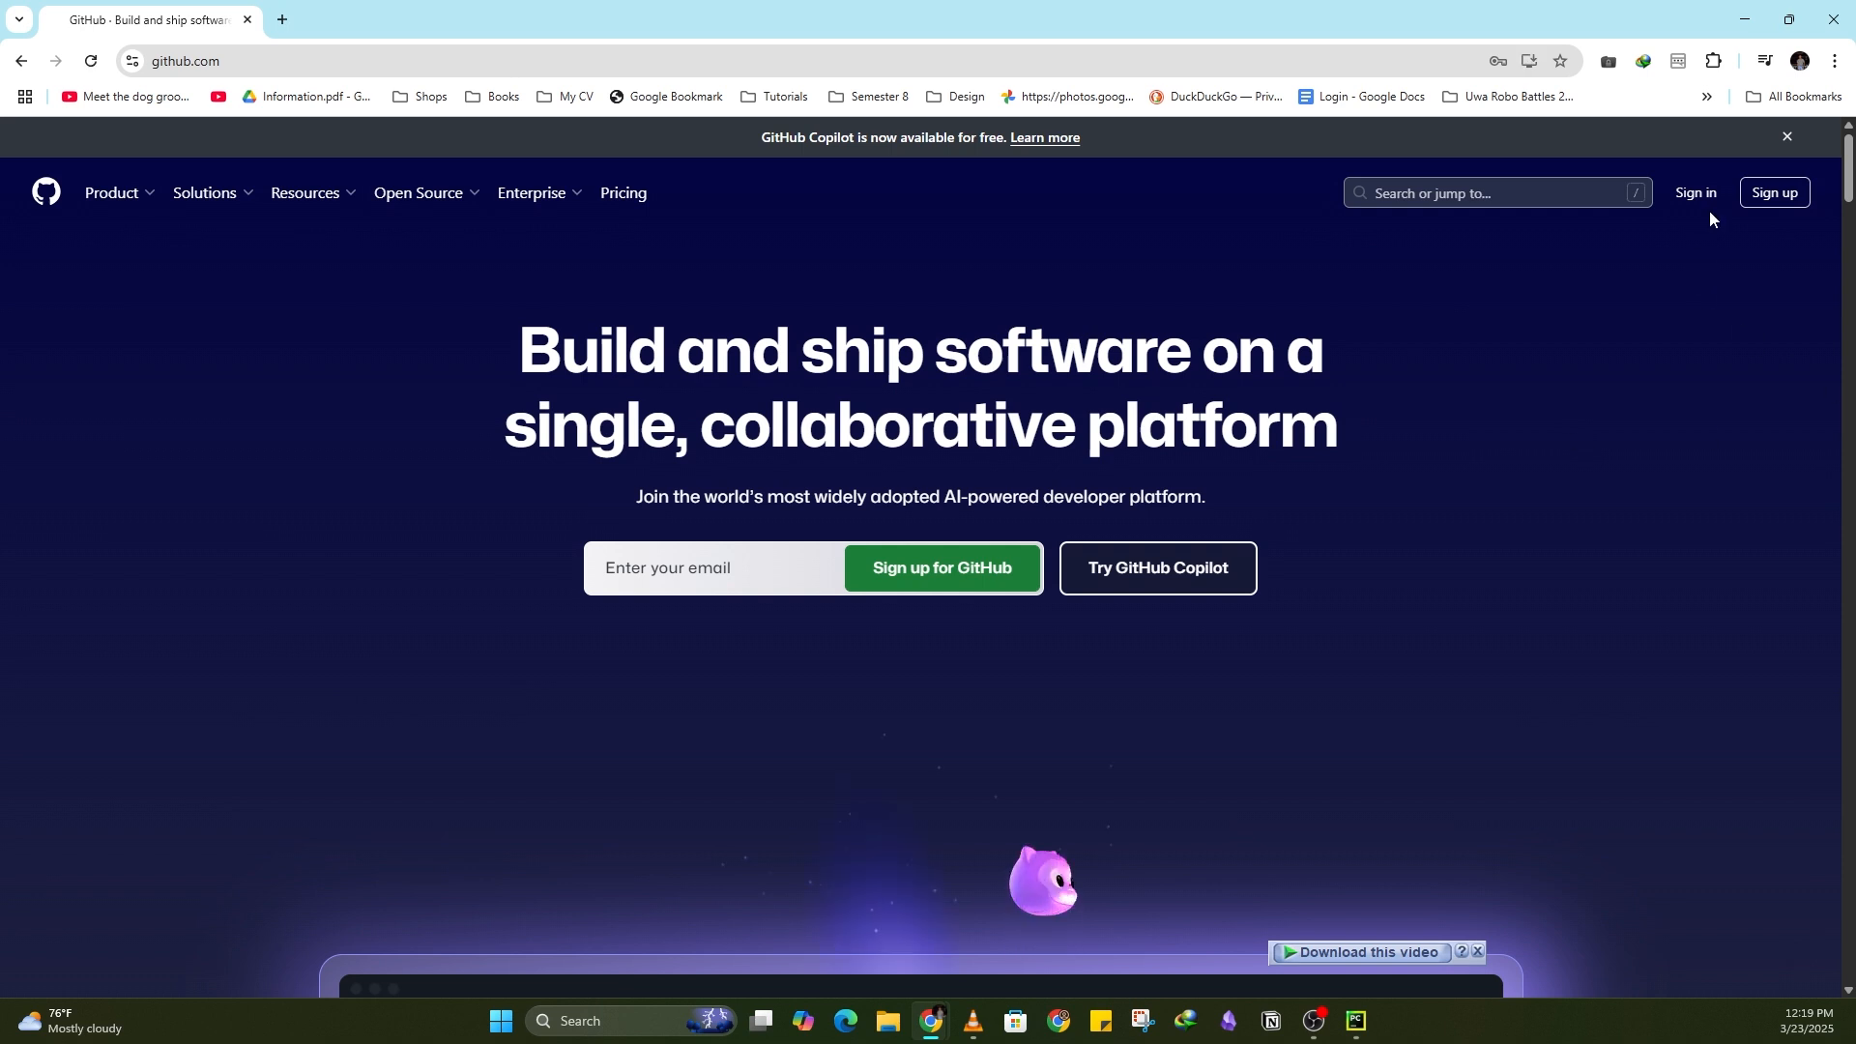
Step: Sign in to GitHub with the saved account credentials
click(1704, 192)
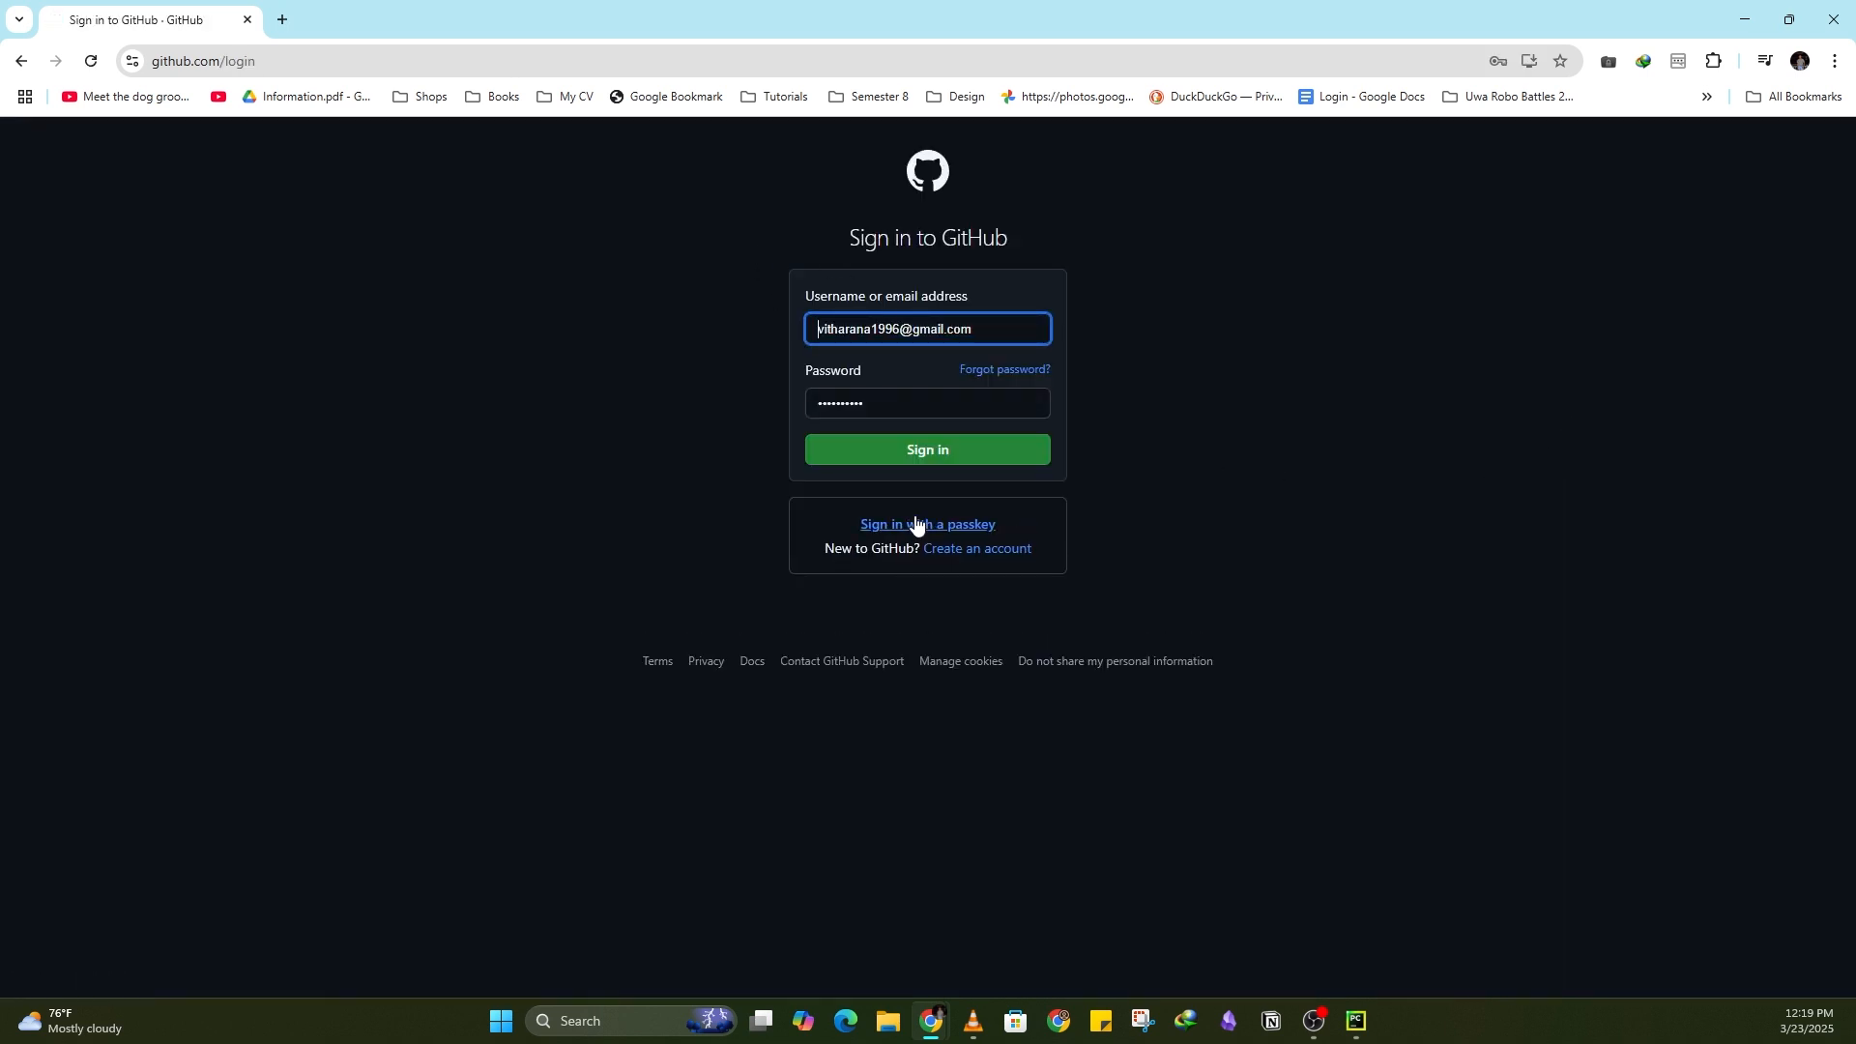
click(939, 454)
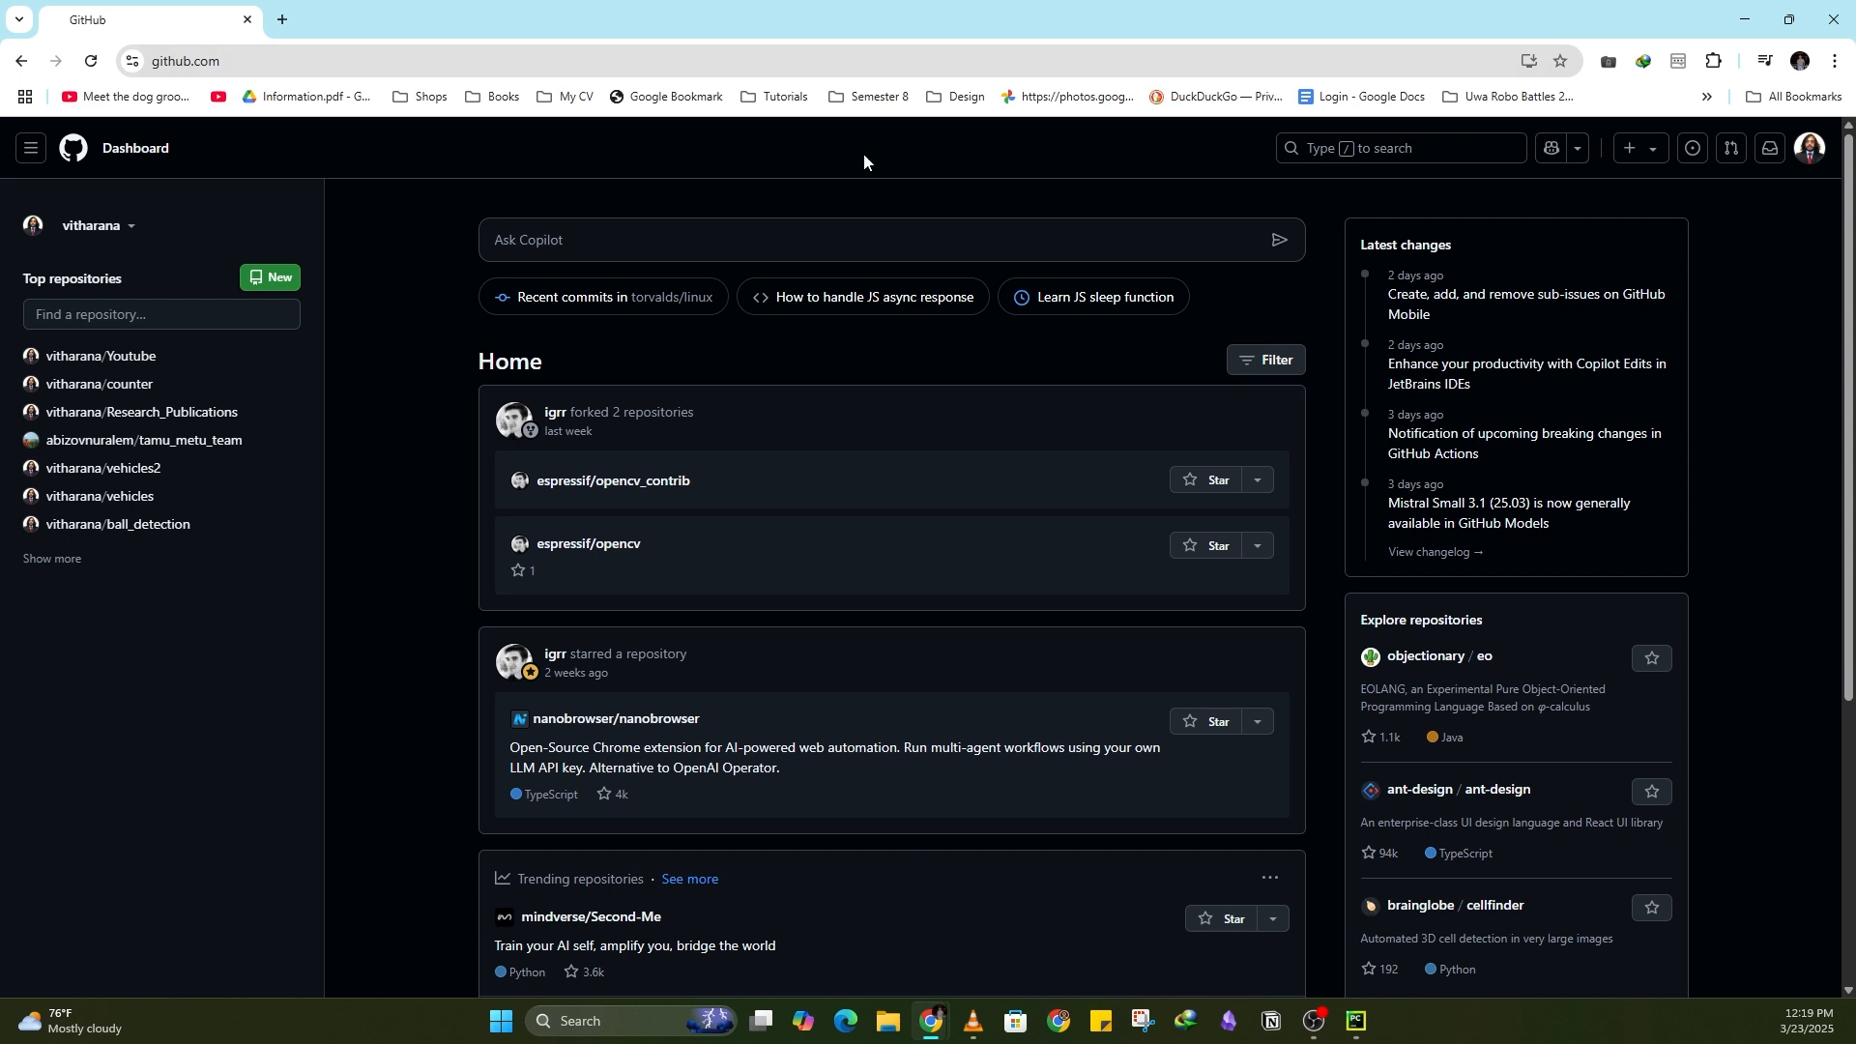
Step: From your repositories list, create a new public repository named testApp
click(1810, 148)
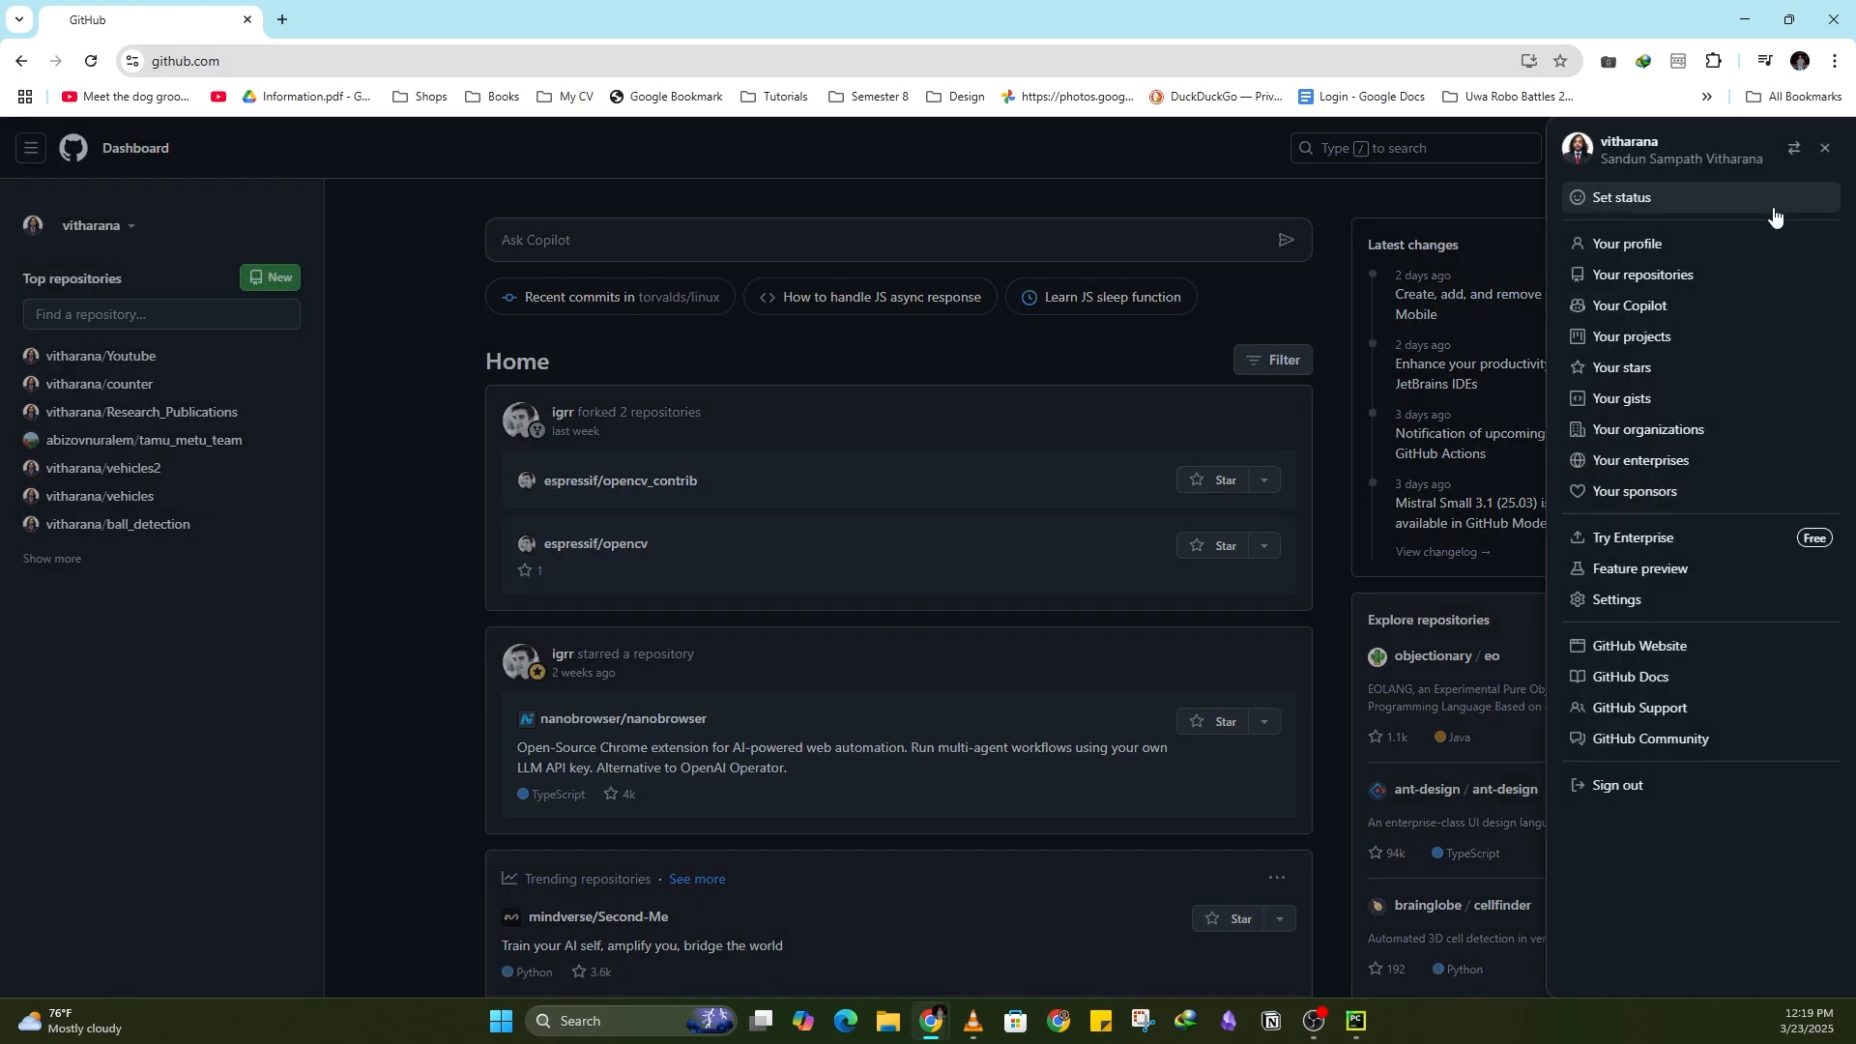
click(1643, 277)
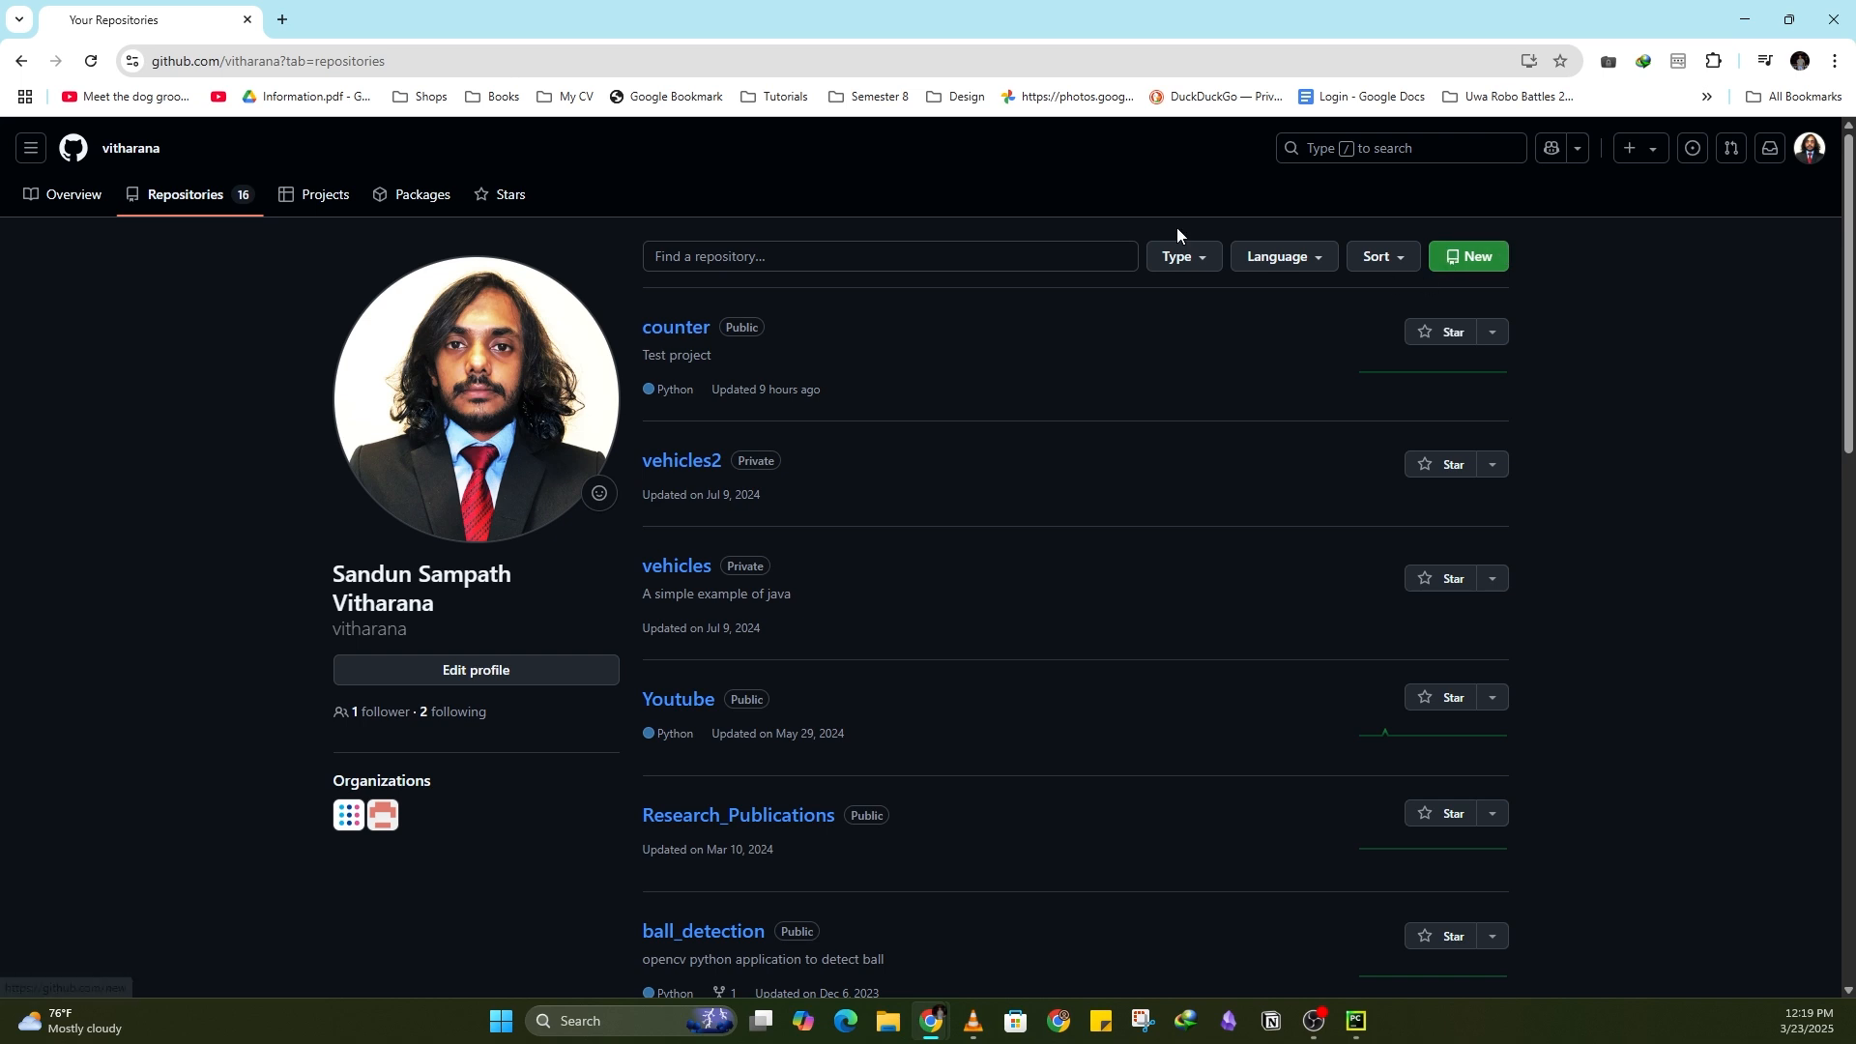
click(1484, 267)
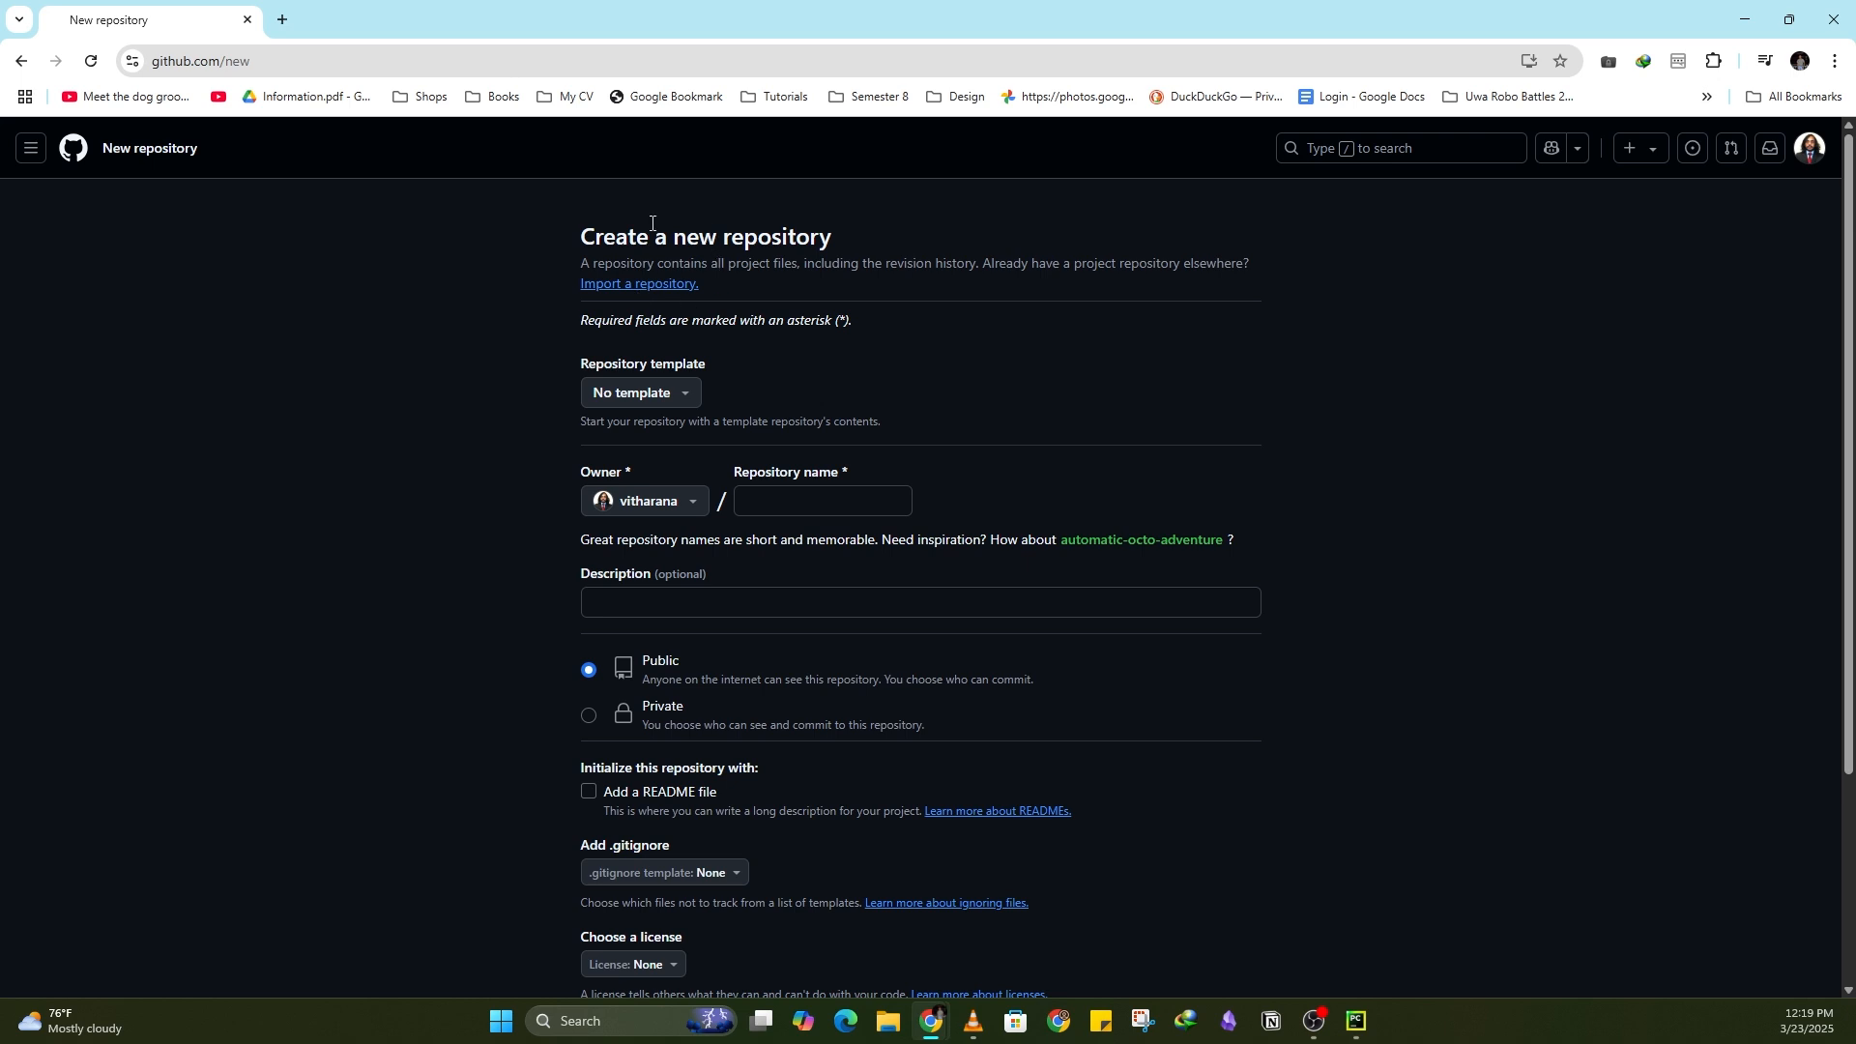
click(790, 504)
text(test)
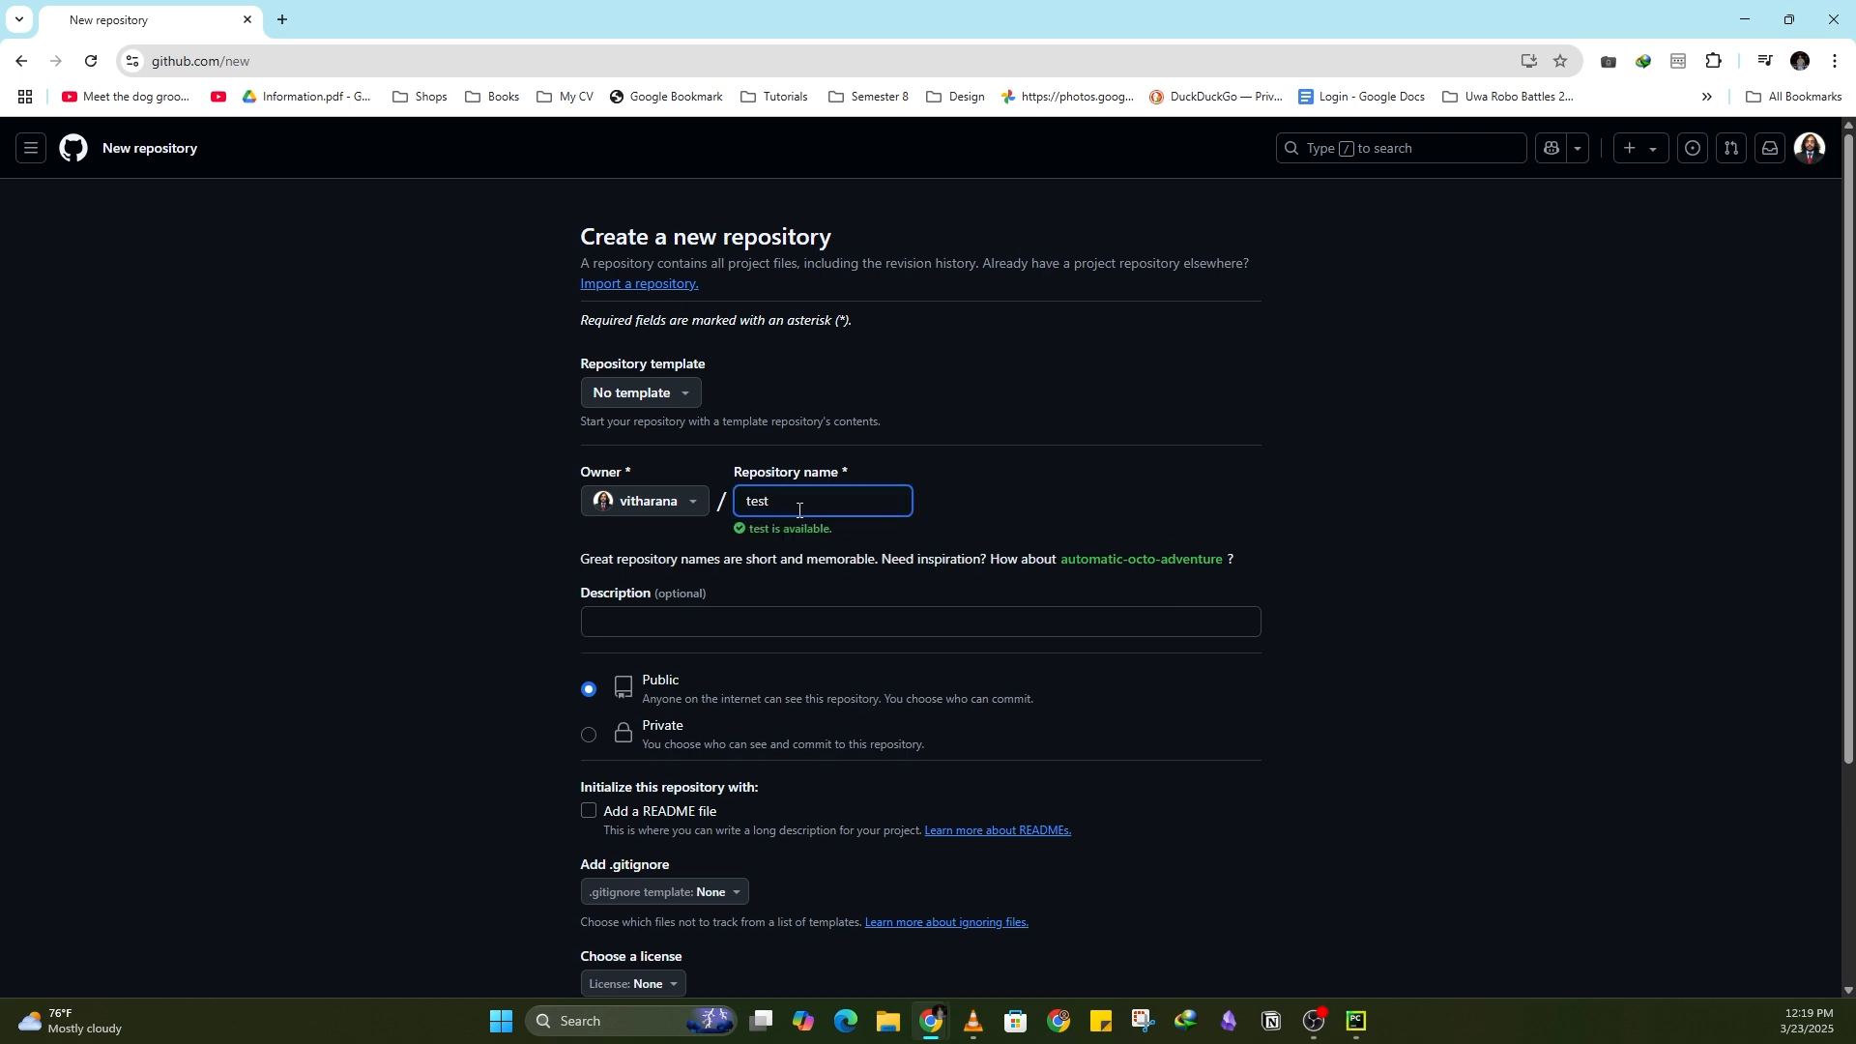
text(App)
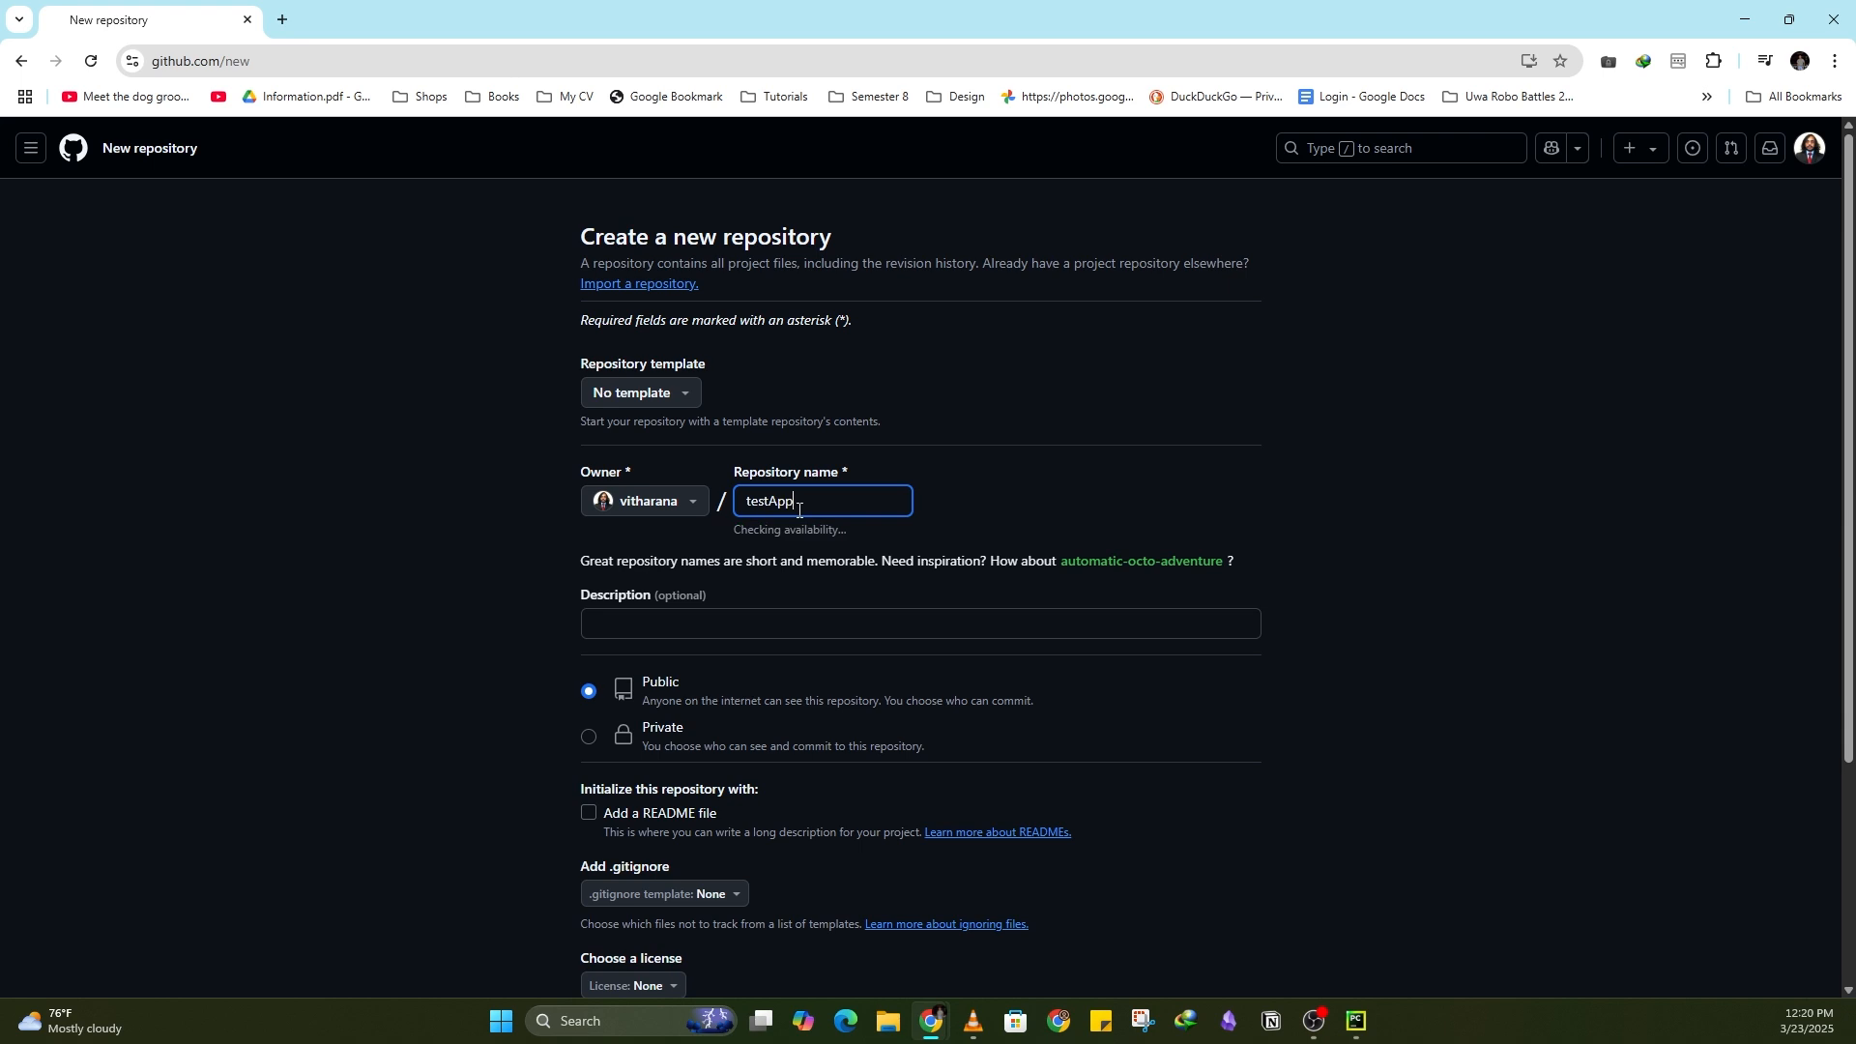
scroll(830, 662, down, 1)
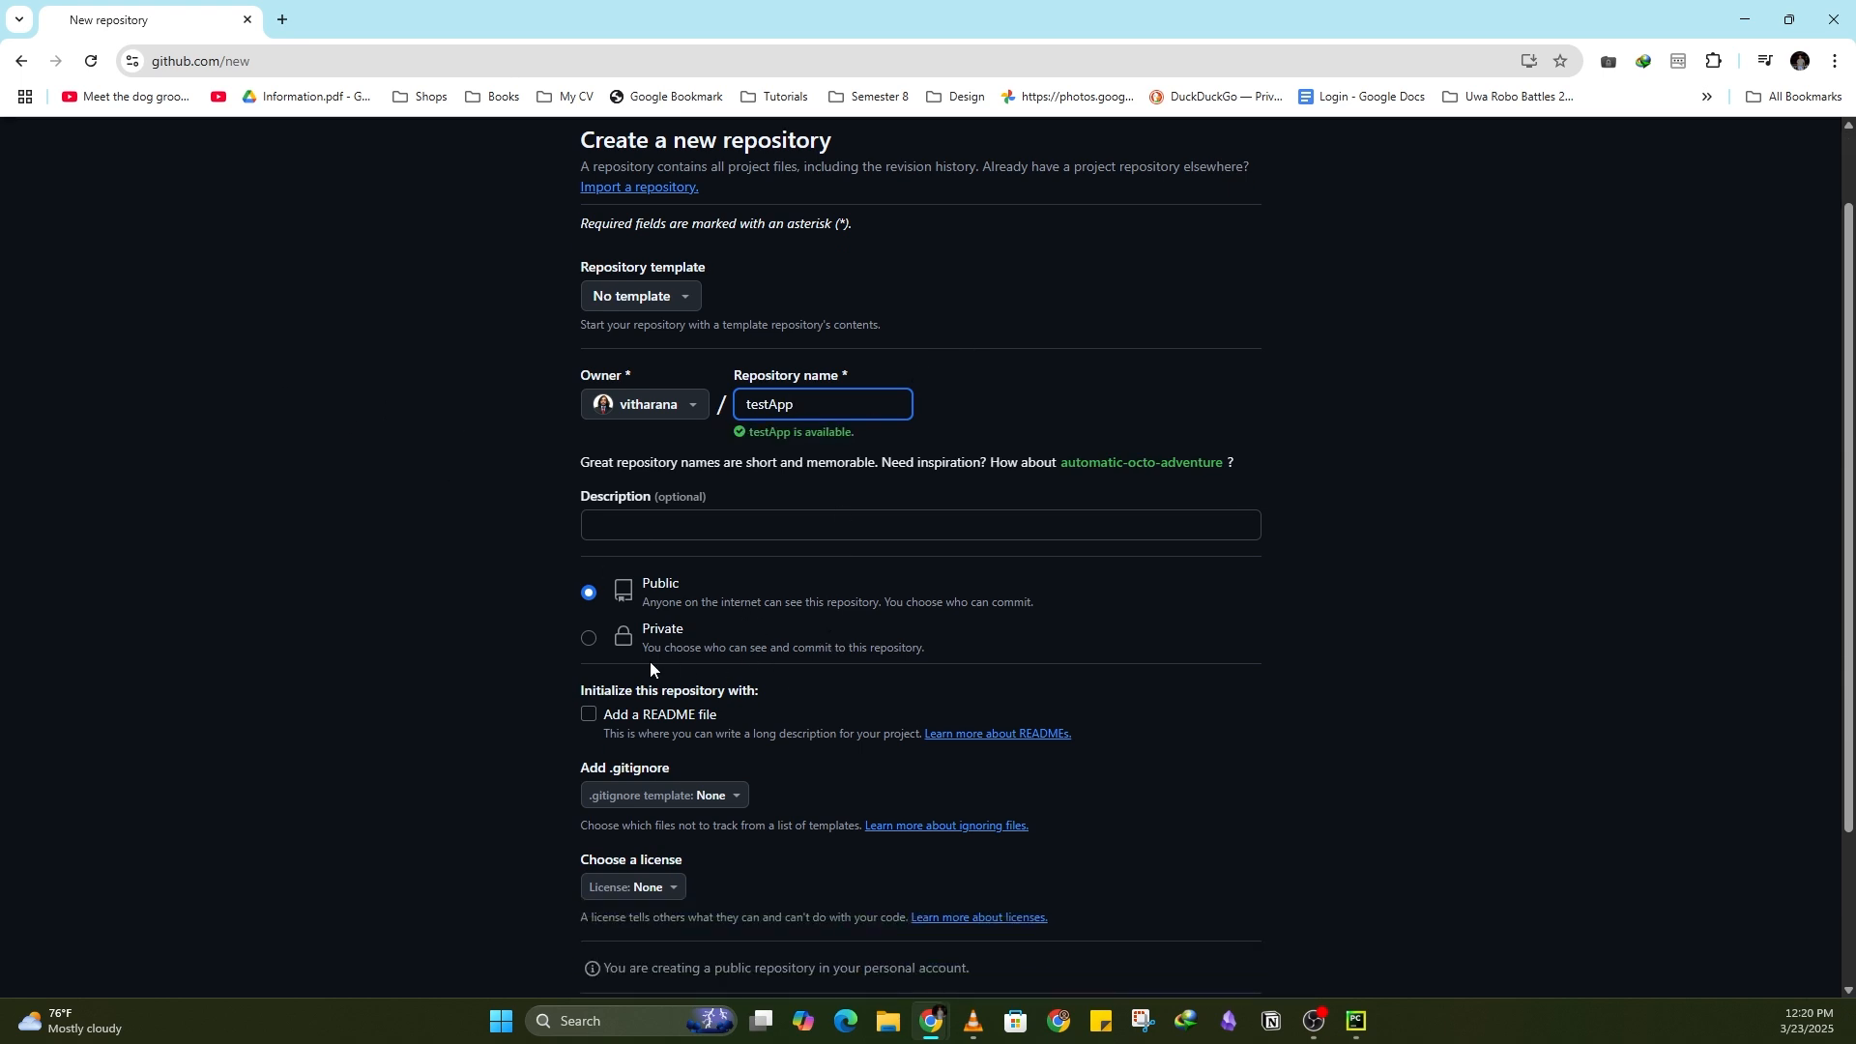
scroll(1046, 745, down, 2)
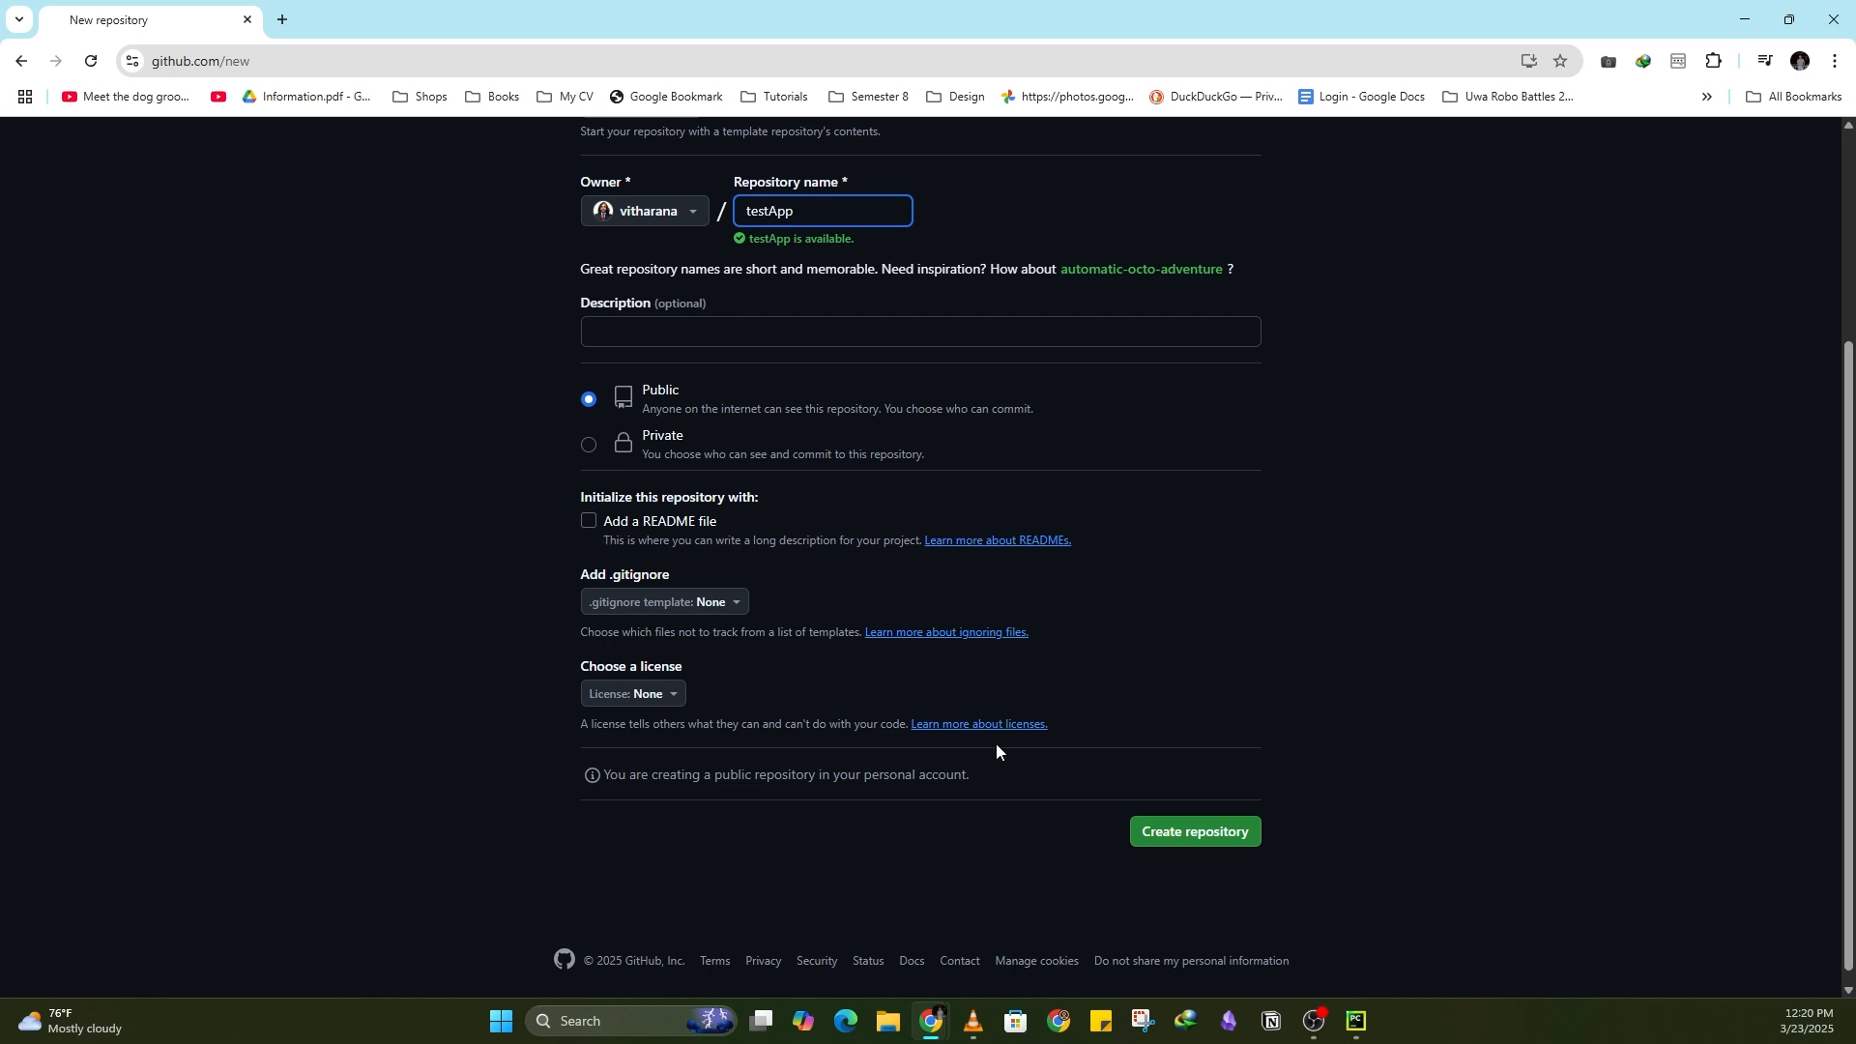
click(1185, 819)
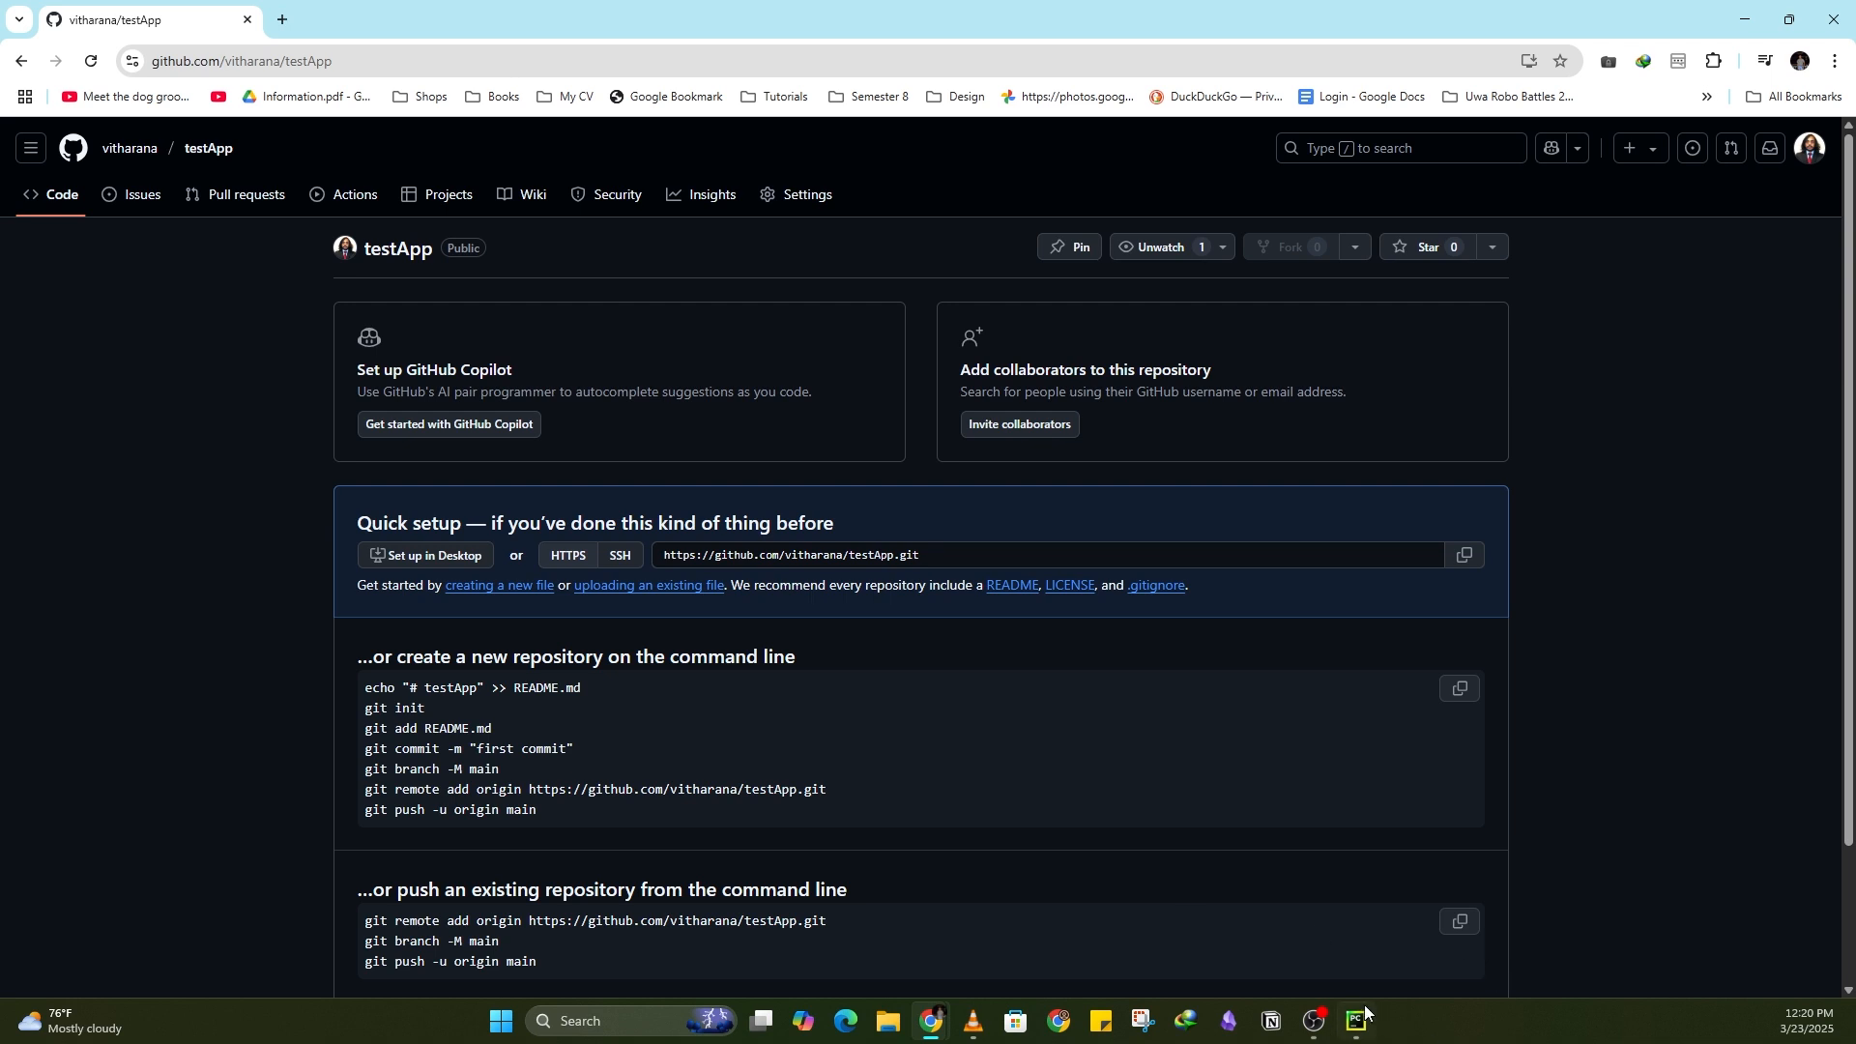
Step: Back in the IDE, paste the repository URL as the origin remote and push the starter code commit
mouse_move(1356, 1020)
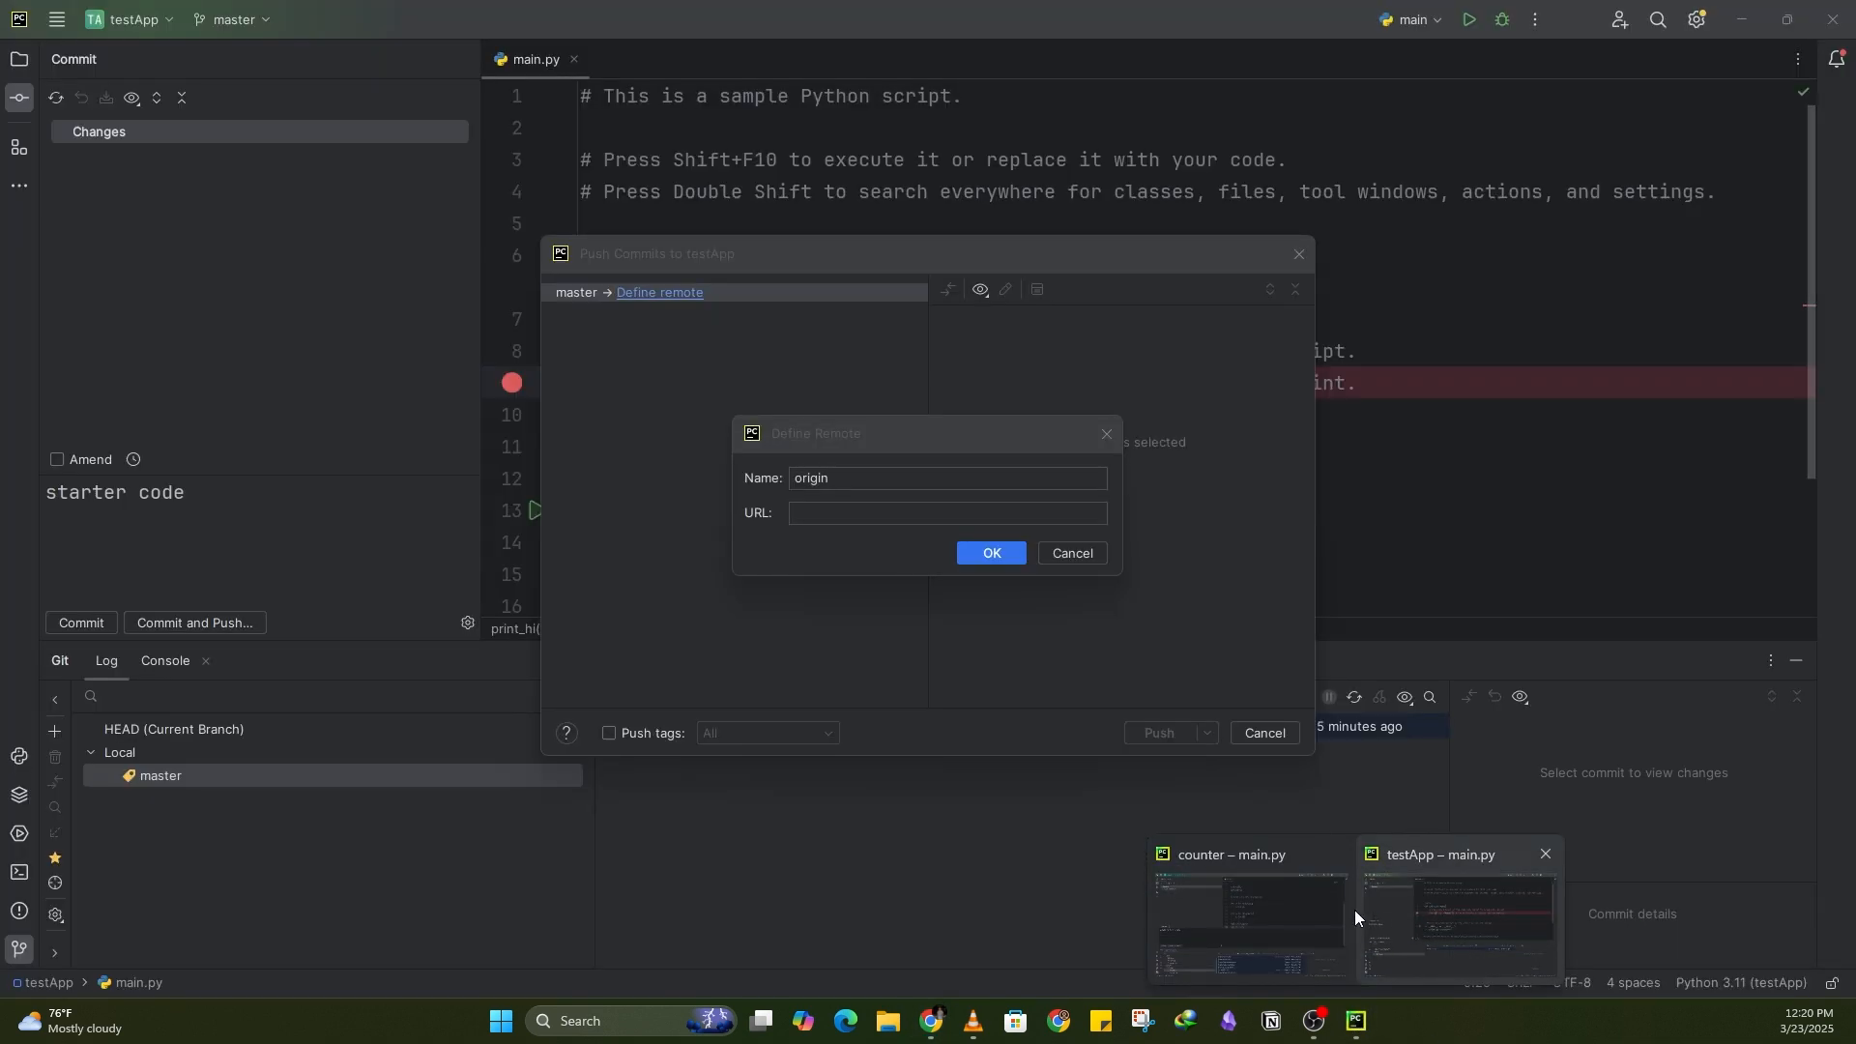
click(1419, 920)
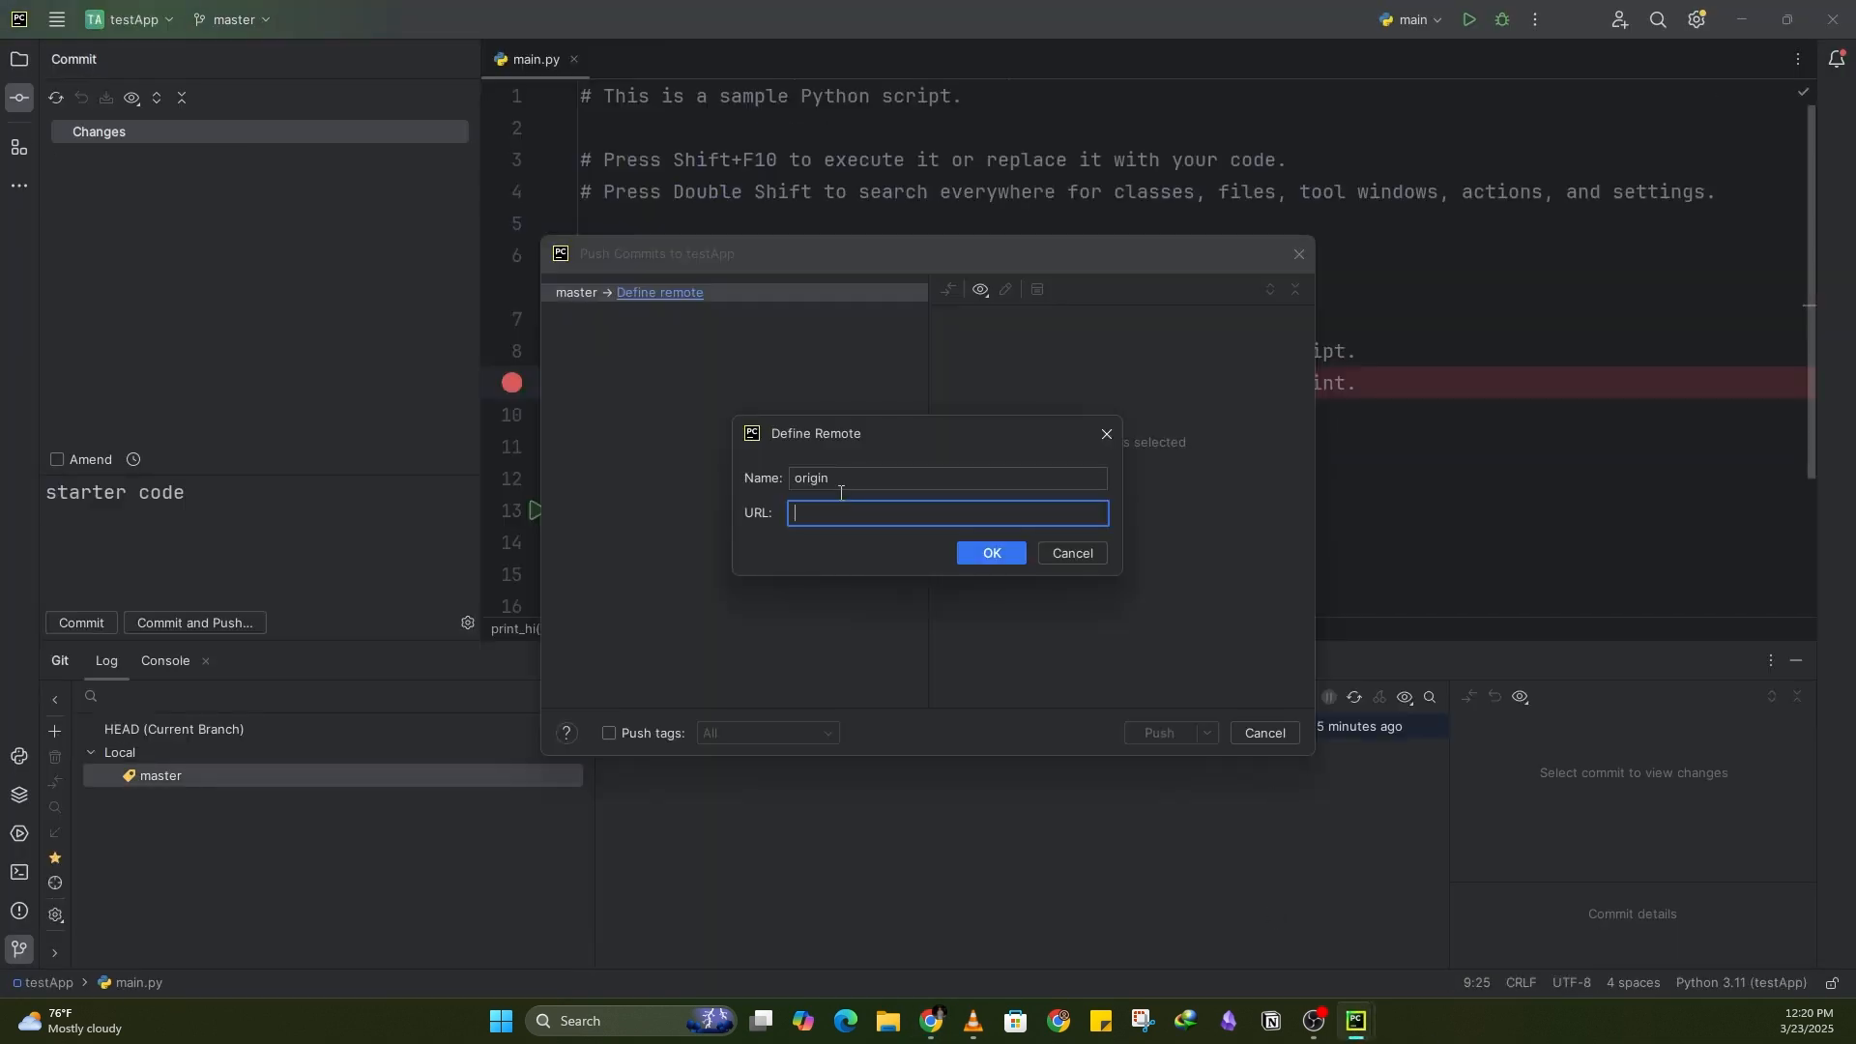
text(https://github.com/vitharana/testApp.git)
click(995, 556)
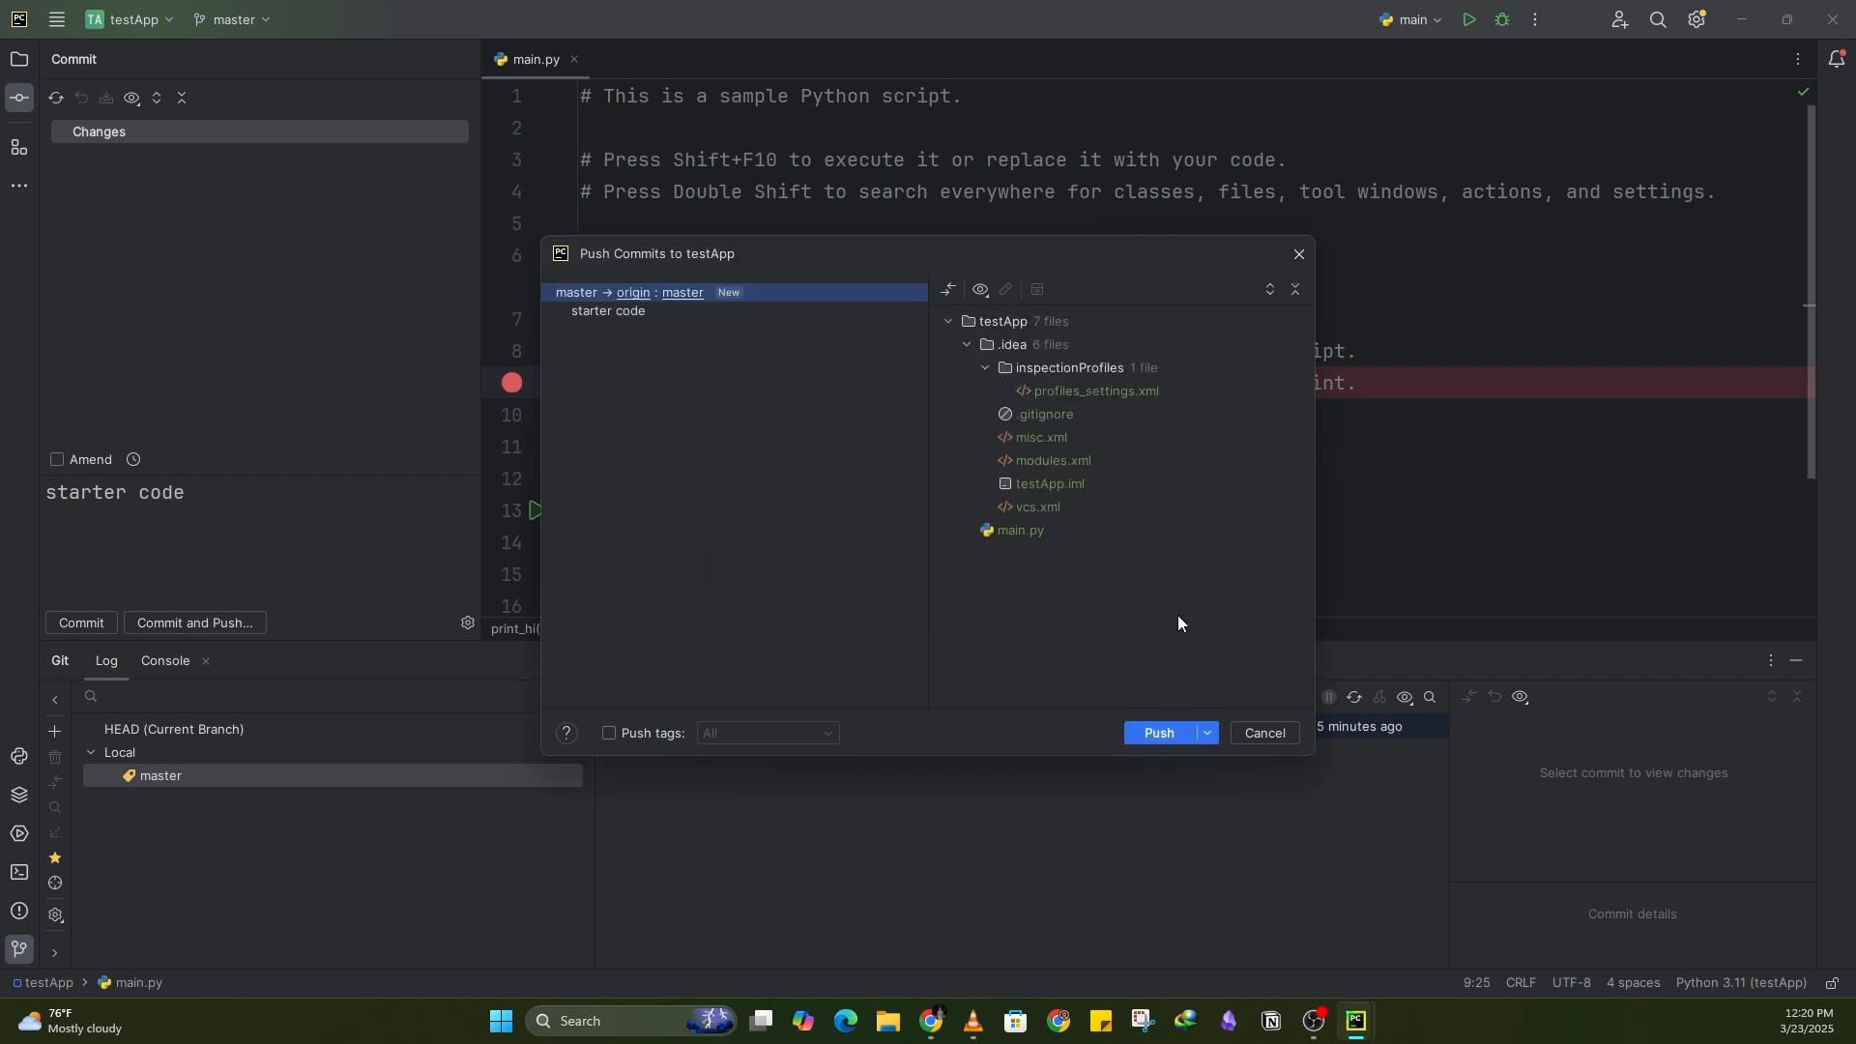
click(1158, 739)
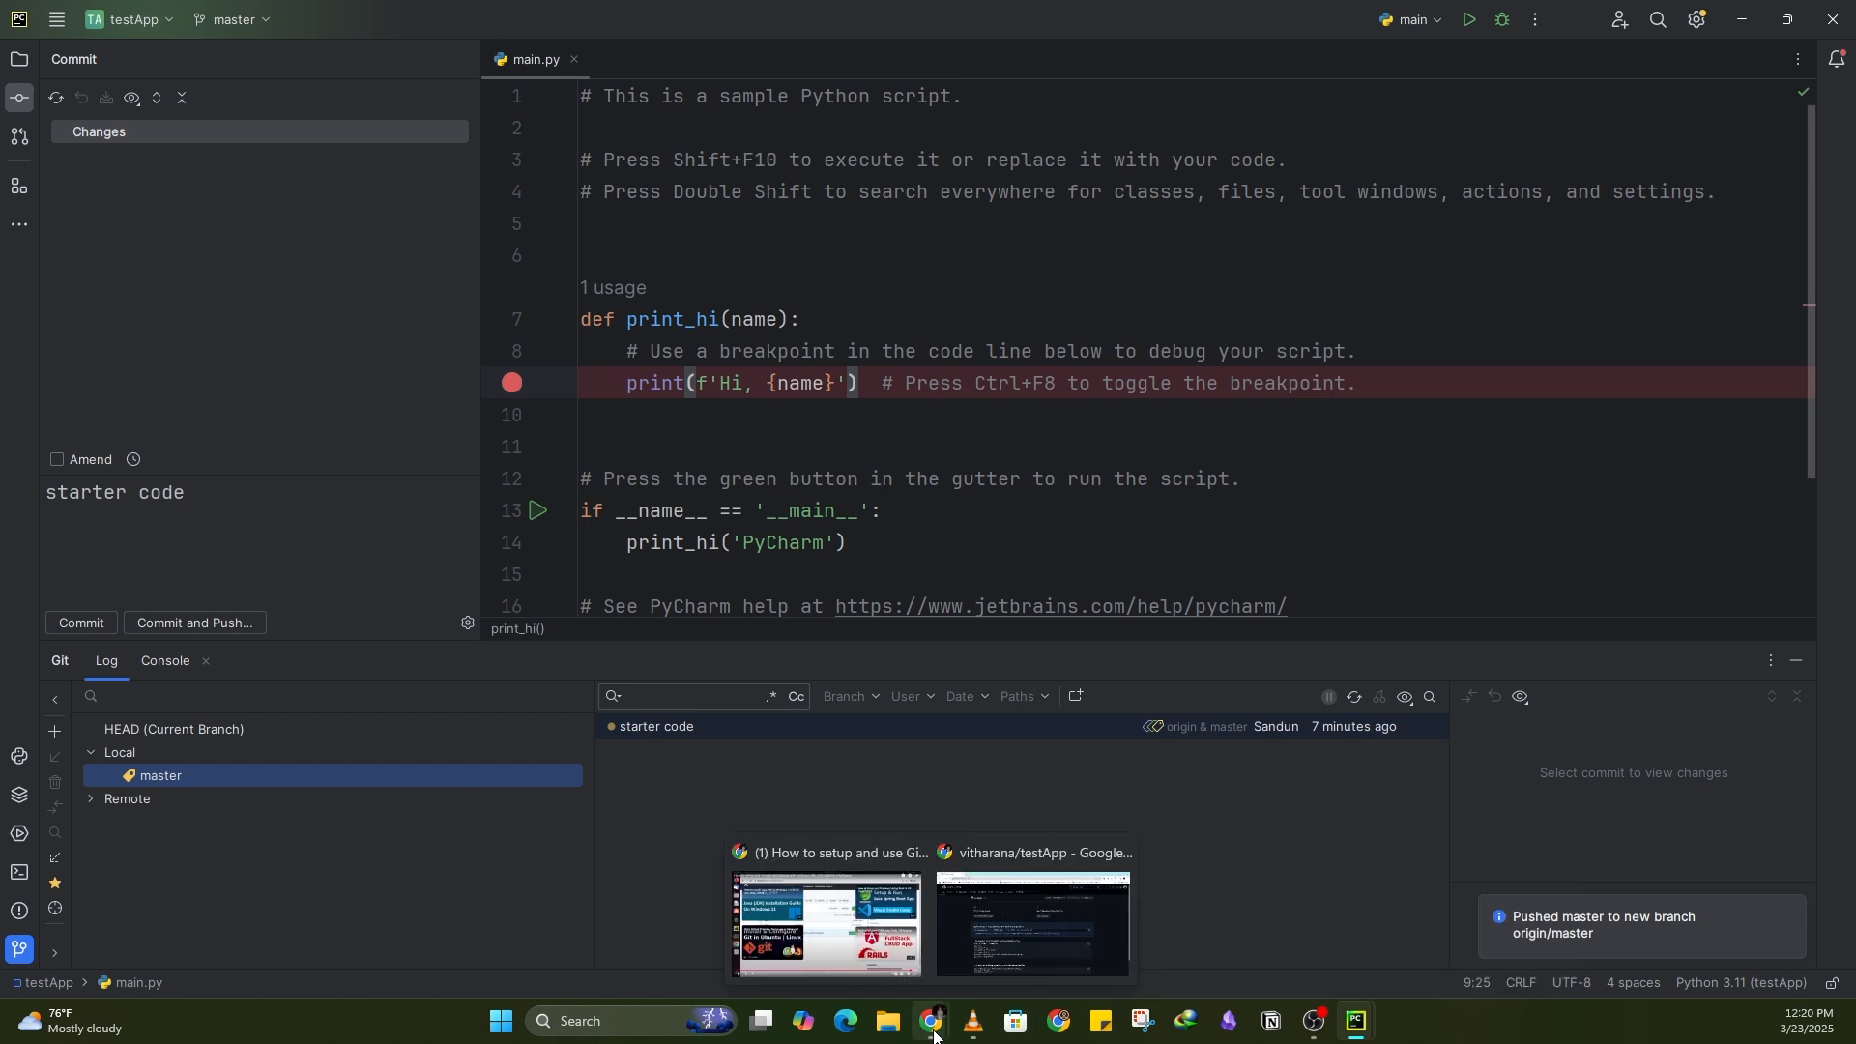
Step: Reload the testApp repository page on GitHub and open main.py to check the pushed code
mouse_move(931, 1017)
click(1005, 961)
scroll(646, 690, down, 2)
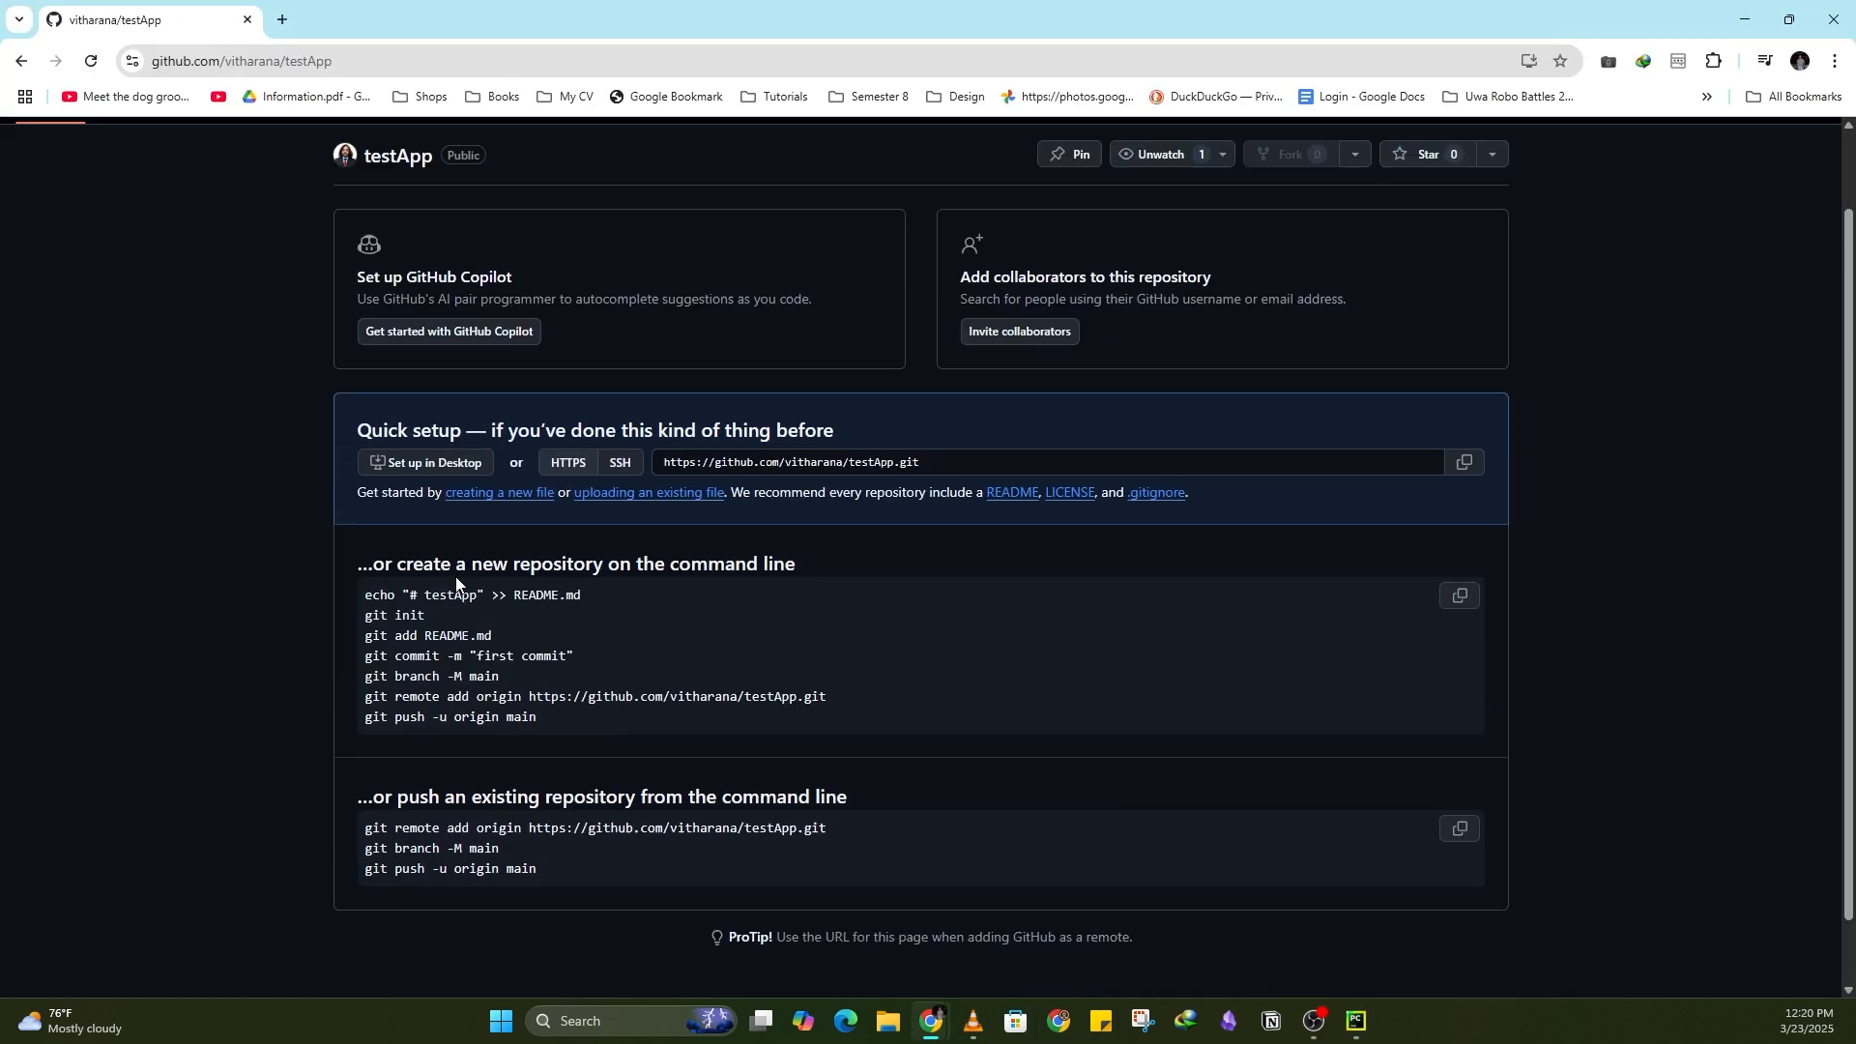
scroll(519, 590, up, 2)
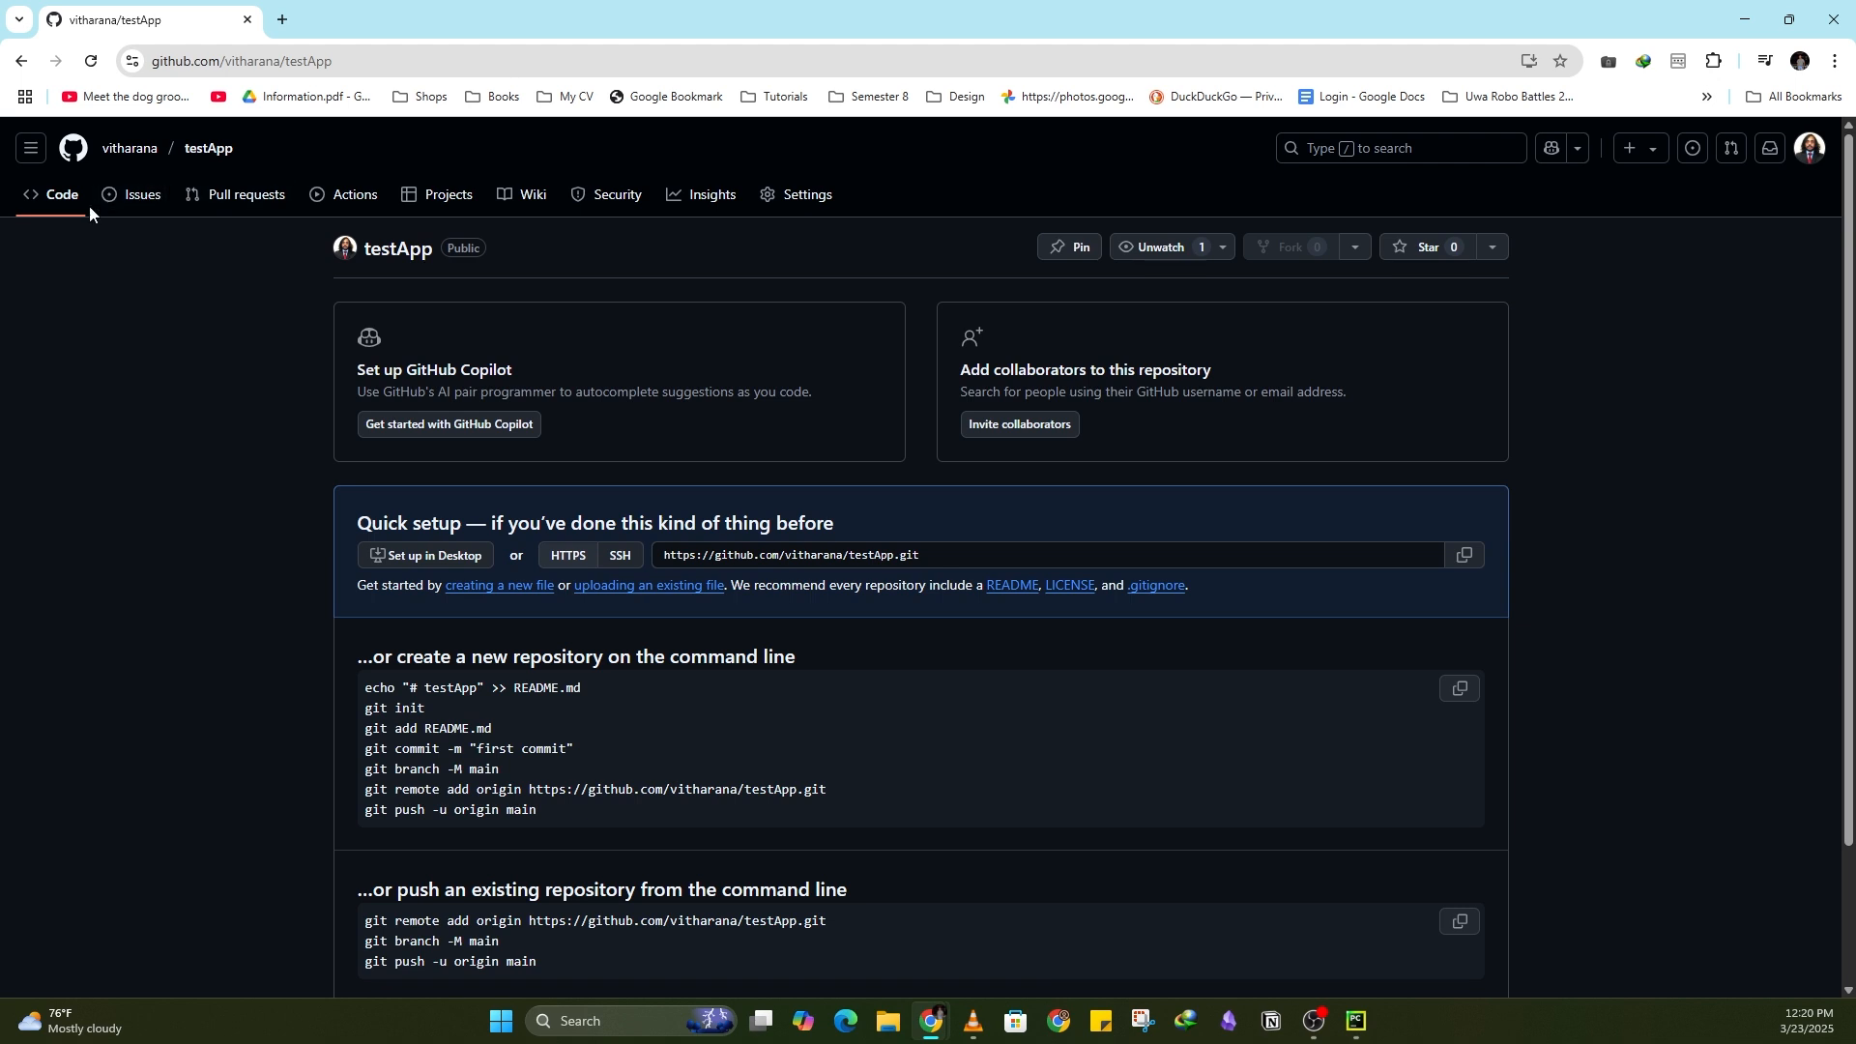
click(91, 61)
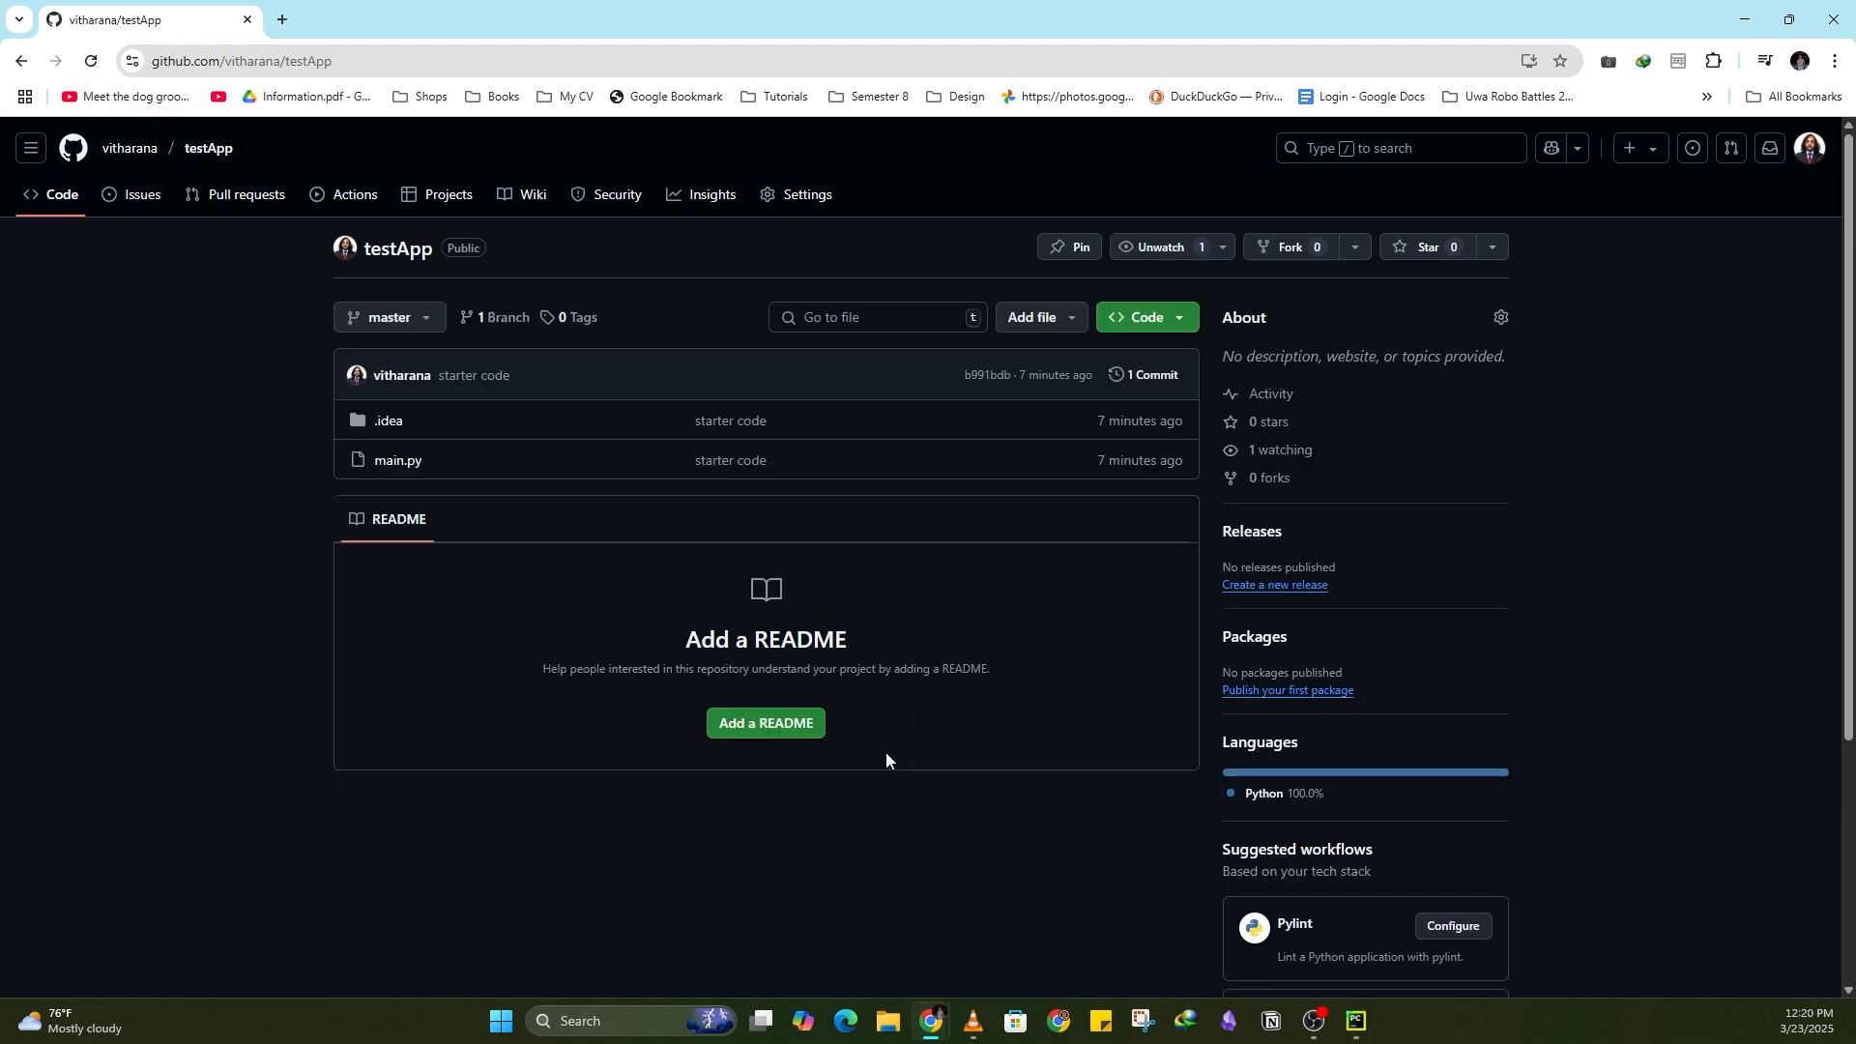
click(414, 471)
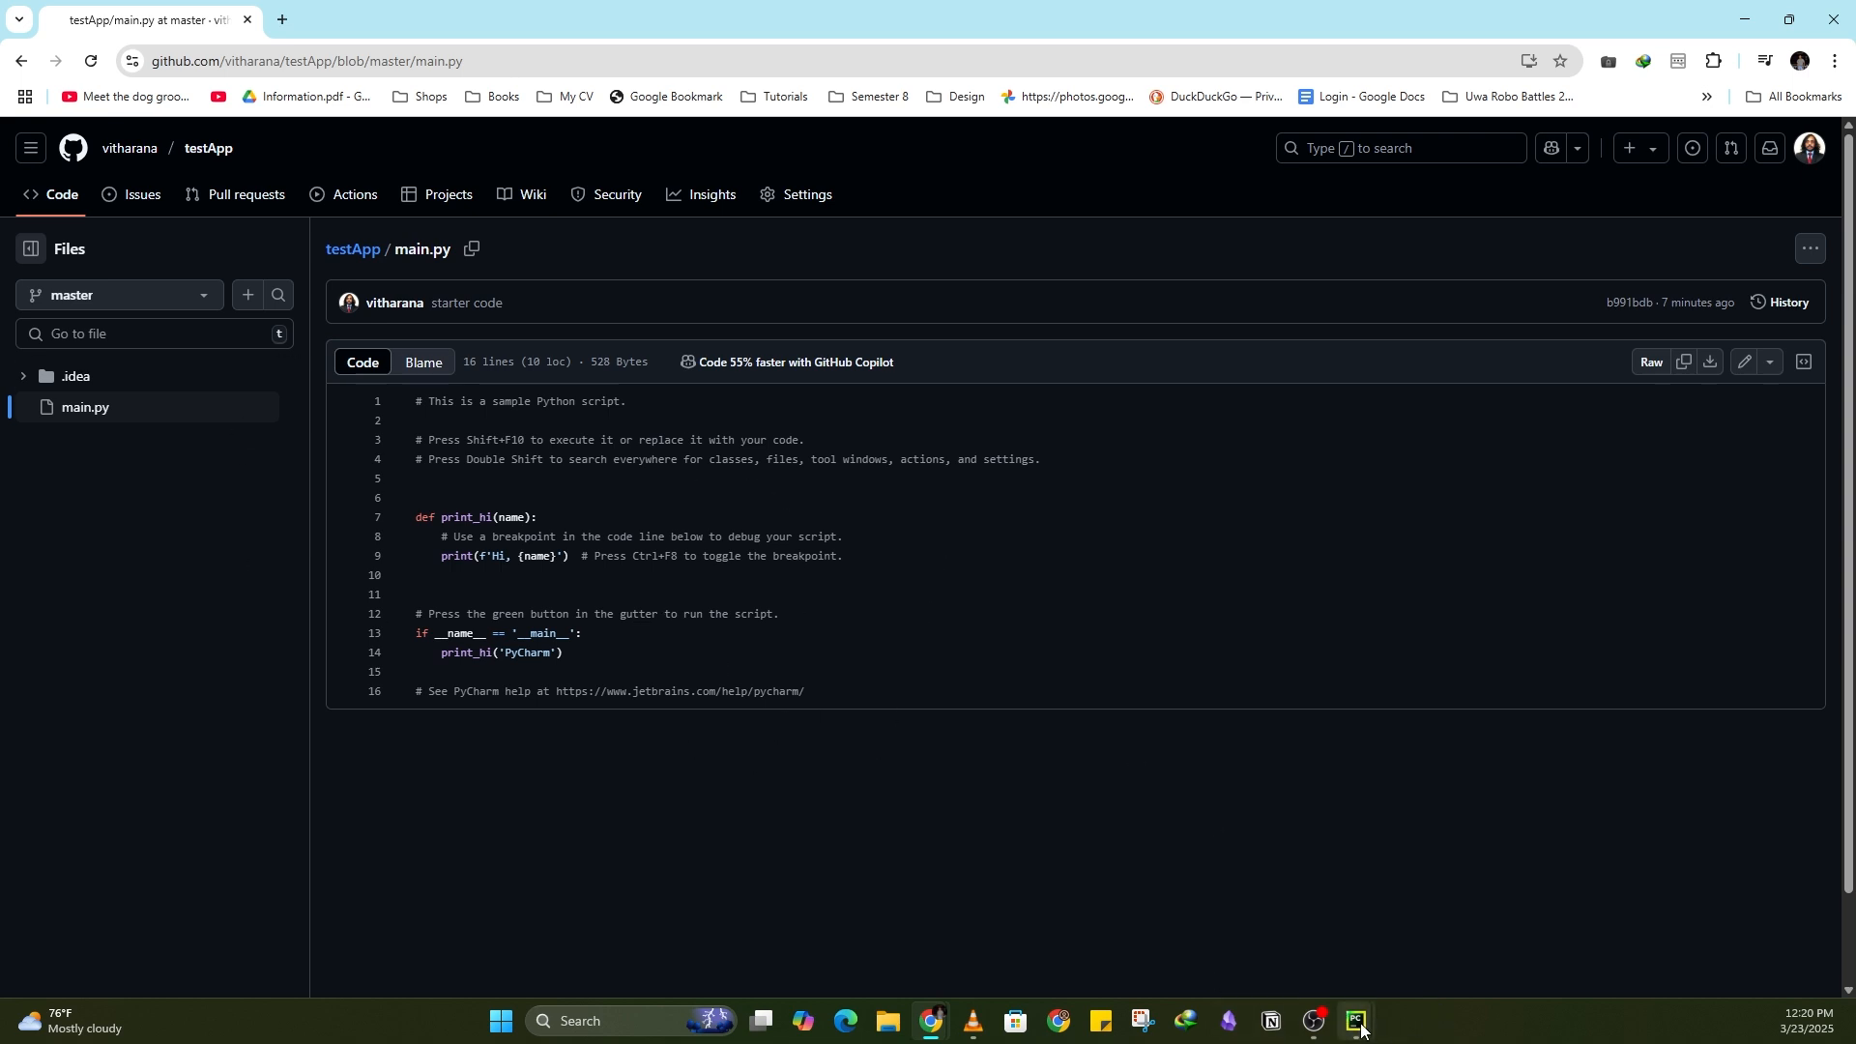
Step: Switch back to the IDE and insert two blank lines after the print statement in print_hi
mouse_move(1360, 1024)
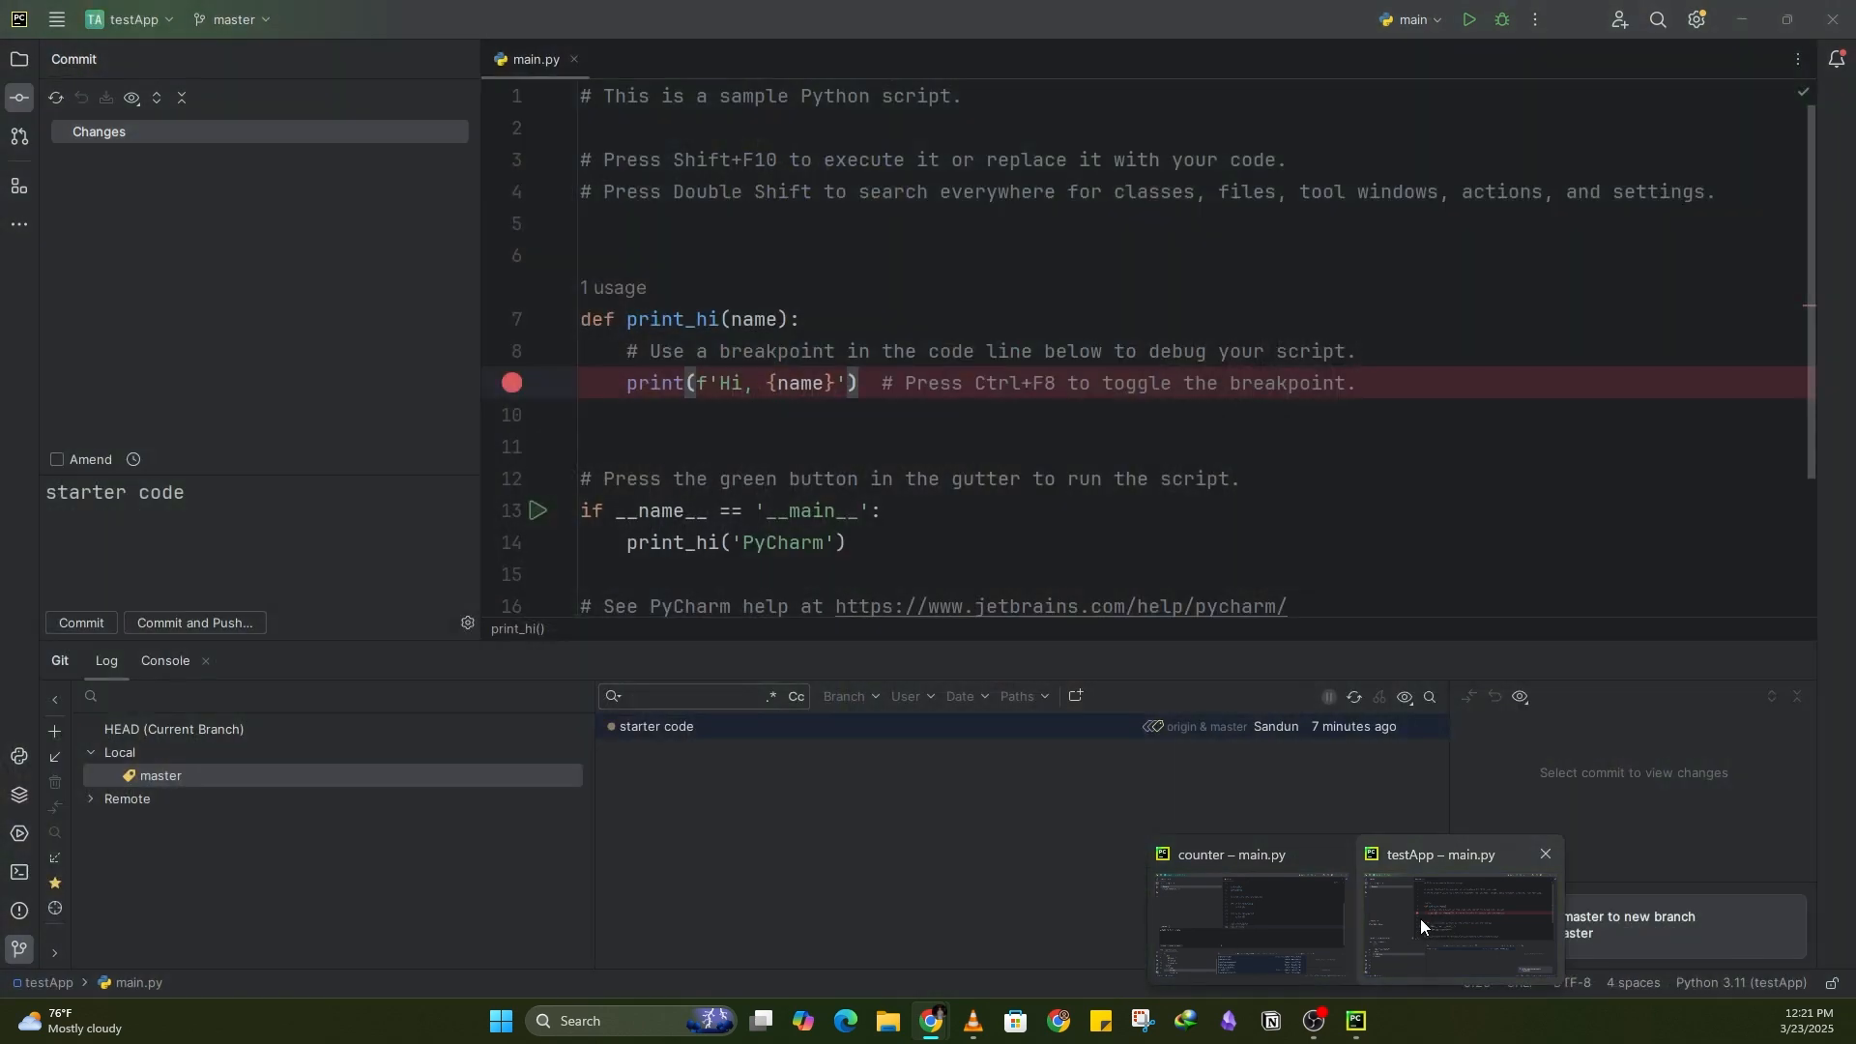
click(1430, 922)
scroll(942, 406, down, 3)
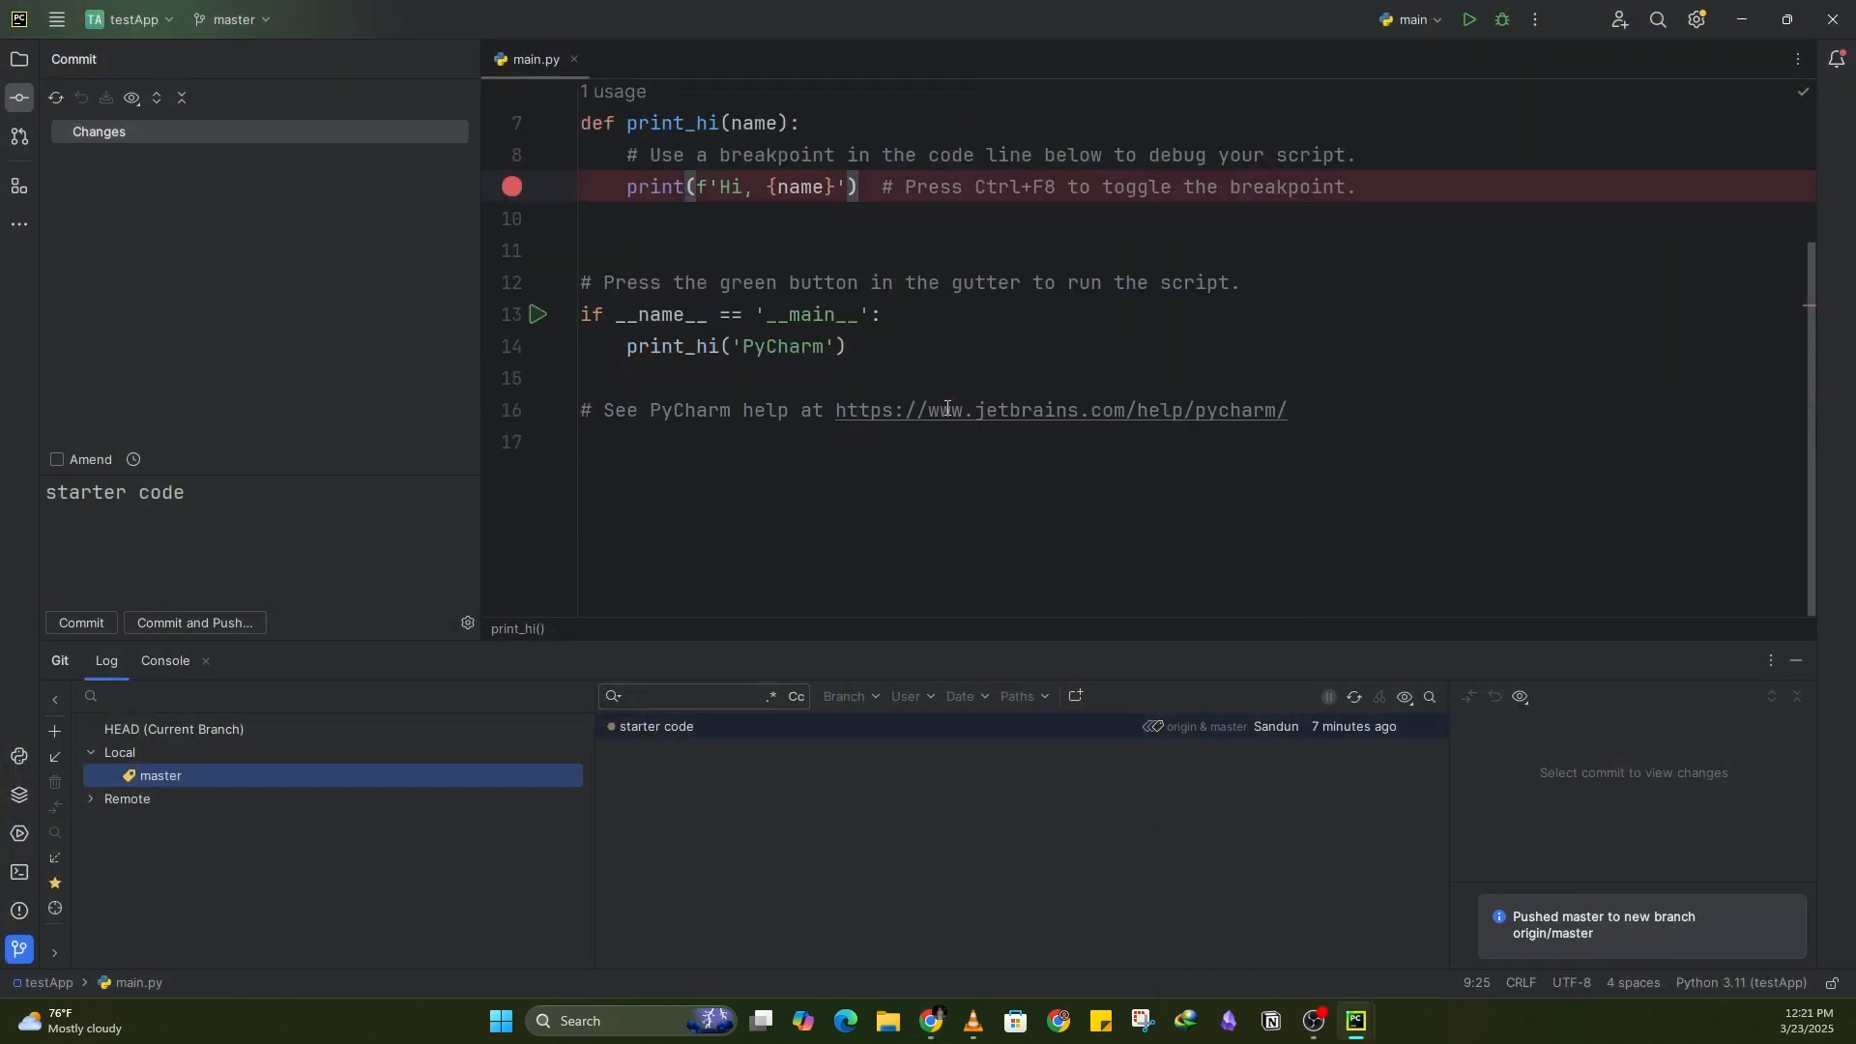
scroll(943, 411, up, 3)
scroll(945, 468, down, 3)
scroll(957, 483, up, 3)
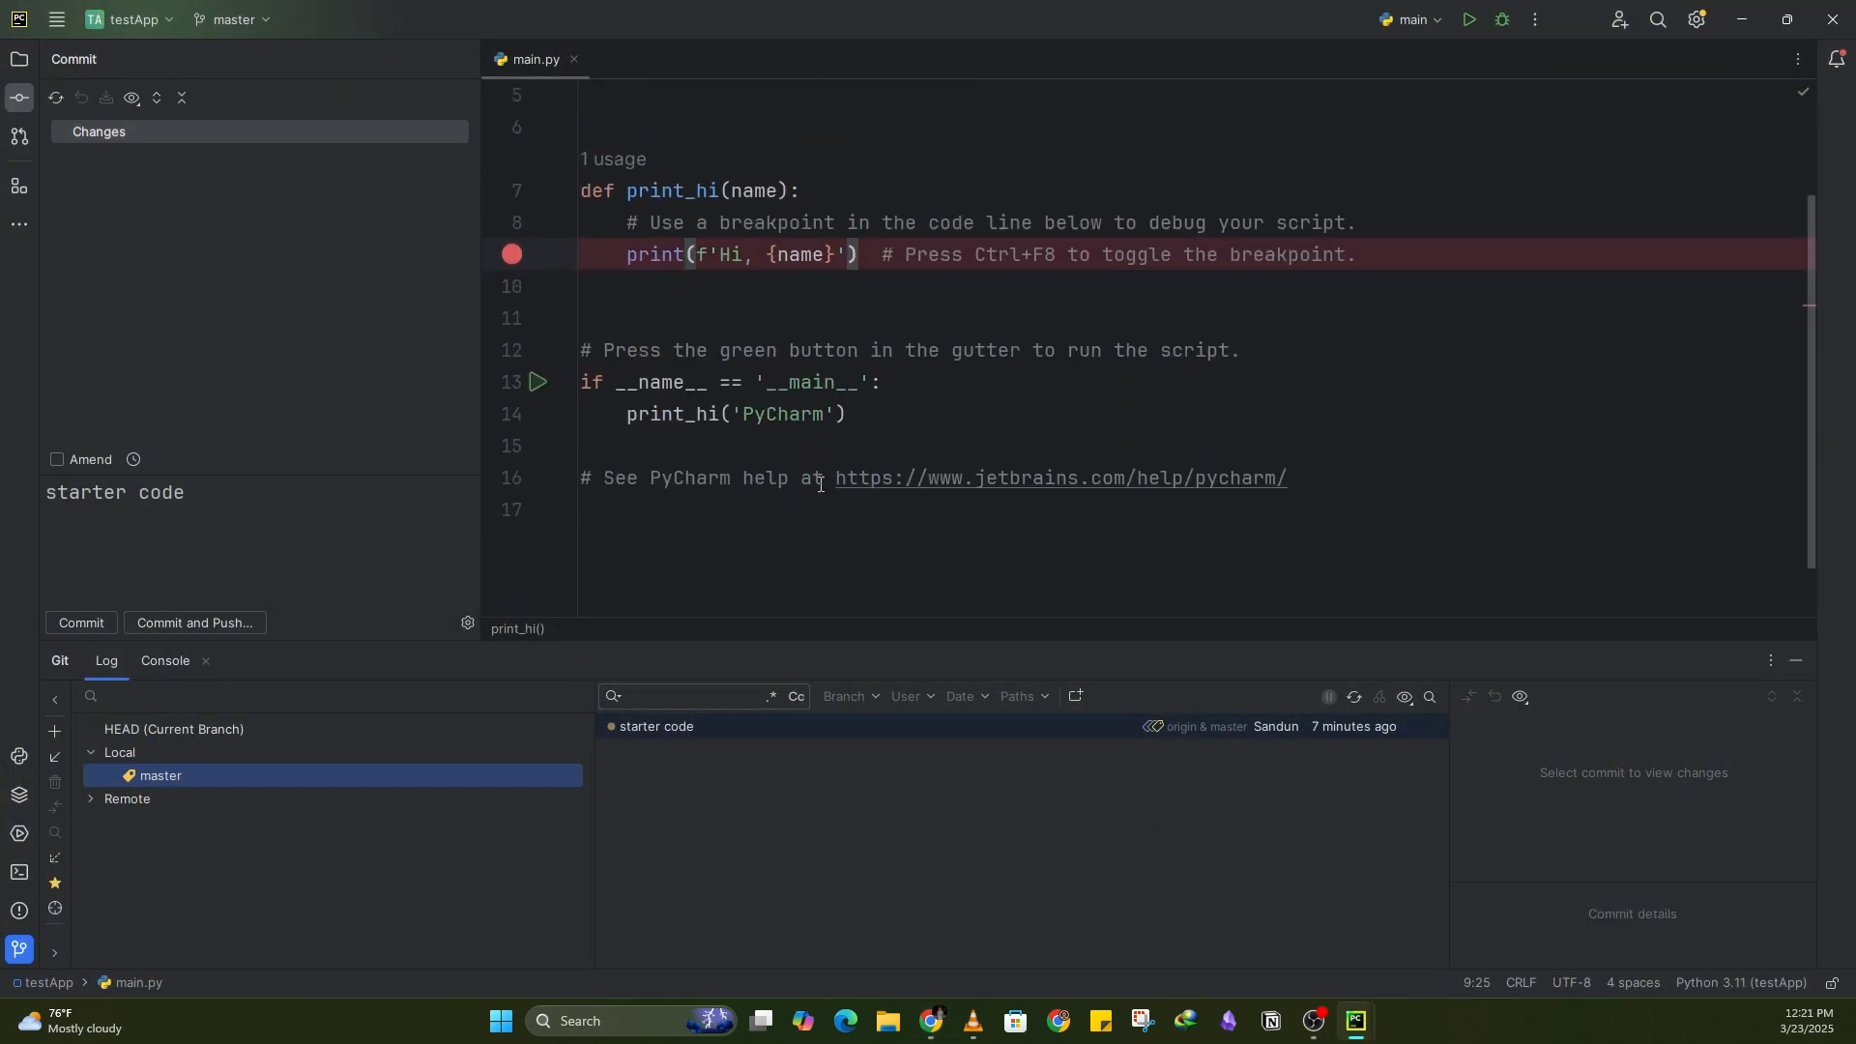
click(1388, 390)
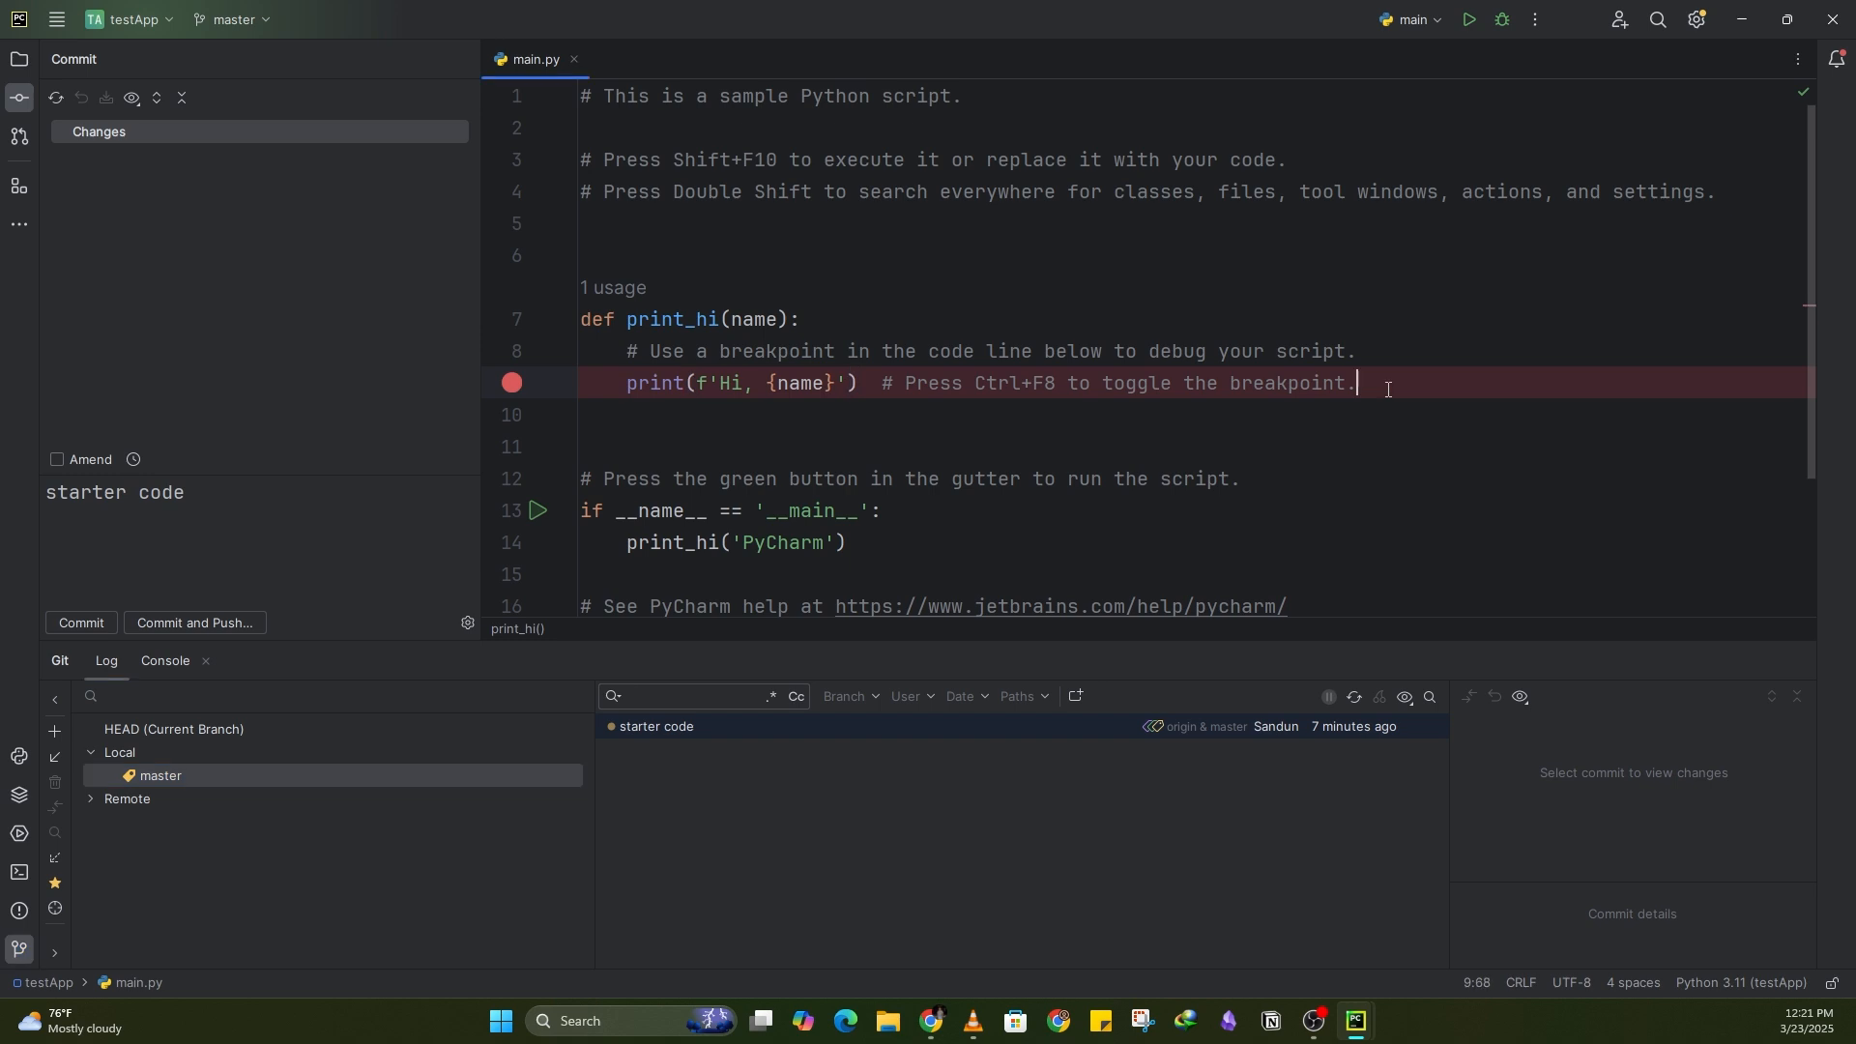
key(Return)
key(Return)
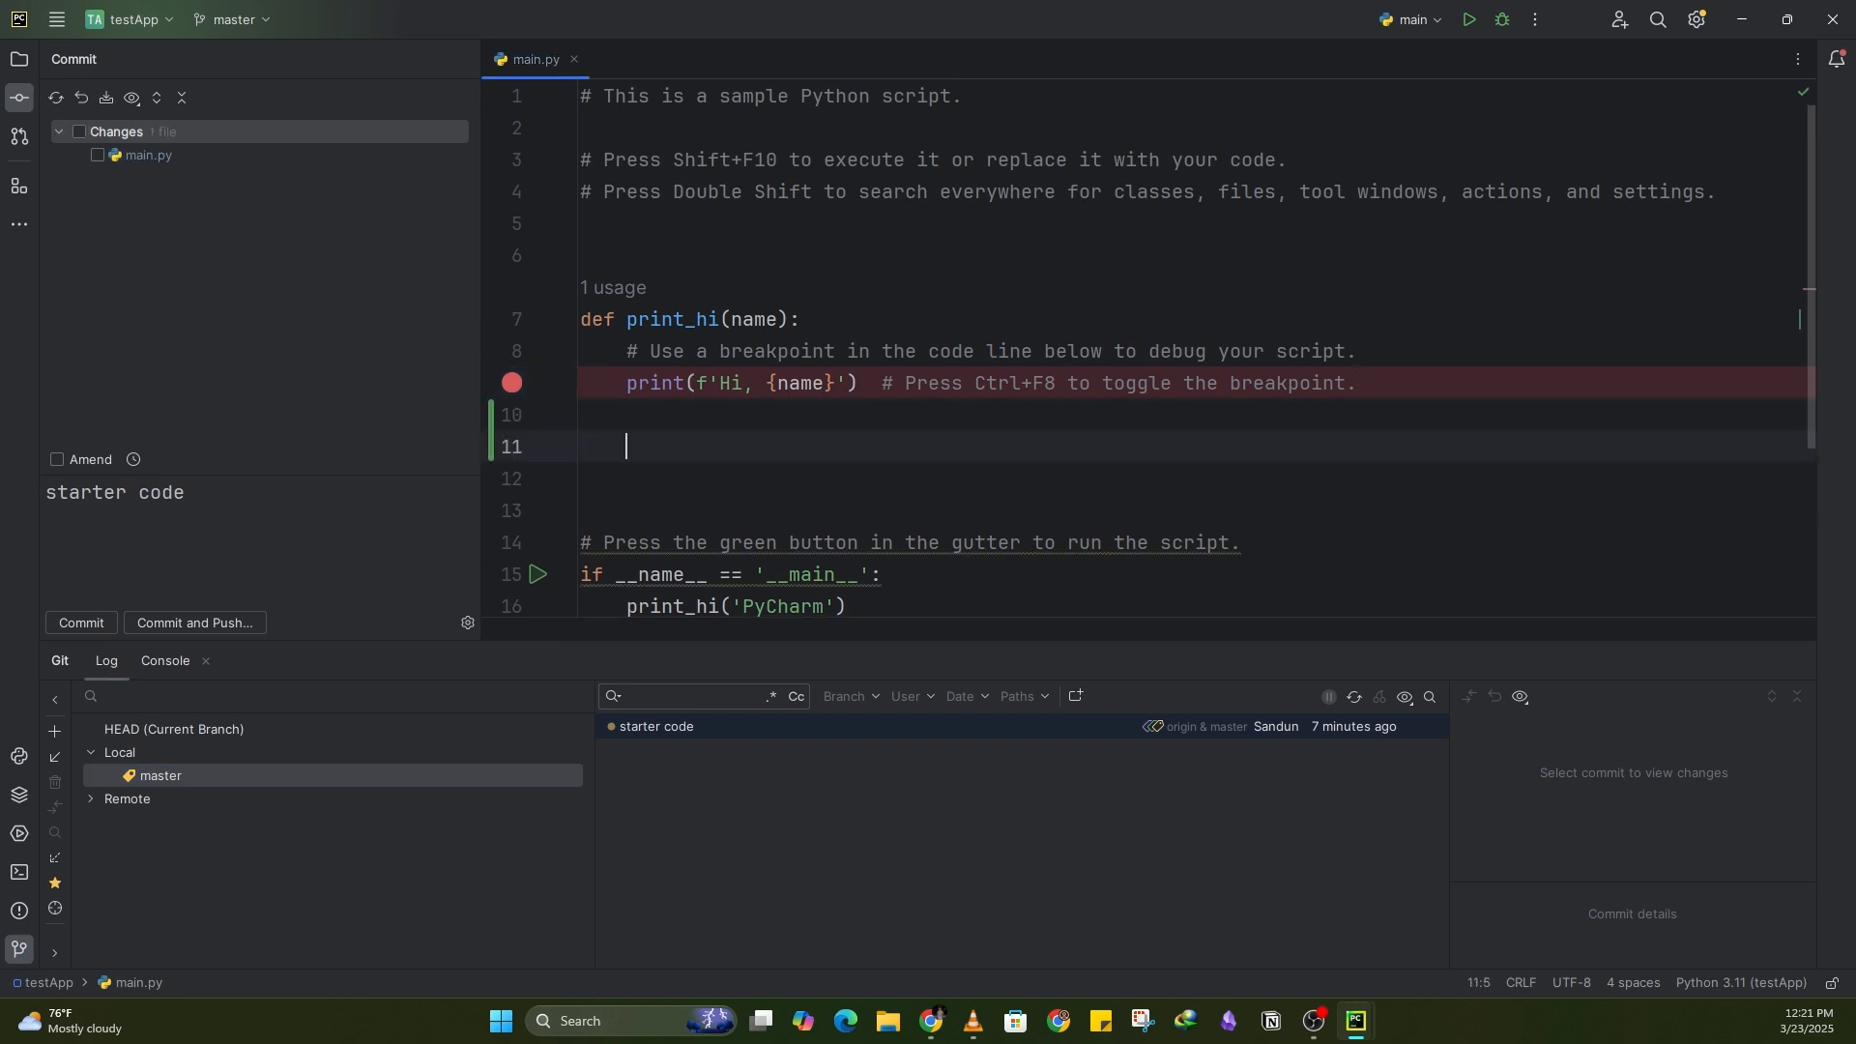
Step: Write a for loop over range(10) that prints i inside print_hi, then run main.py
text(for i i)
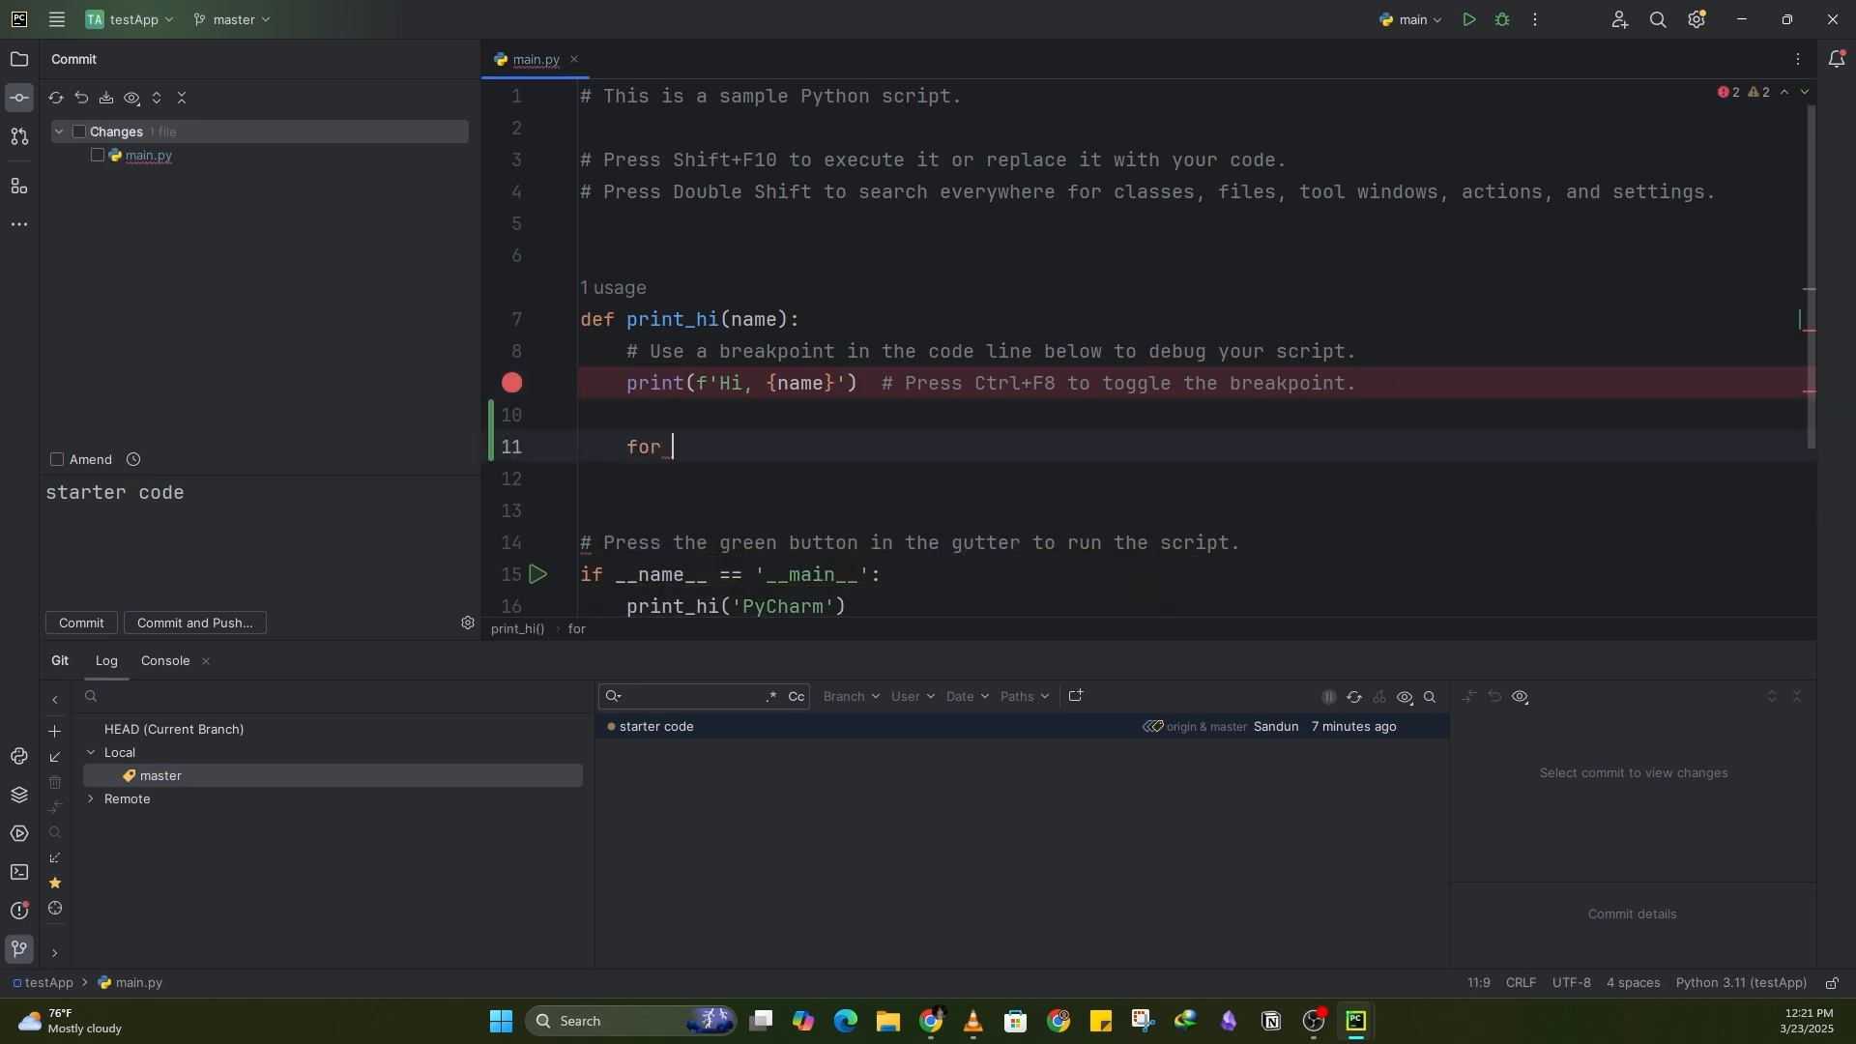
text(n range(10))
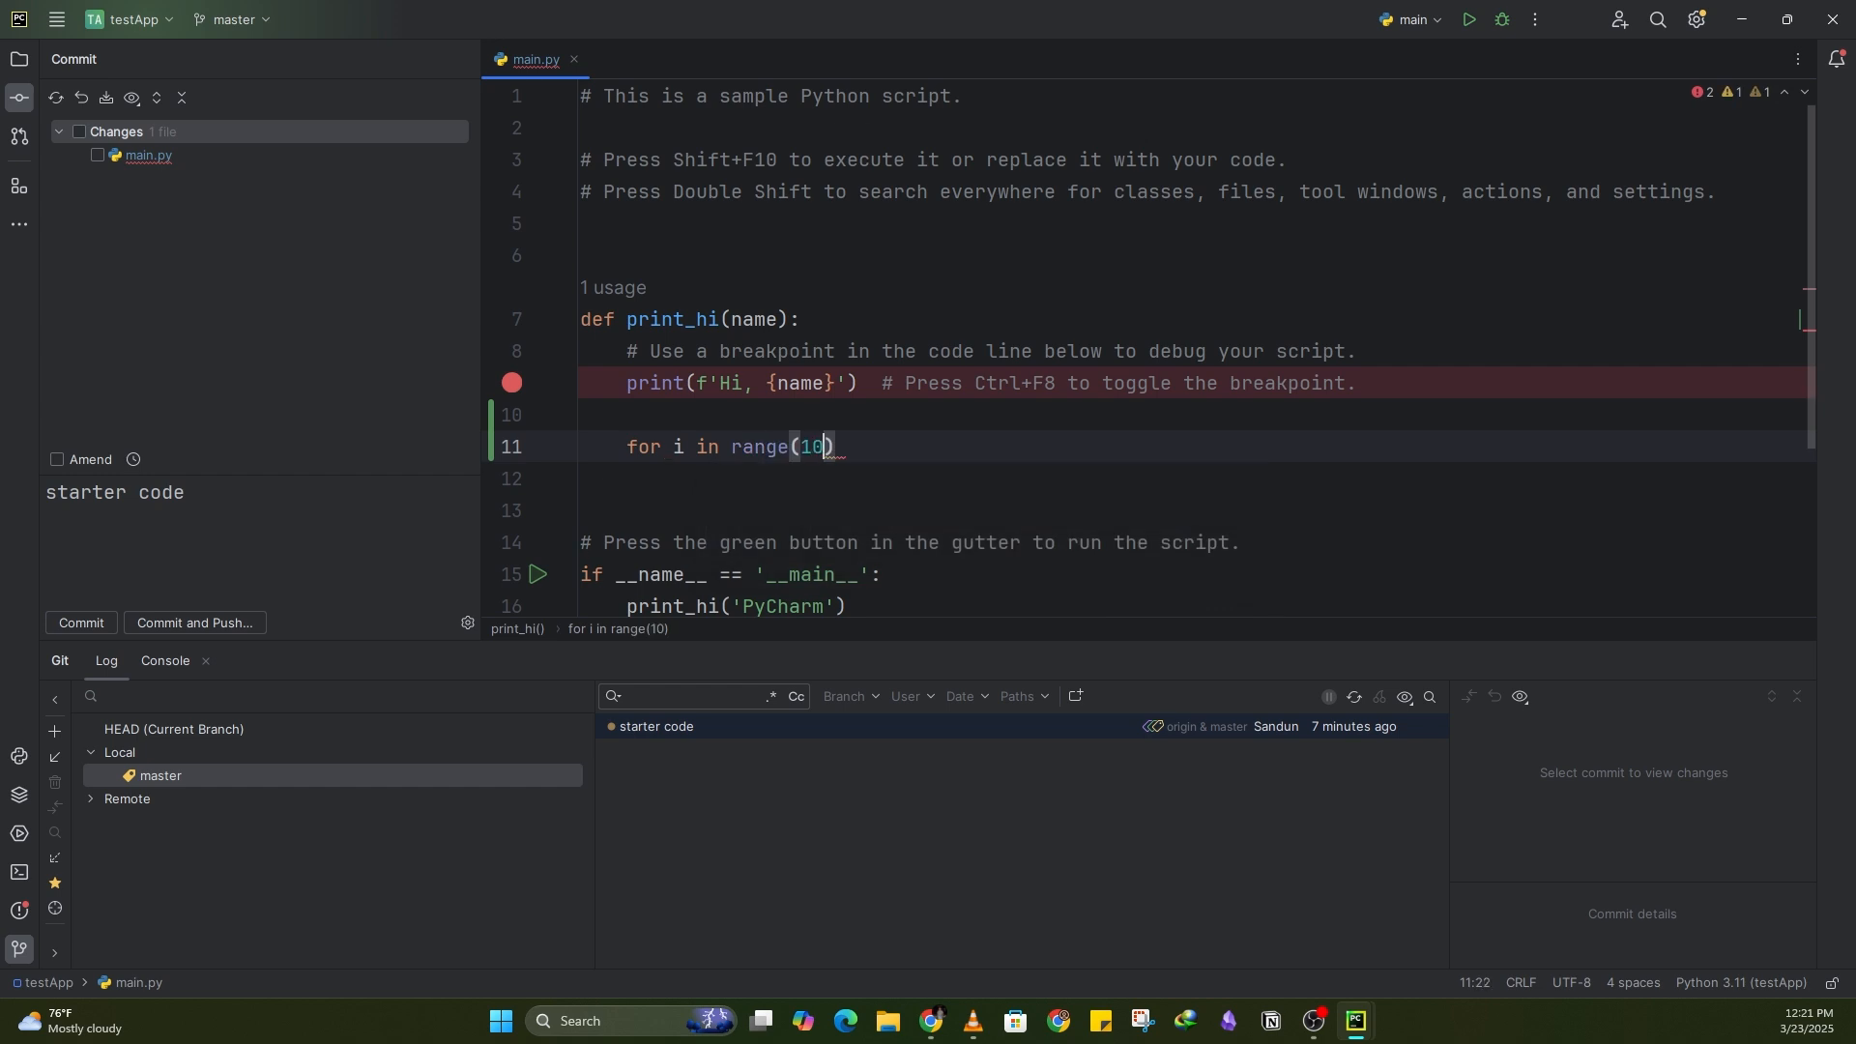
text(:)
key(Return)
text(print(i)
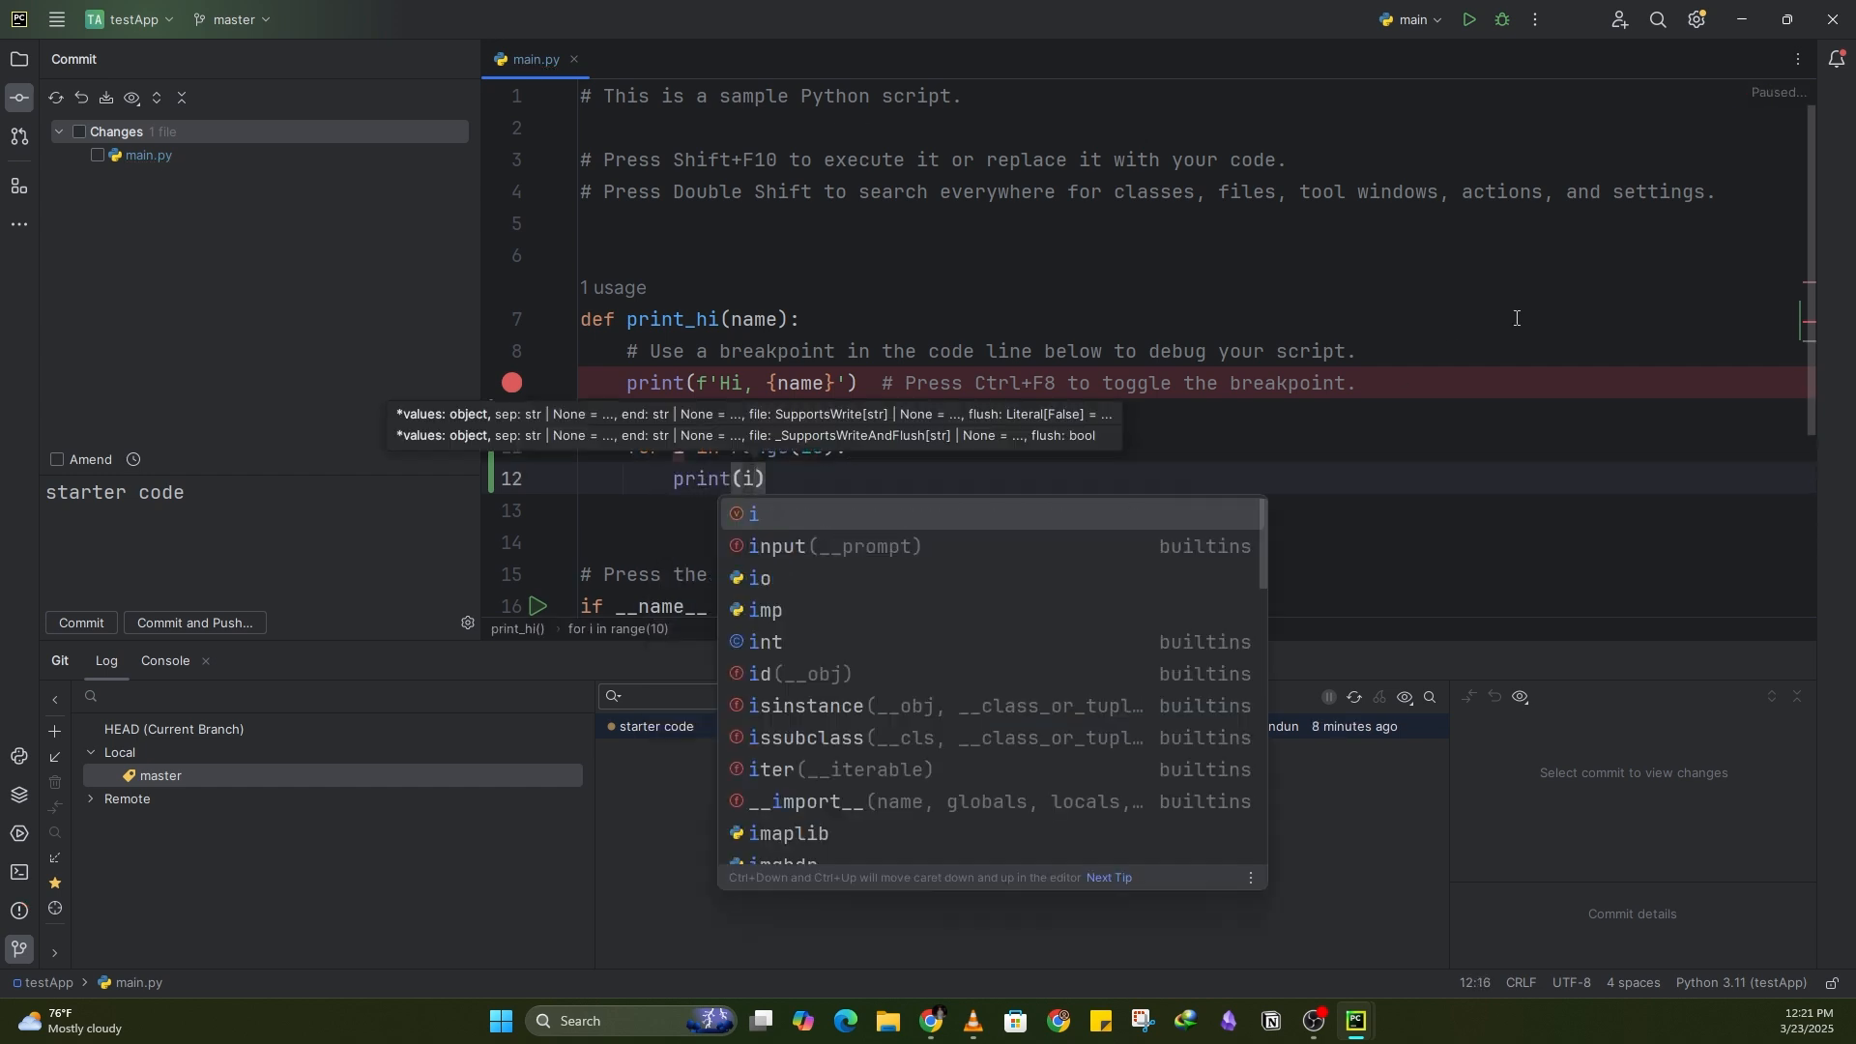
key(Right)
key(Right)
click(1468, 24)
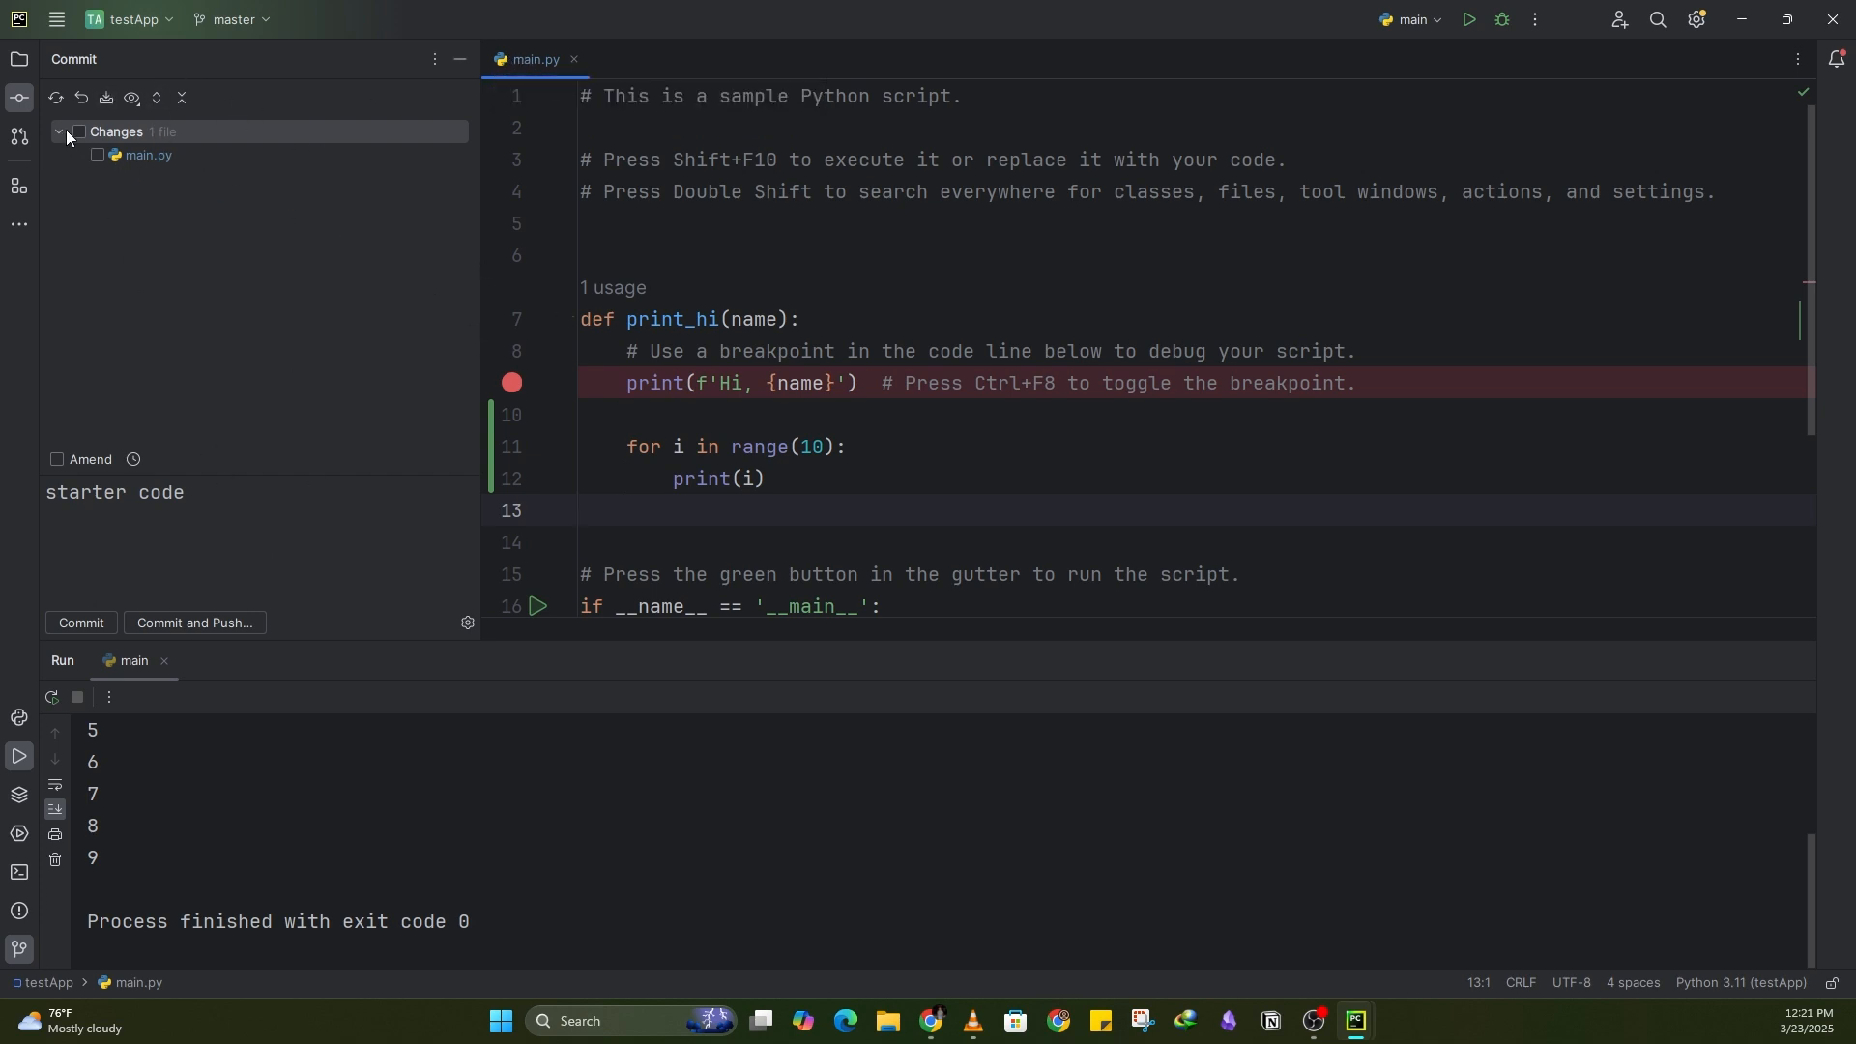
Step: Stage main.py and commit it with the message starter code, then cancel the push dialog
click(223, 629)
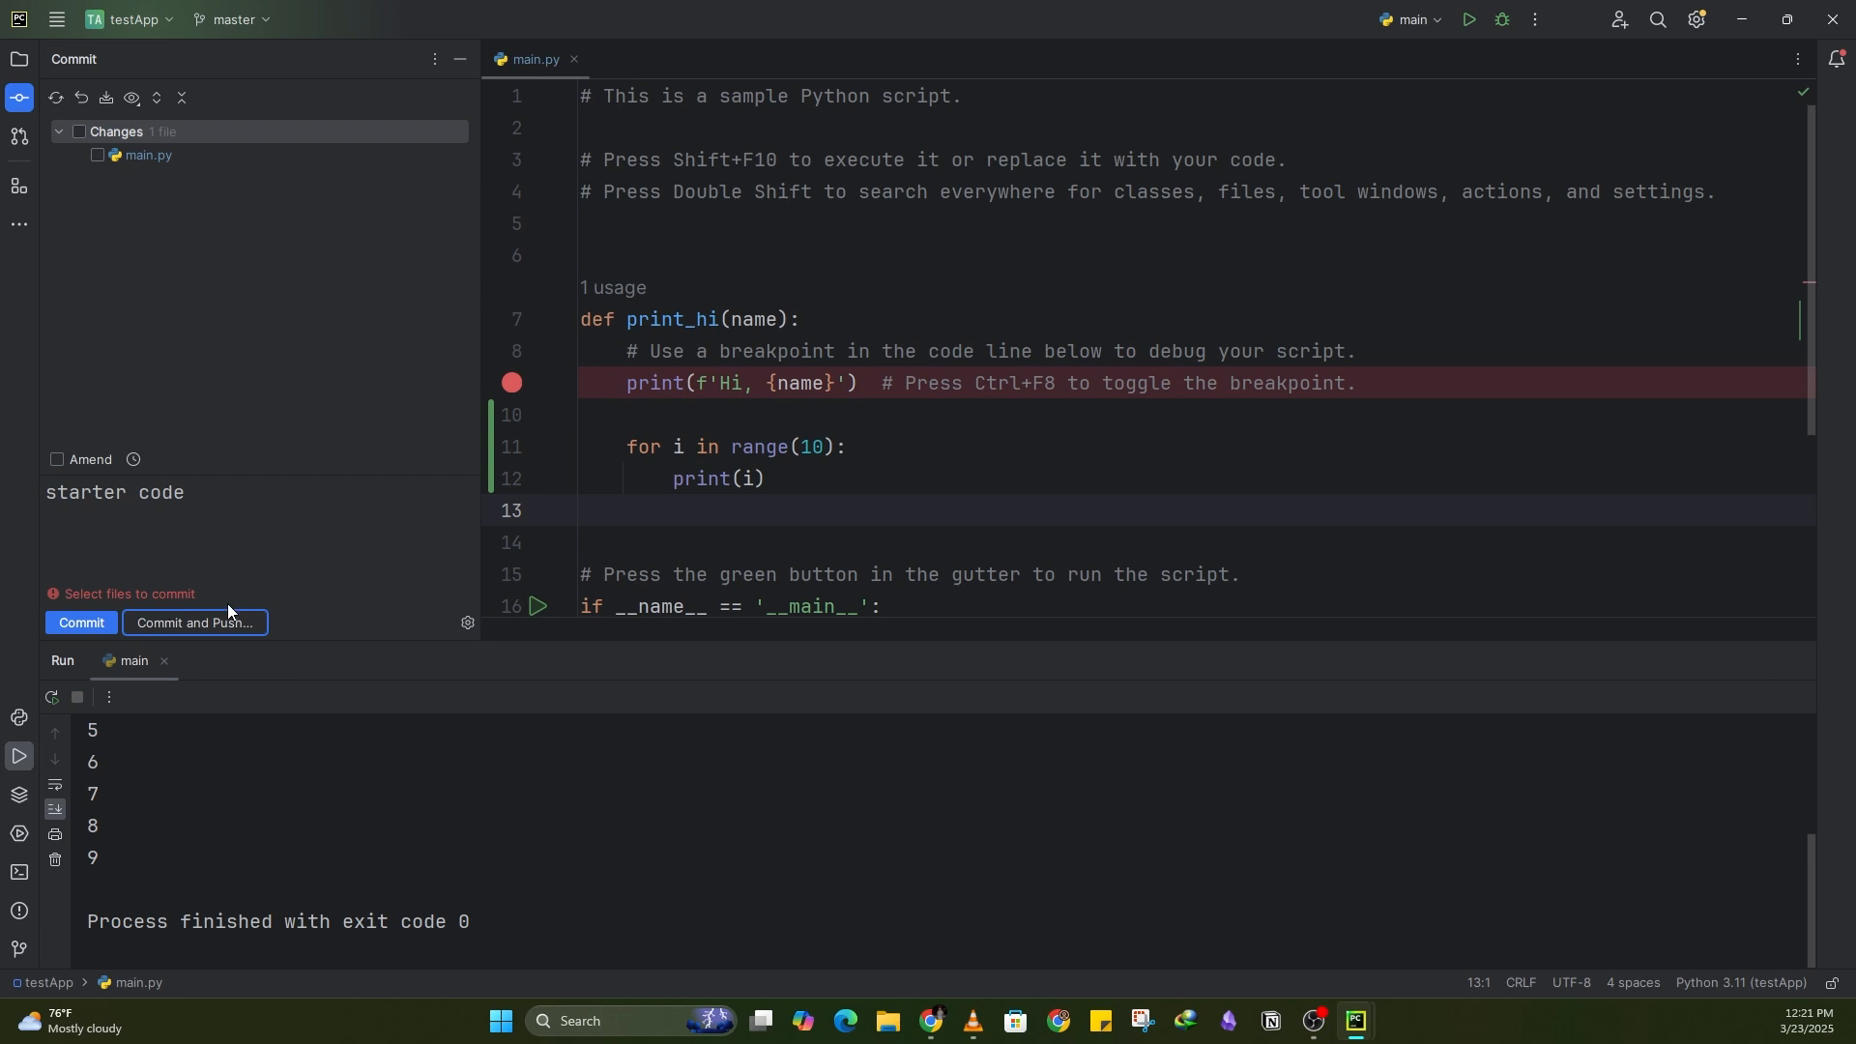
click(81, 130)
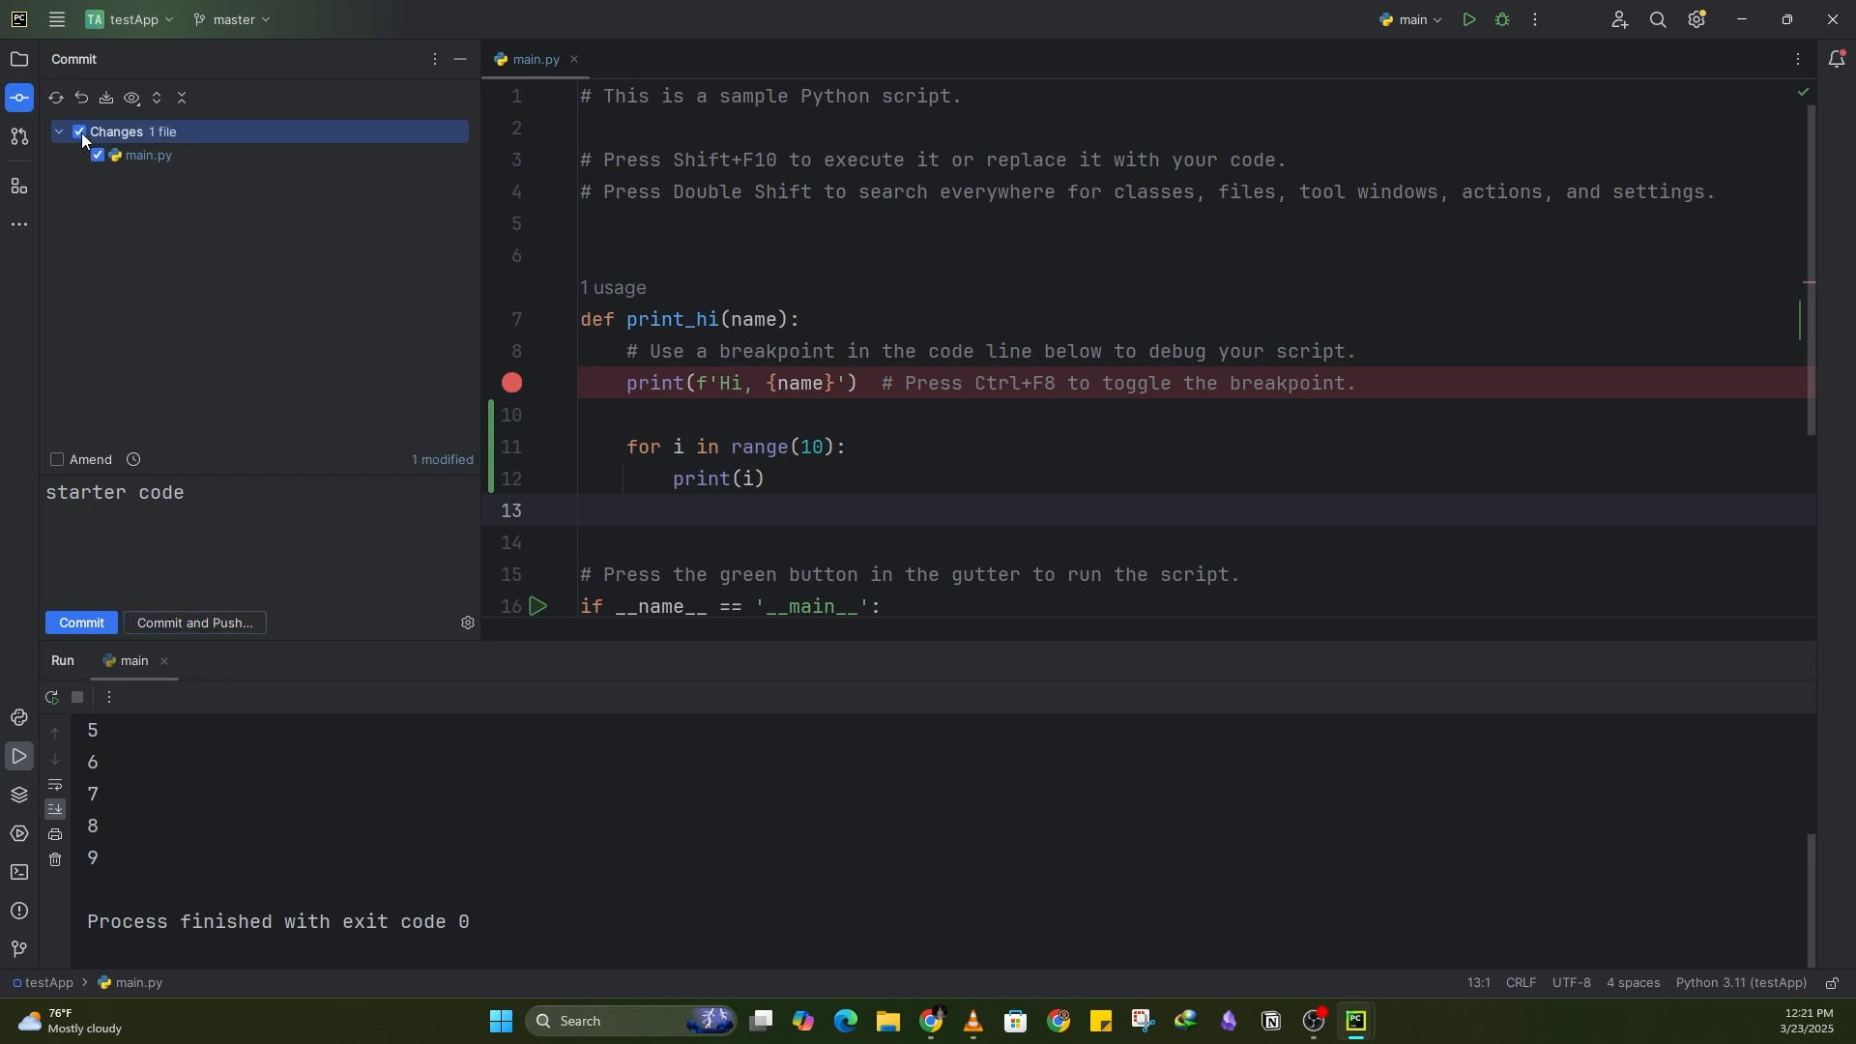
click(238, 628)
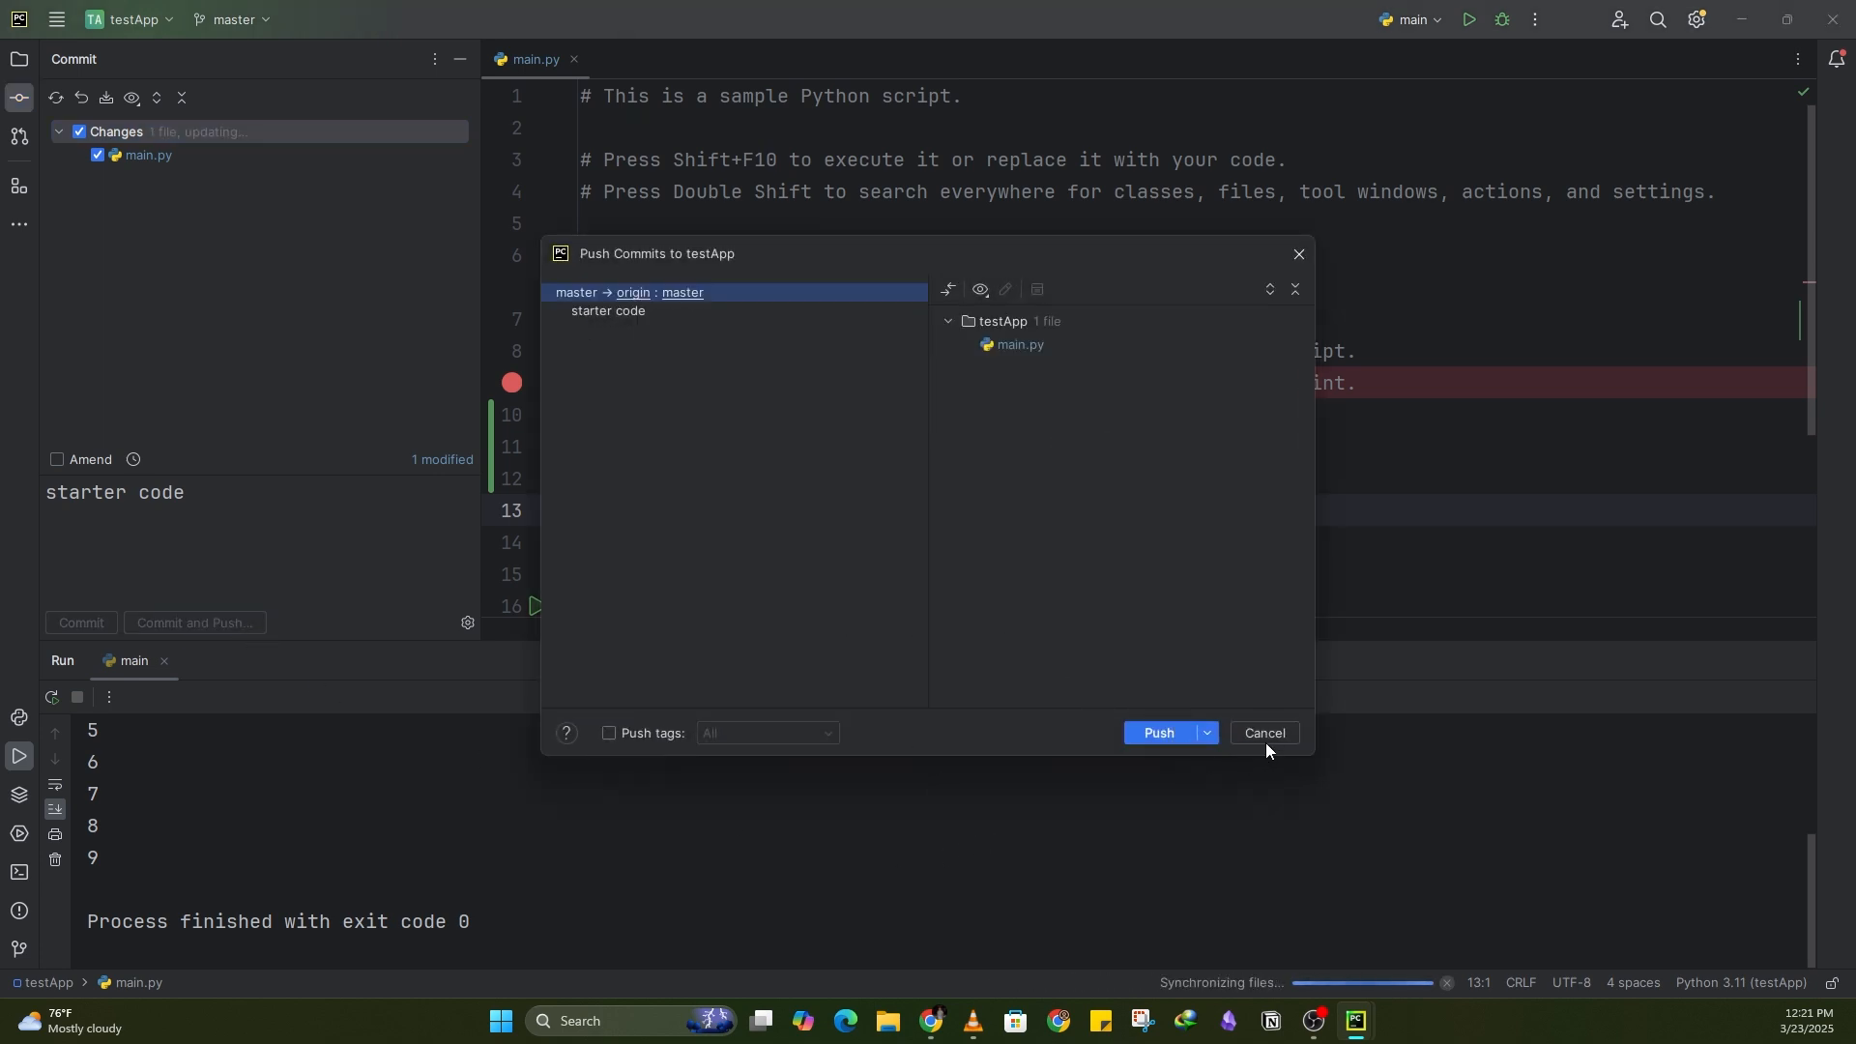
click(1265, 734)
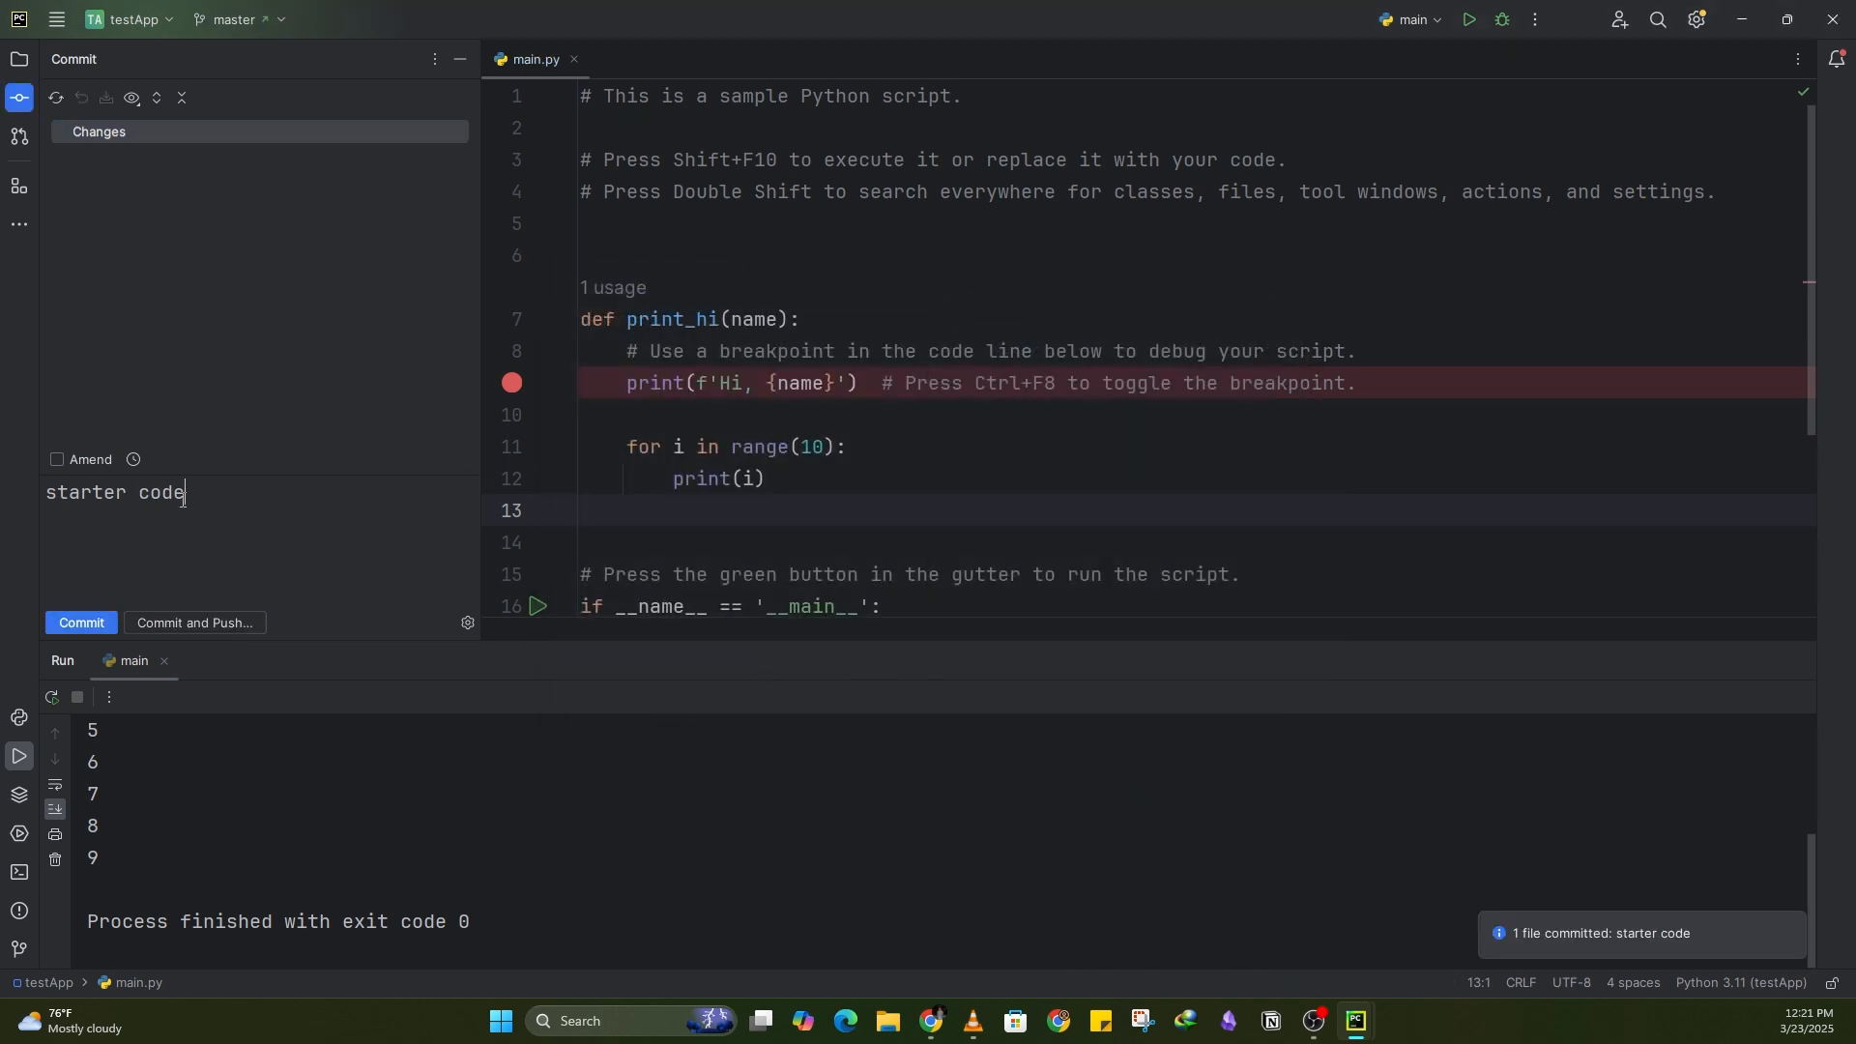
Step: Replace the commit message with "added for loop" and try committing again without any changed files selected
key(BackSpace)
key(BackSpace)
key(BackSpace)
key(BackSpace)
key(BackSpace)
key(BackSpace)
key(BackSpace)
key(BackSpace)
key(BackSpace)
key(BackSpace)
key(BackSpace)
key(BackSpace)
text(added for loop)
click(223, 627)
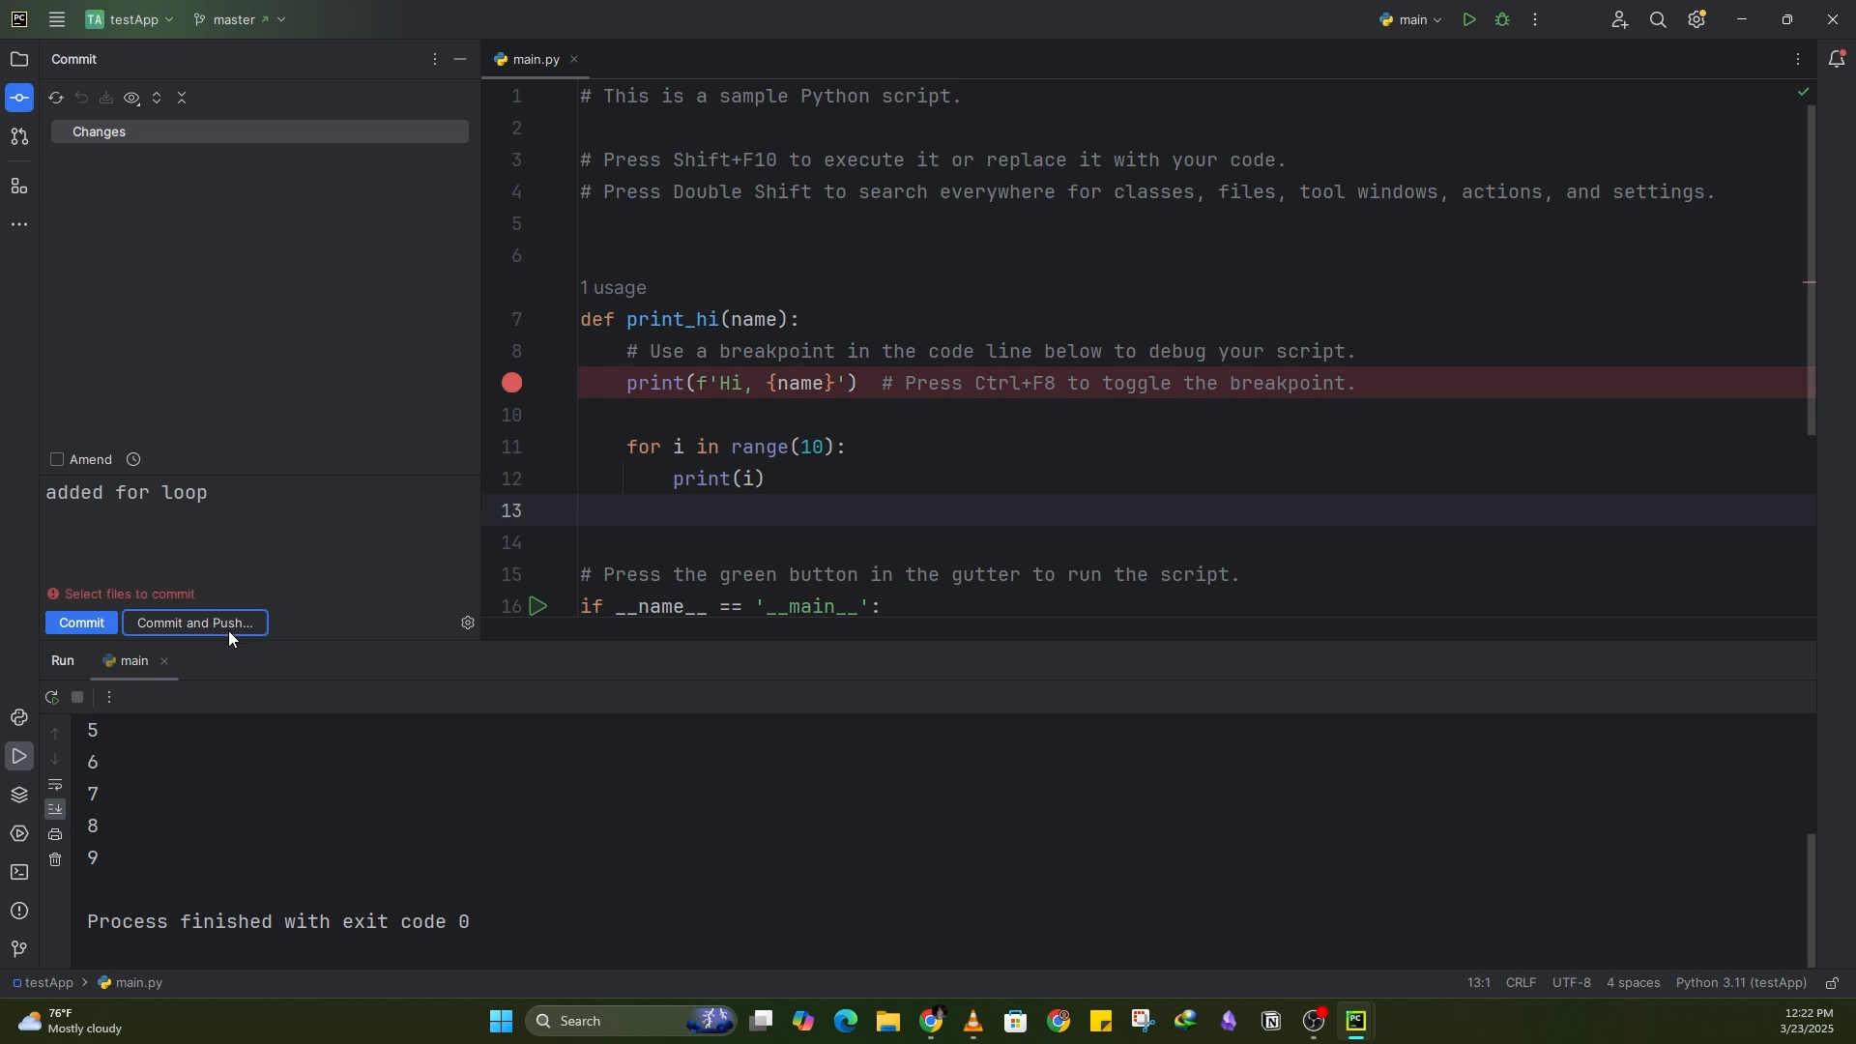
click(81, 137)
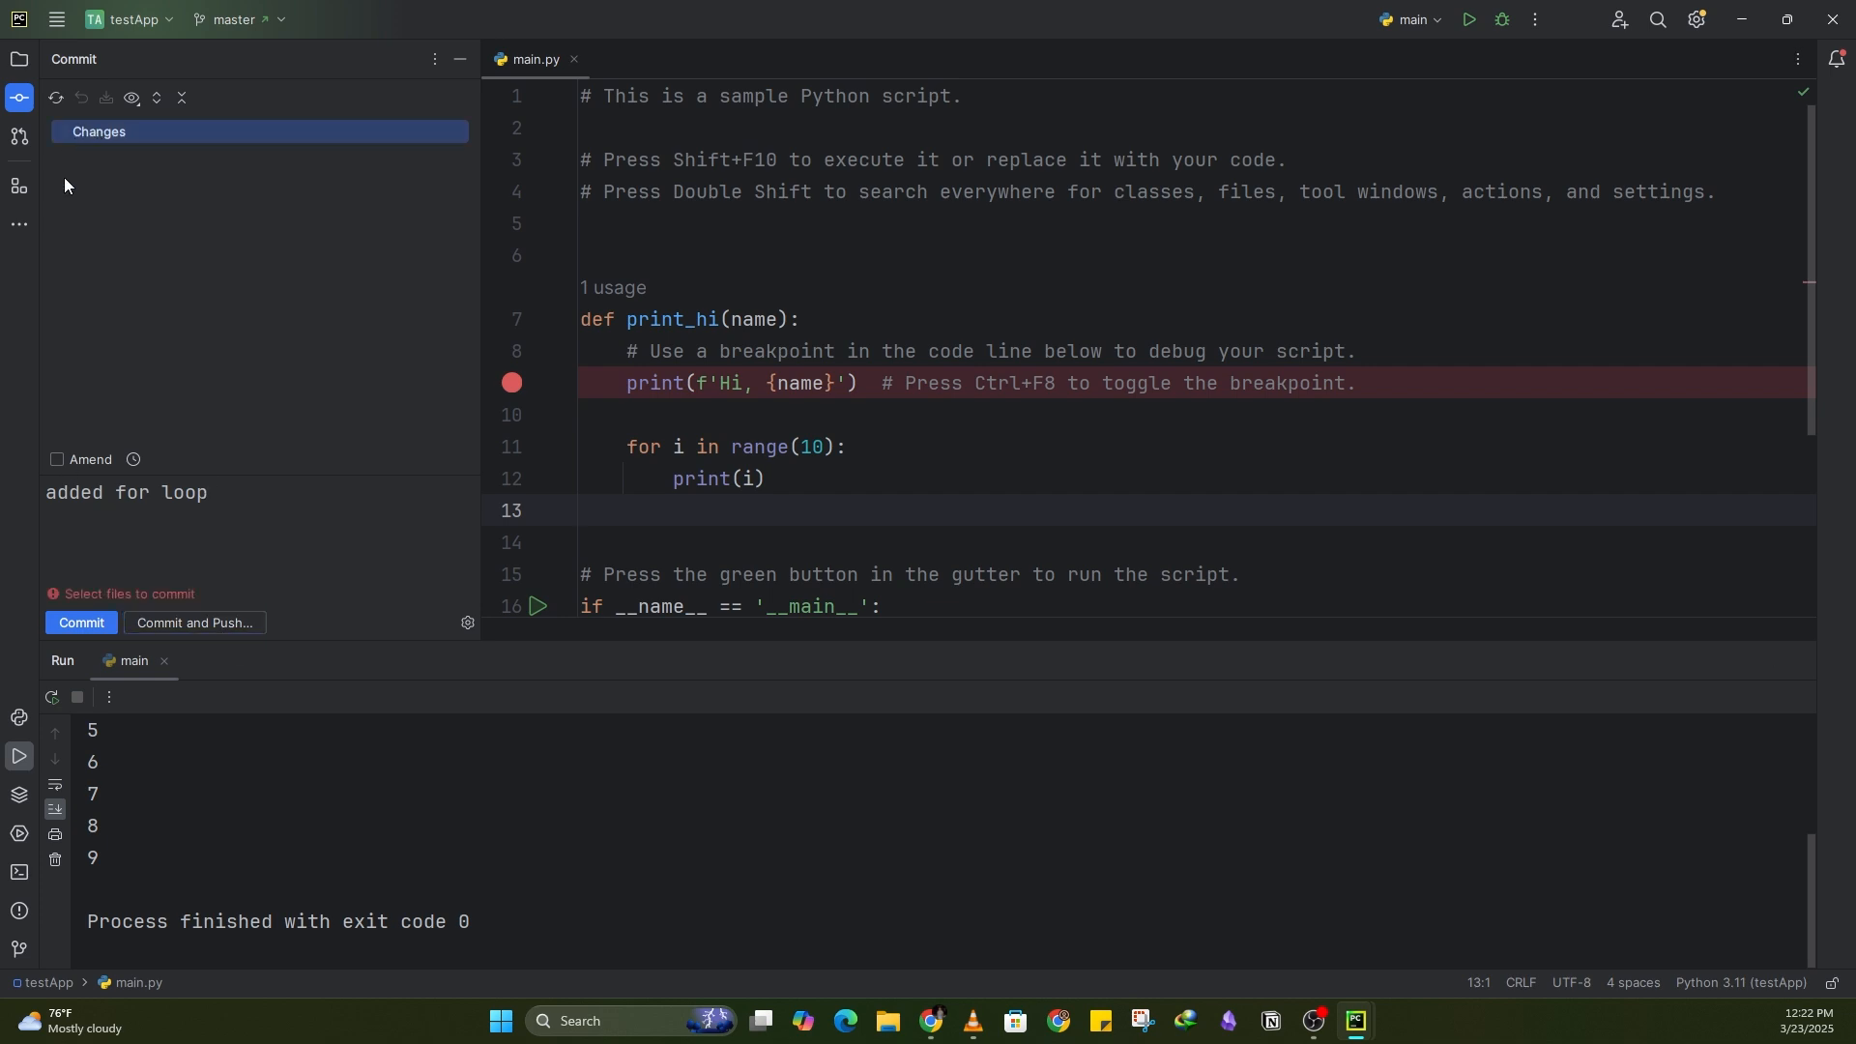
click(628, 442)
click(792, 501)
click(254, 532)
click(80, 621)
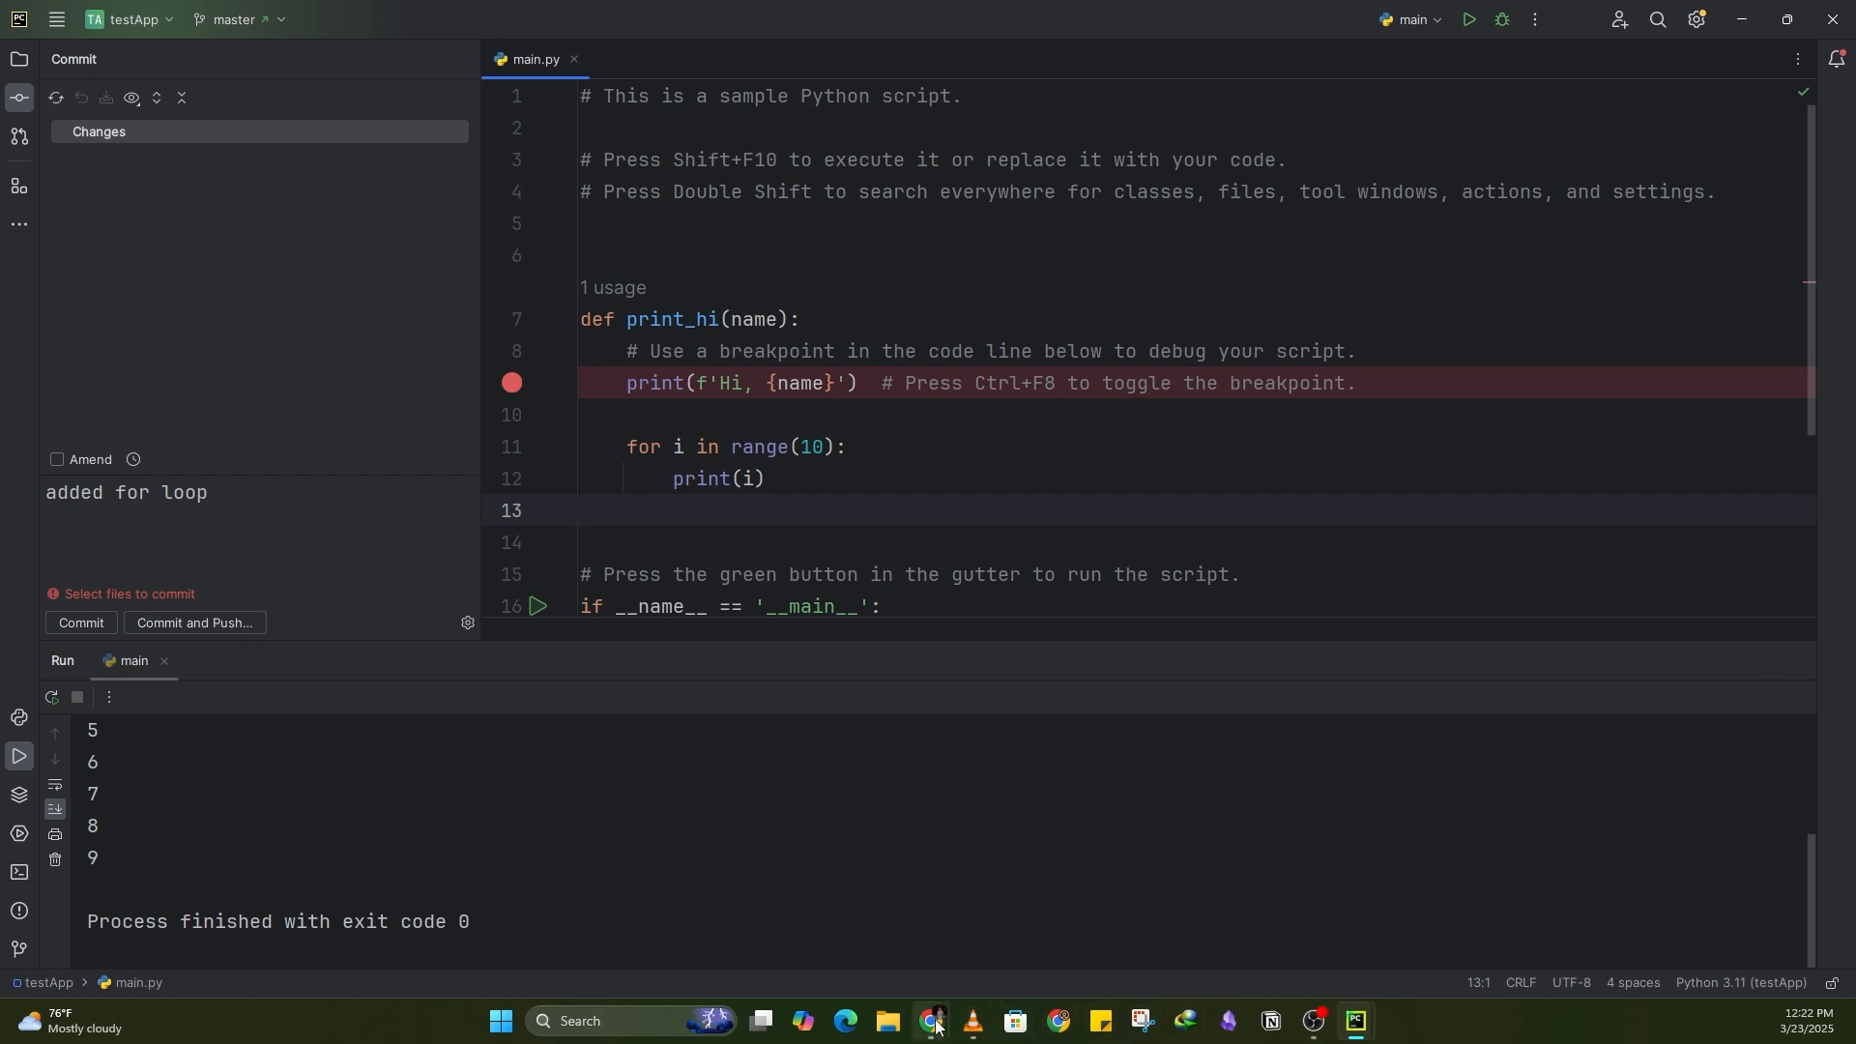
Step: Return to the IDE from the browser and append "# comment" after print(i) in the for loop
mouse_move(936, 1025)
click(986, 933)
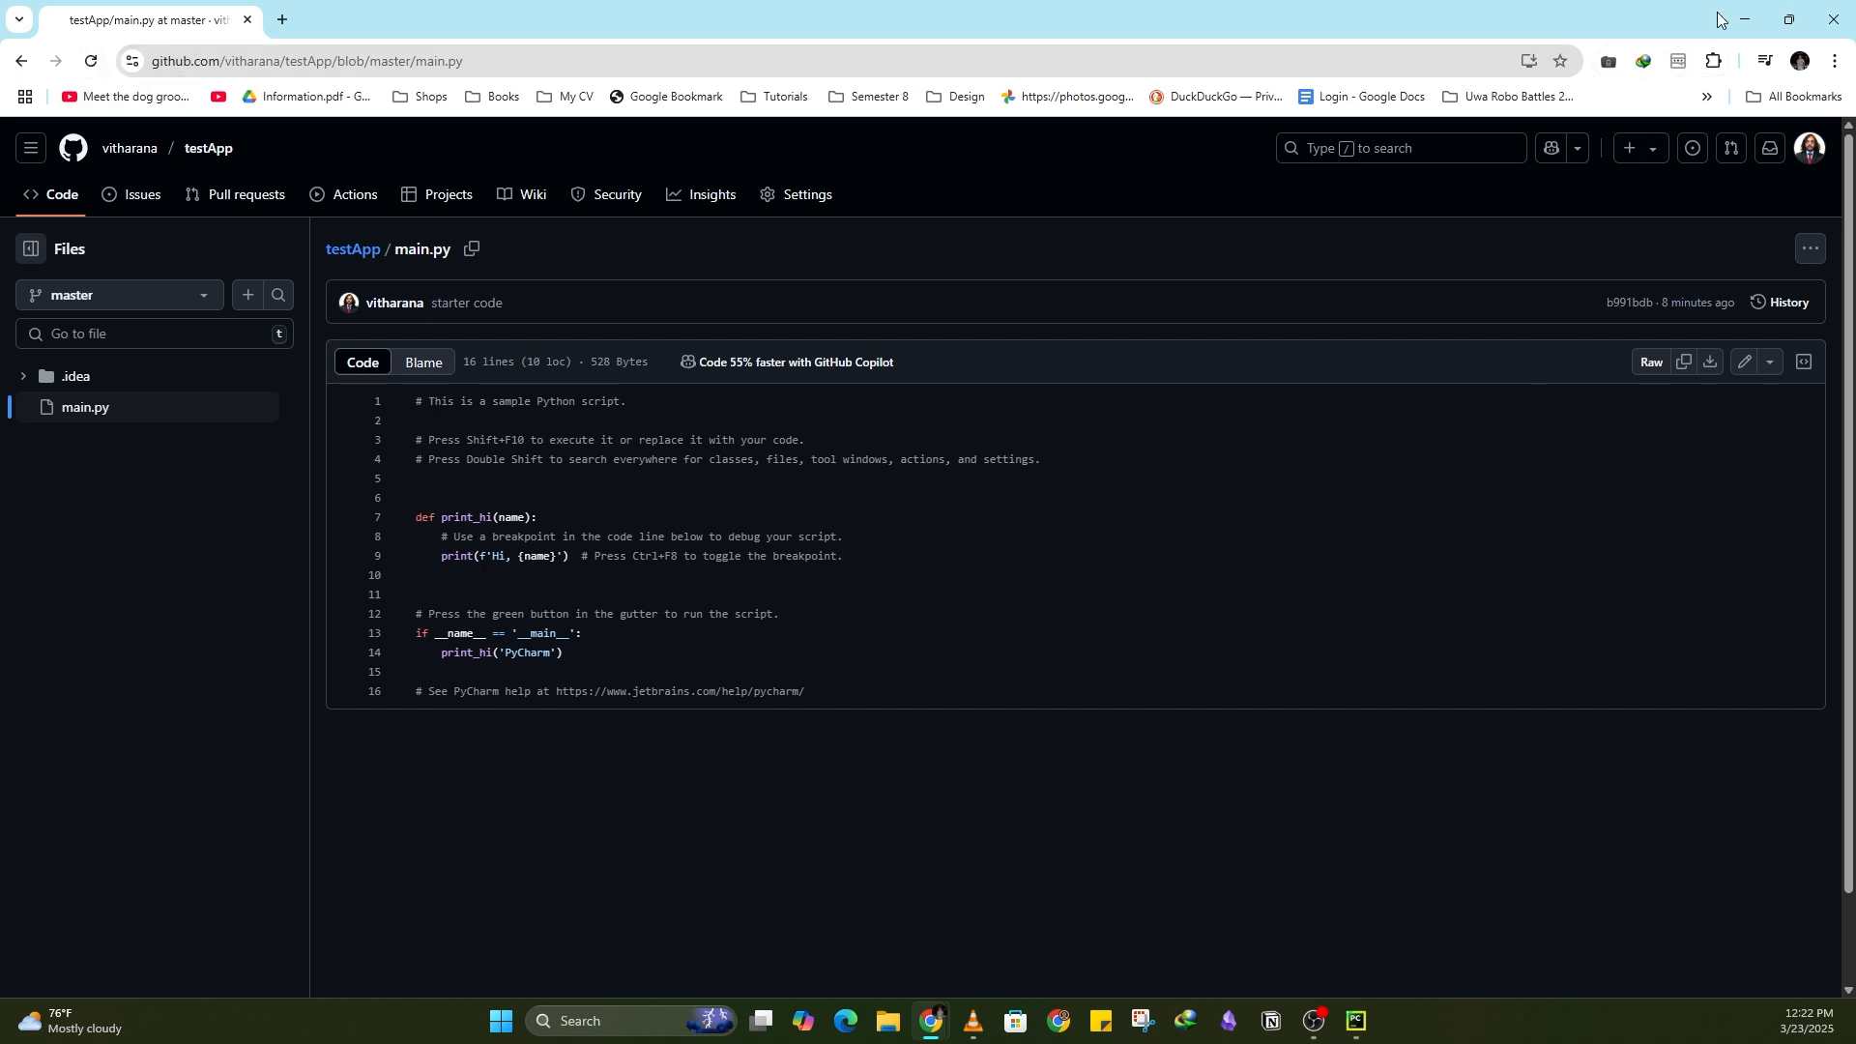
click(1743, 20)
text(#f)
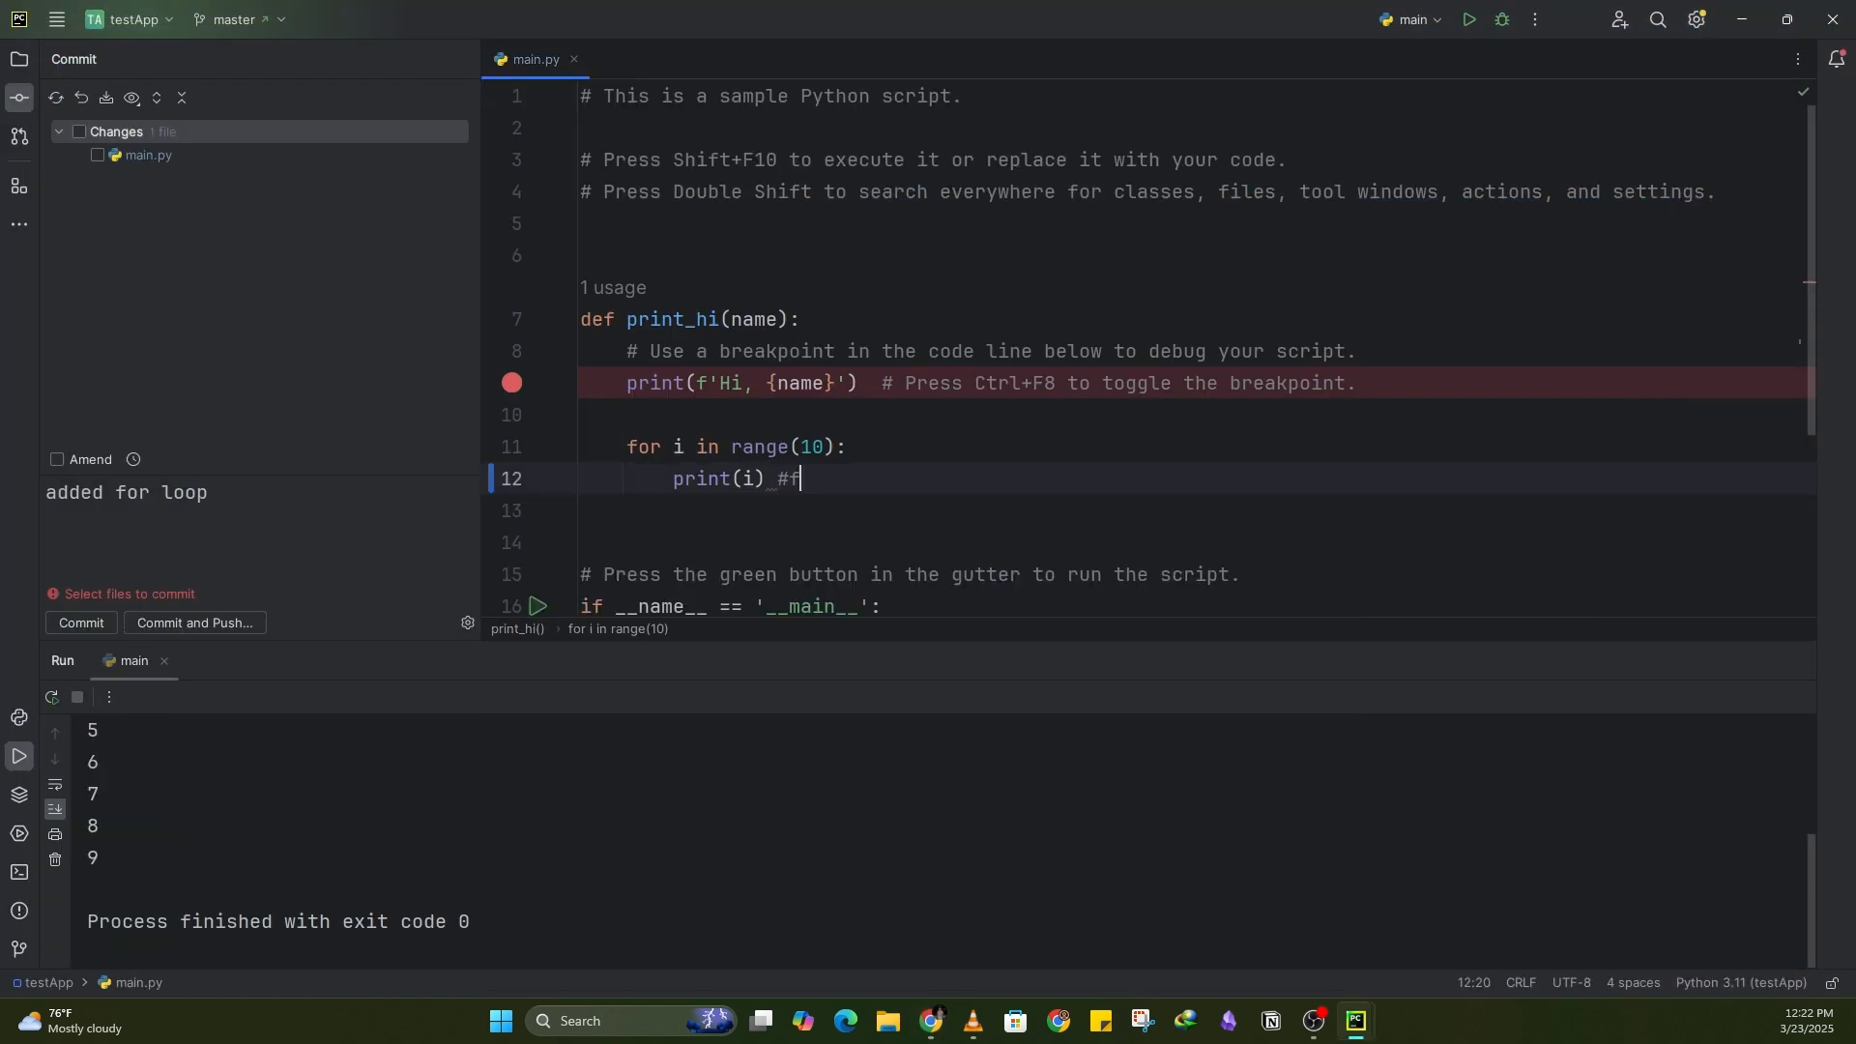
text(or)
key(BackSpace)
key(BackSpace)
key(BackSpace)
text(comment)
Step: Stage main.py, commit it as "added for loop" and push the commits to origin master
click(80, 132)
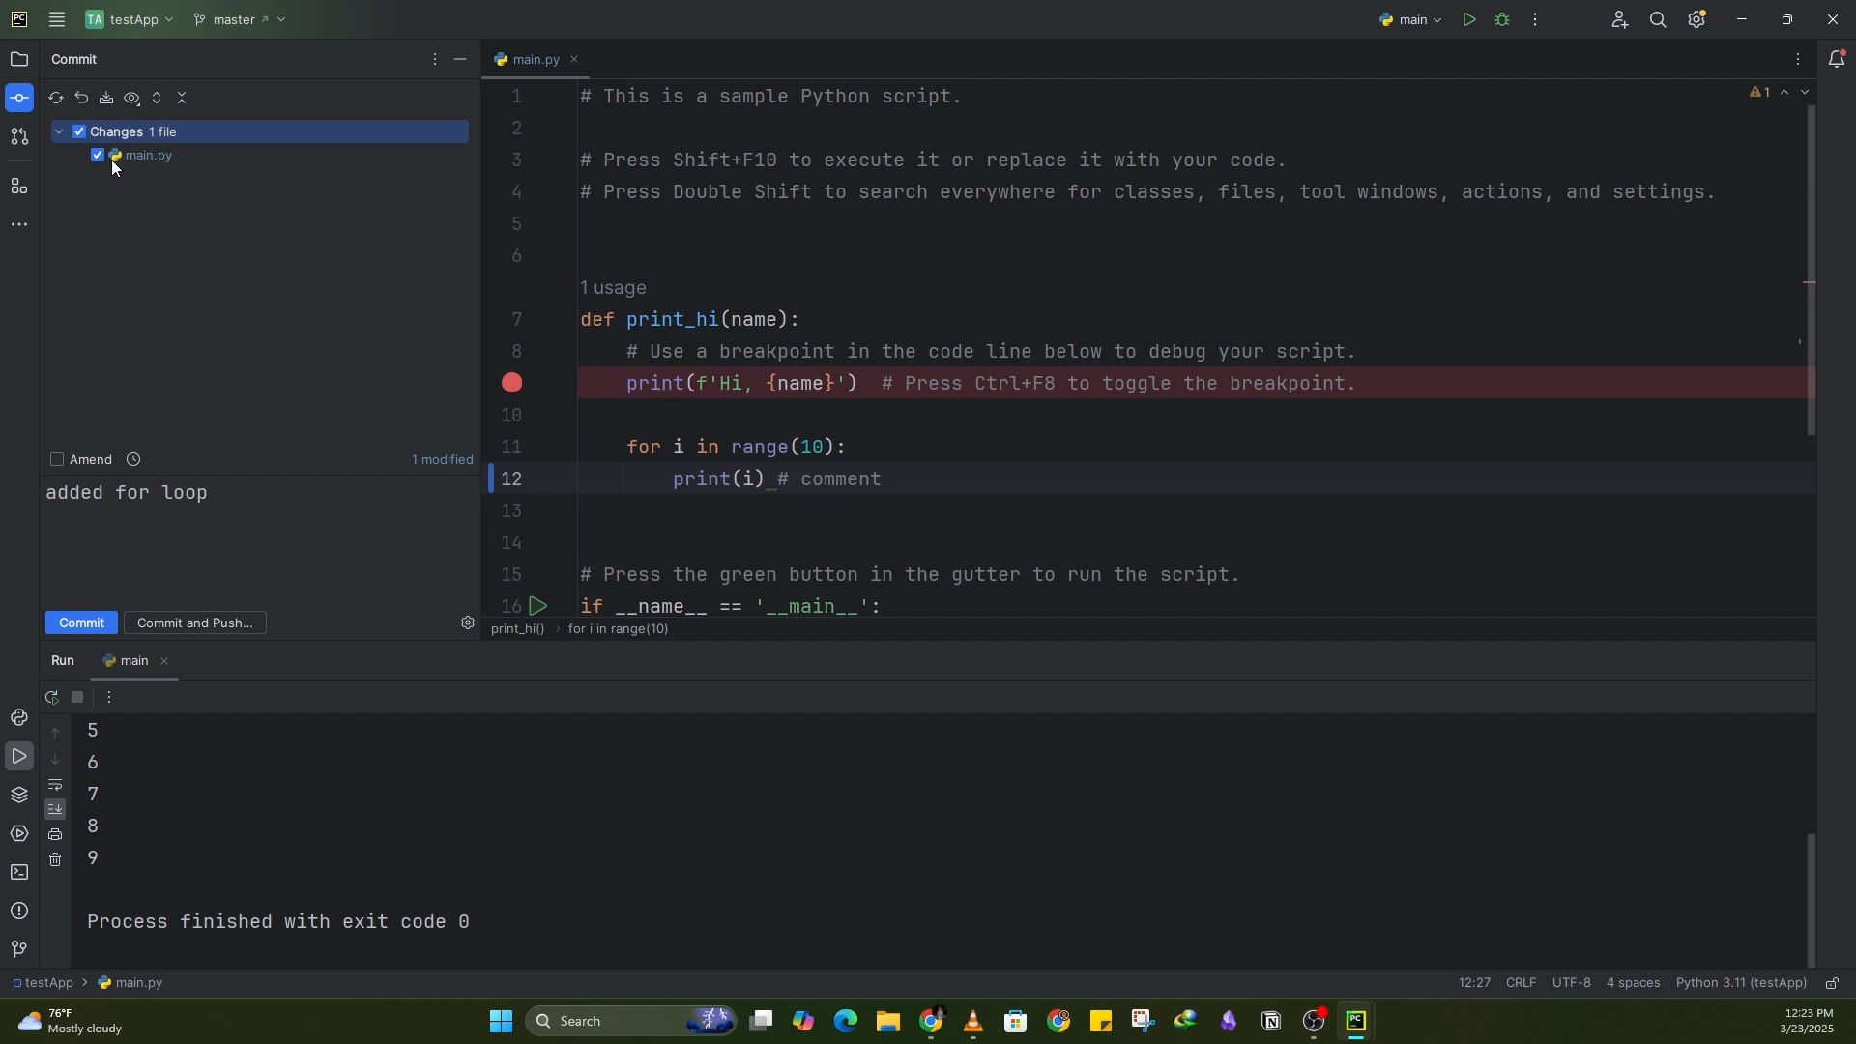
click(221, 623)
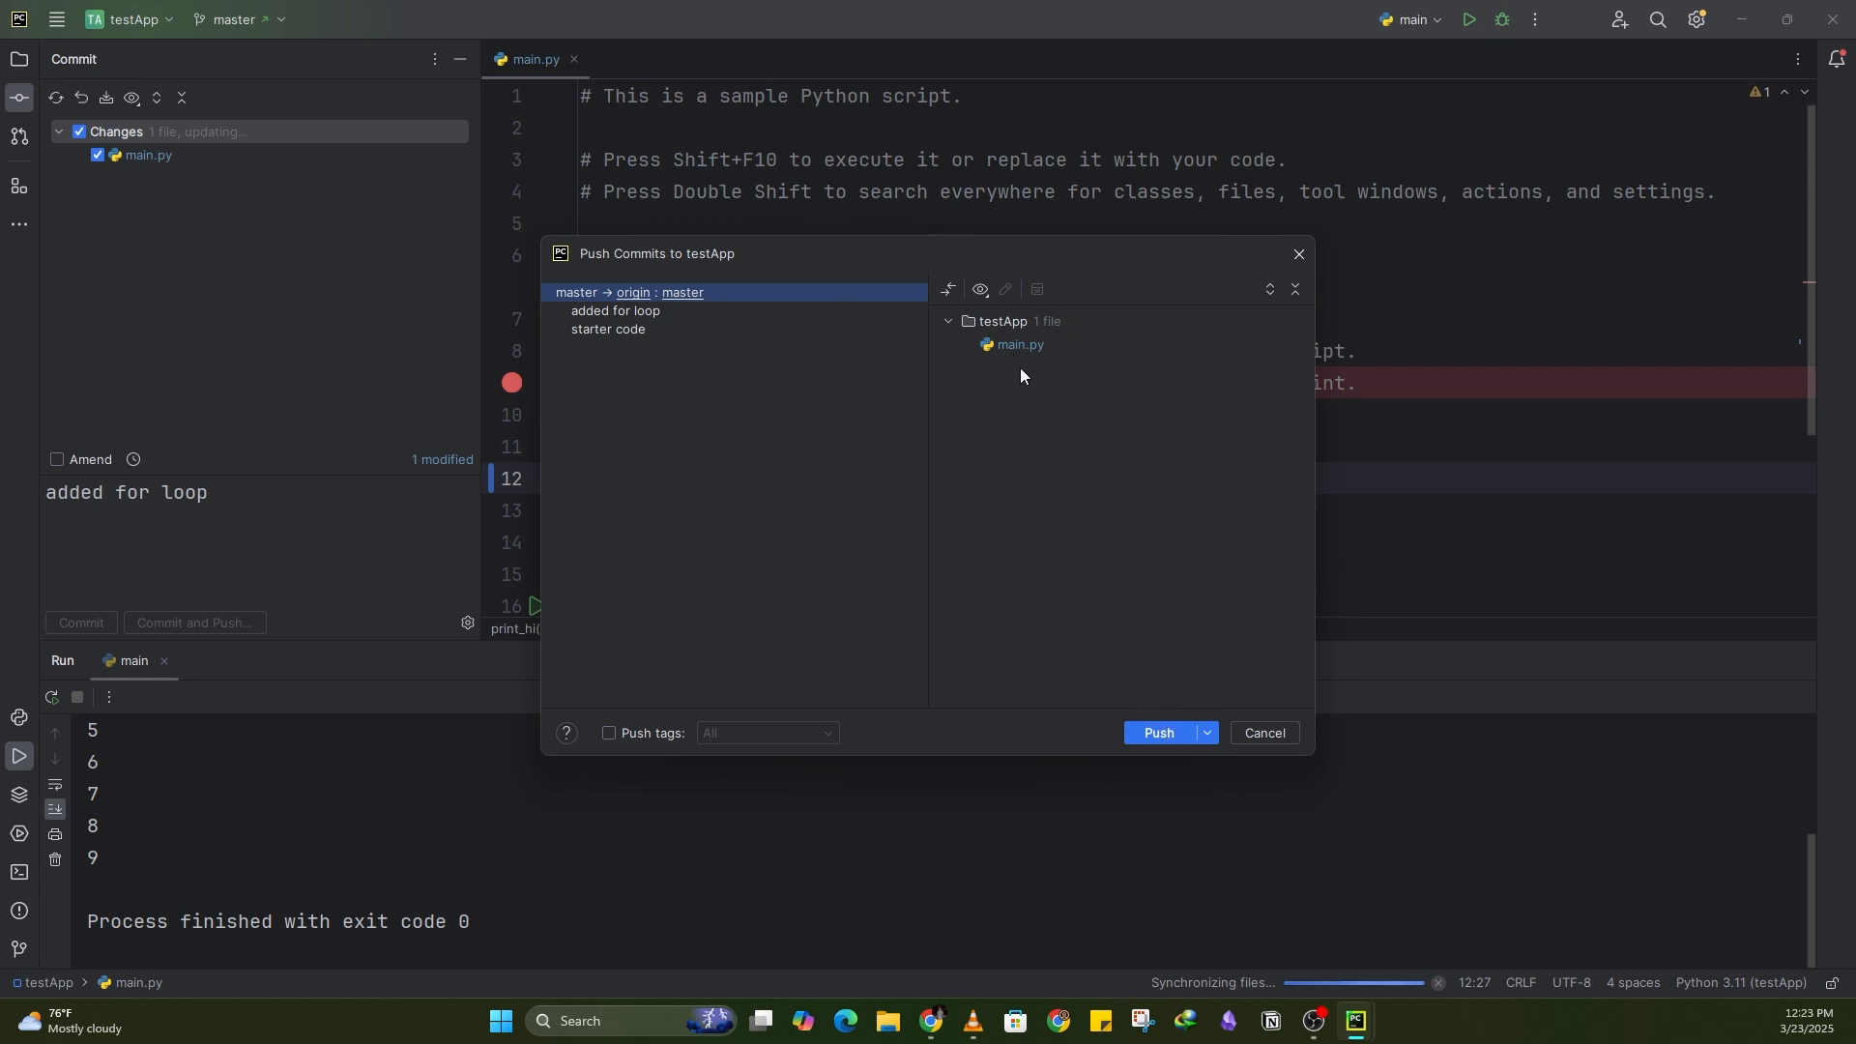
click(1172, 731)
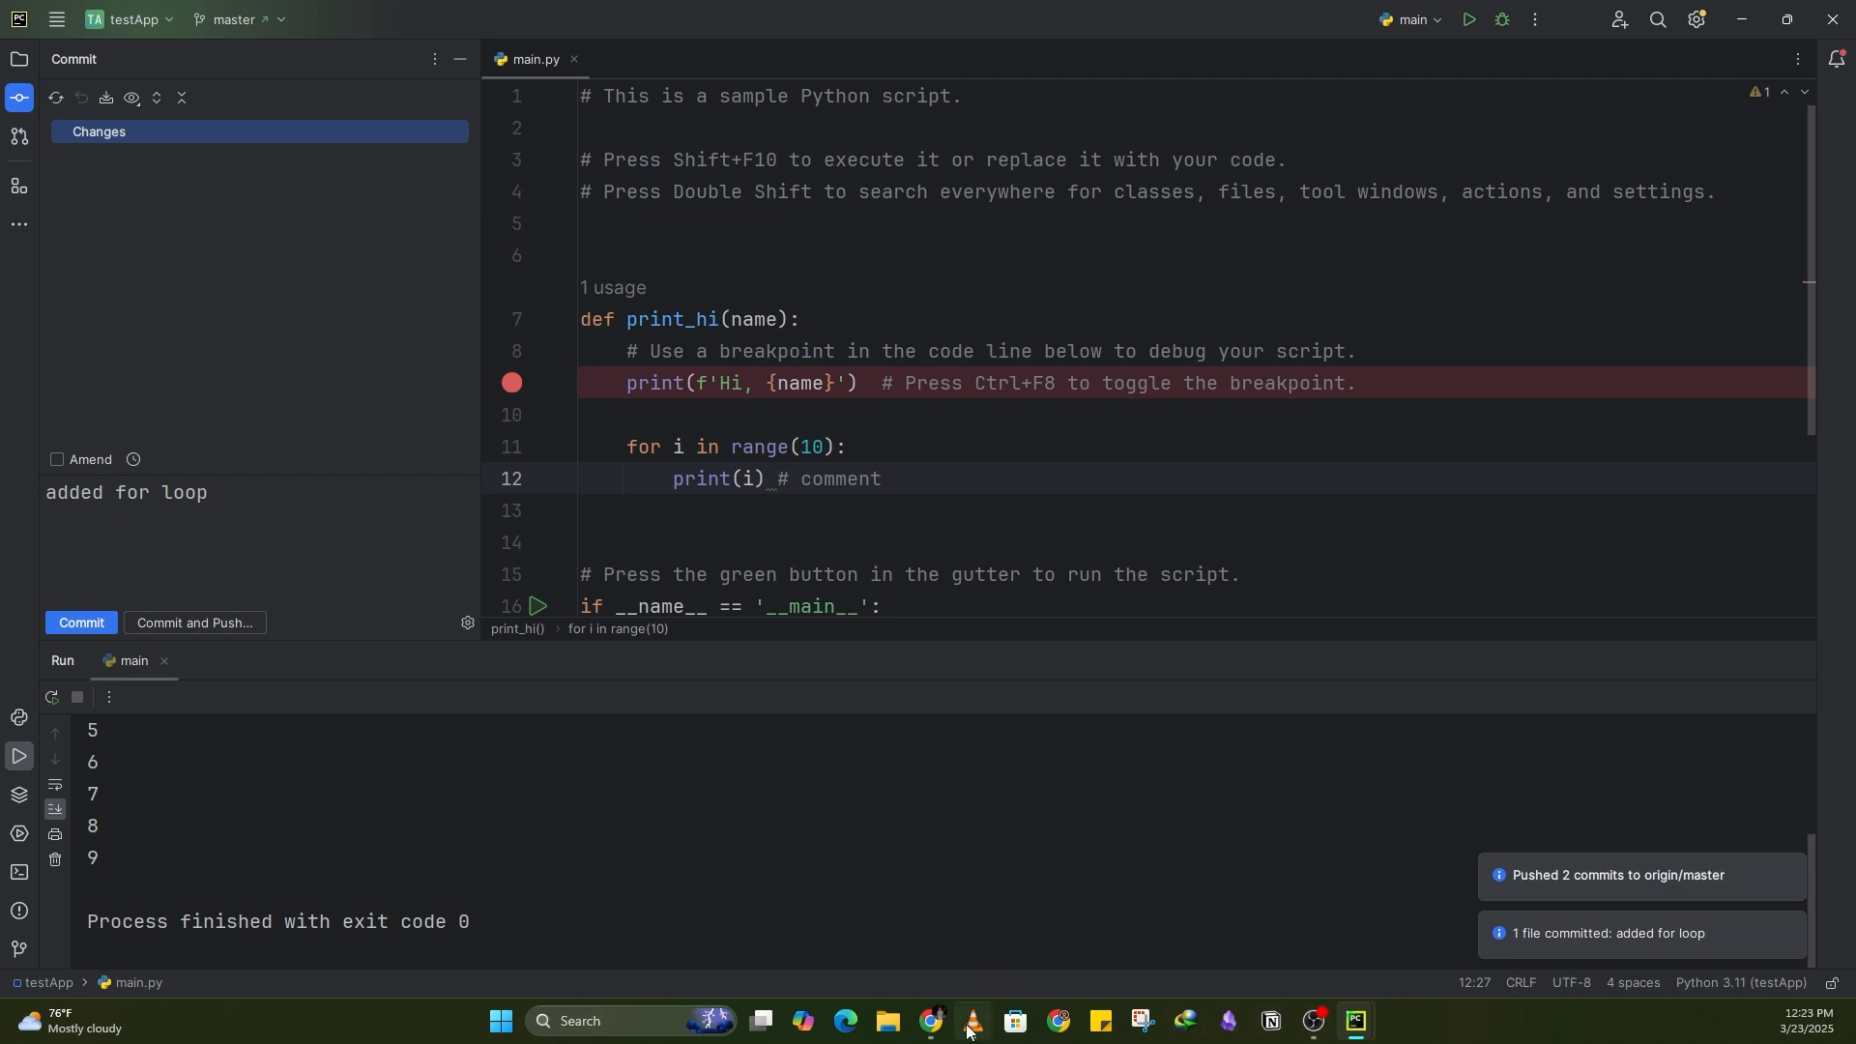
Step: Switch to the browser, reload main.py on GitHub and select the print_hi code to check the pushed changes
mouse_move(947, 1028)
click(1040, 943)
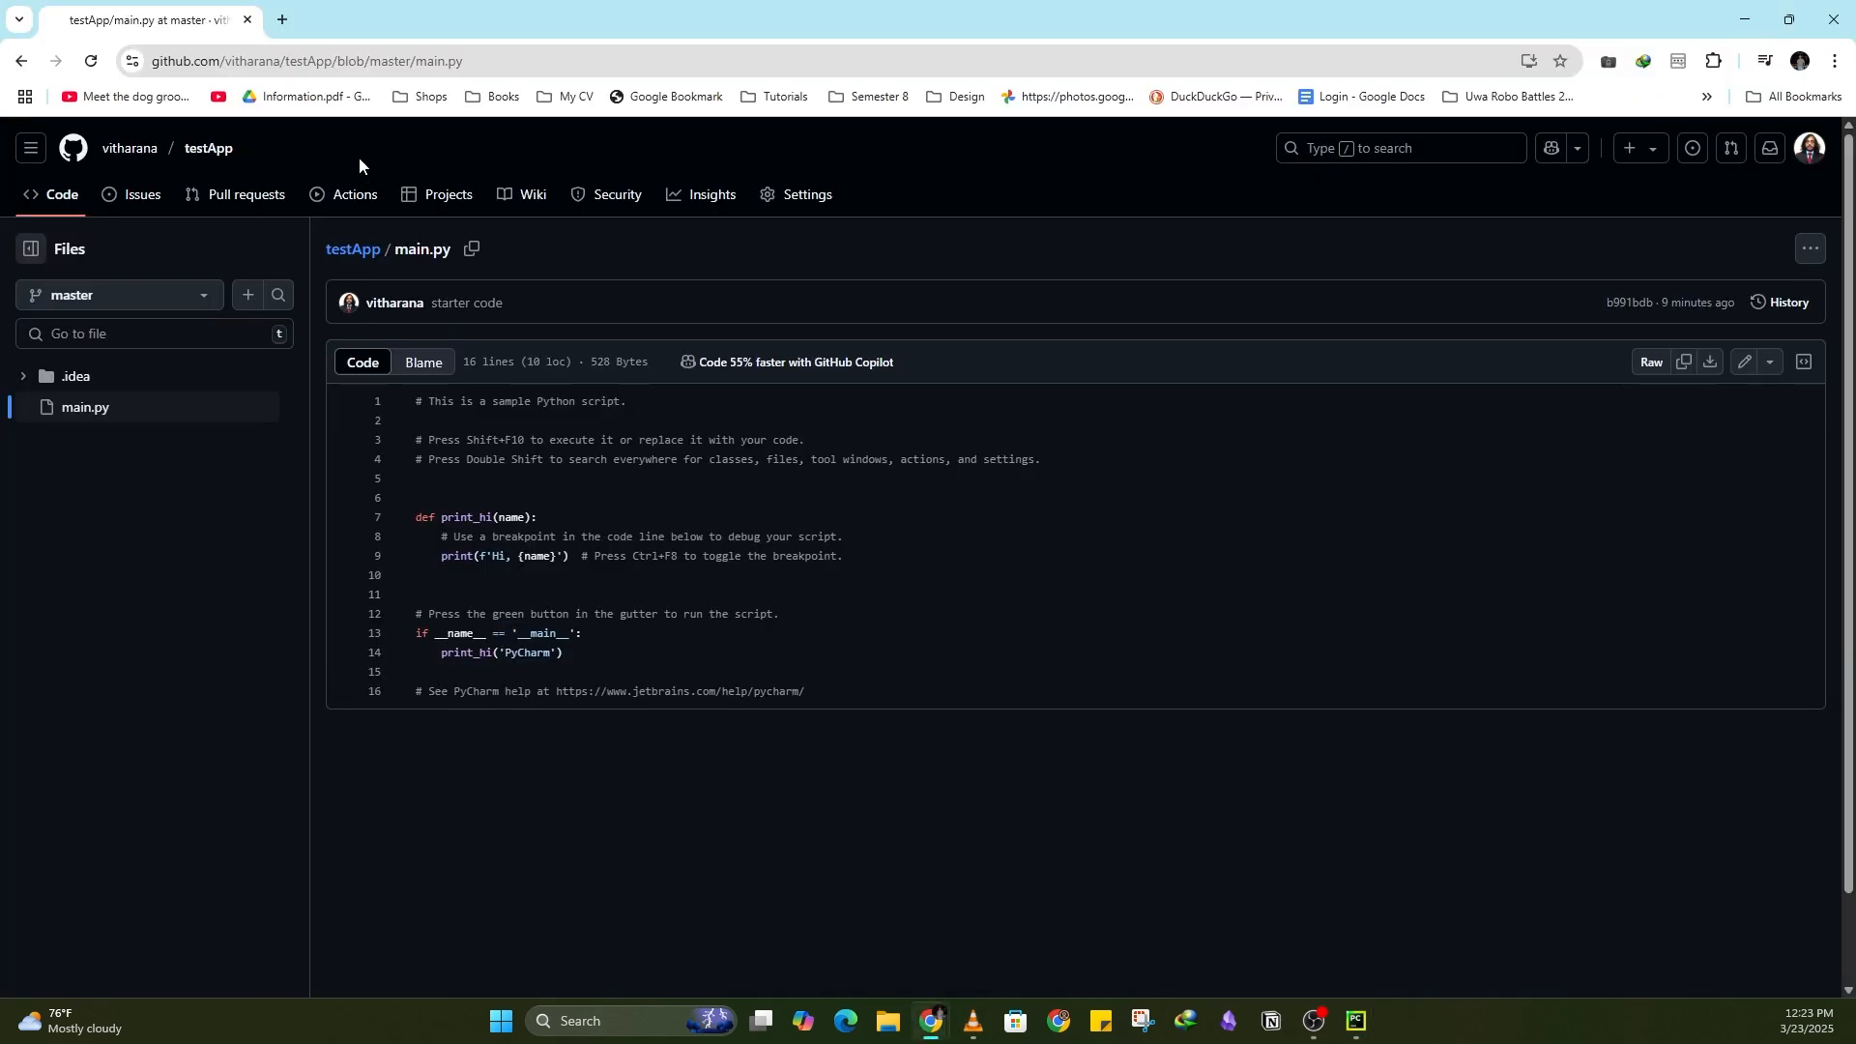
key(F5)
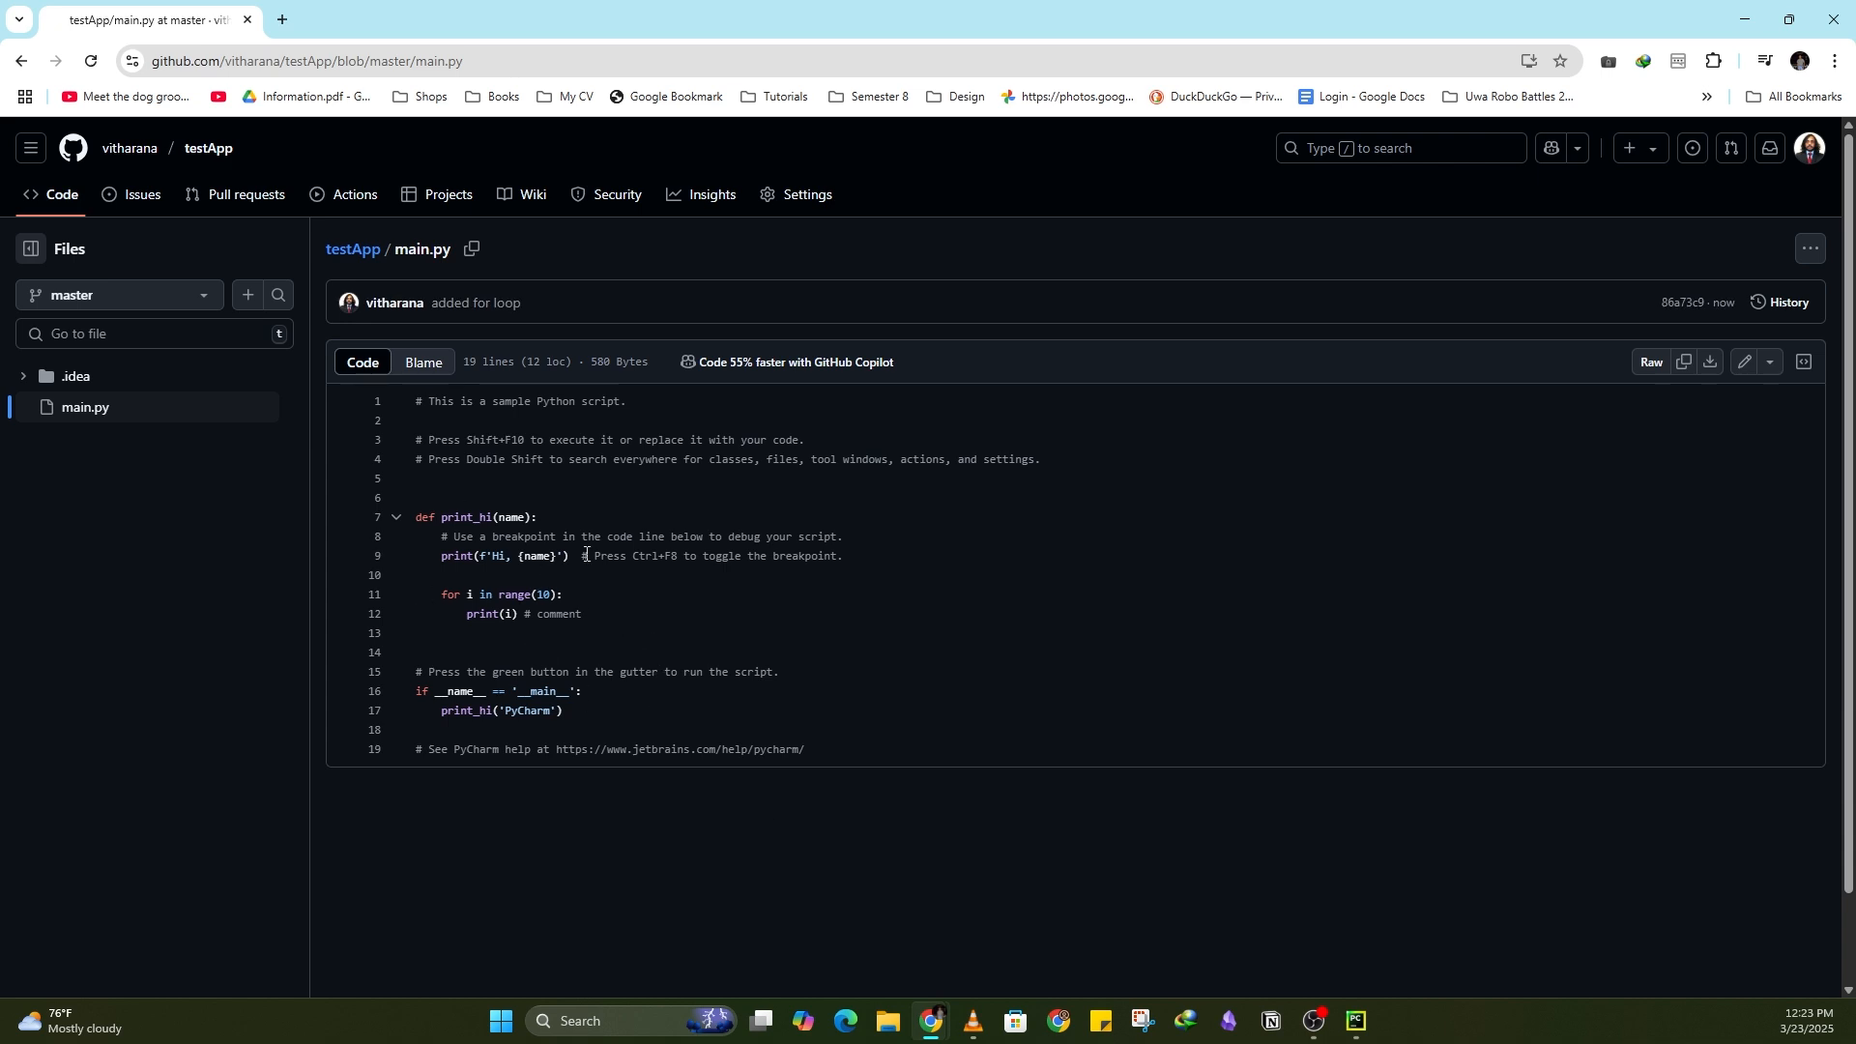
drag(416, 512, 593, 622)
click(600, 615)
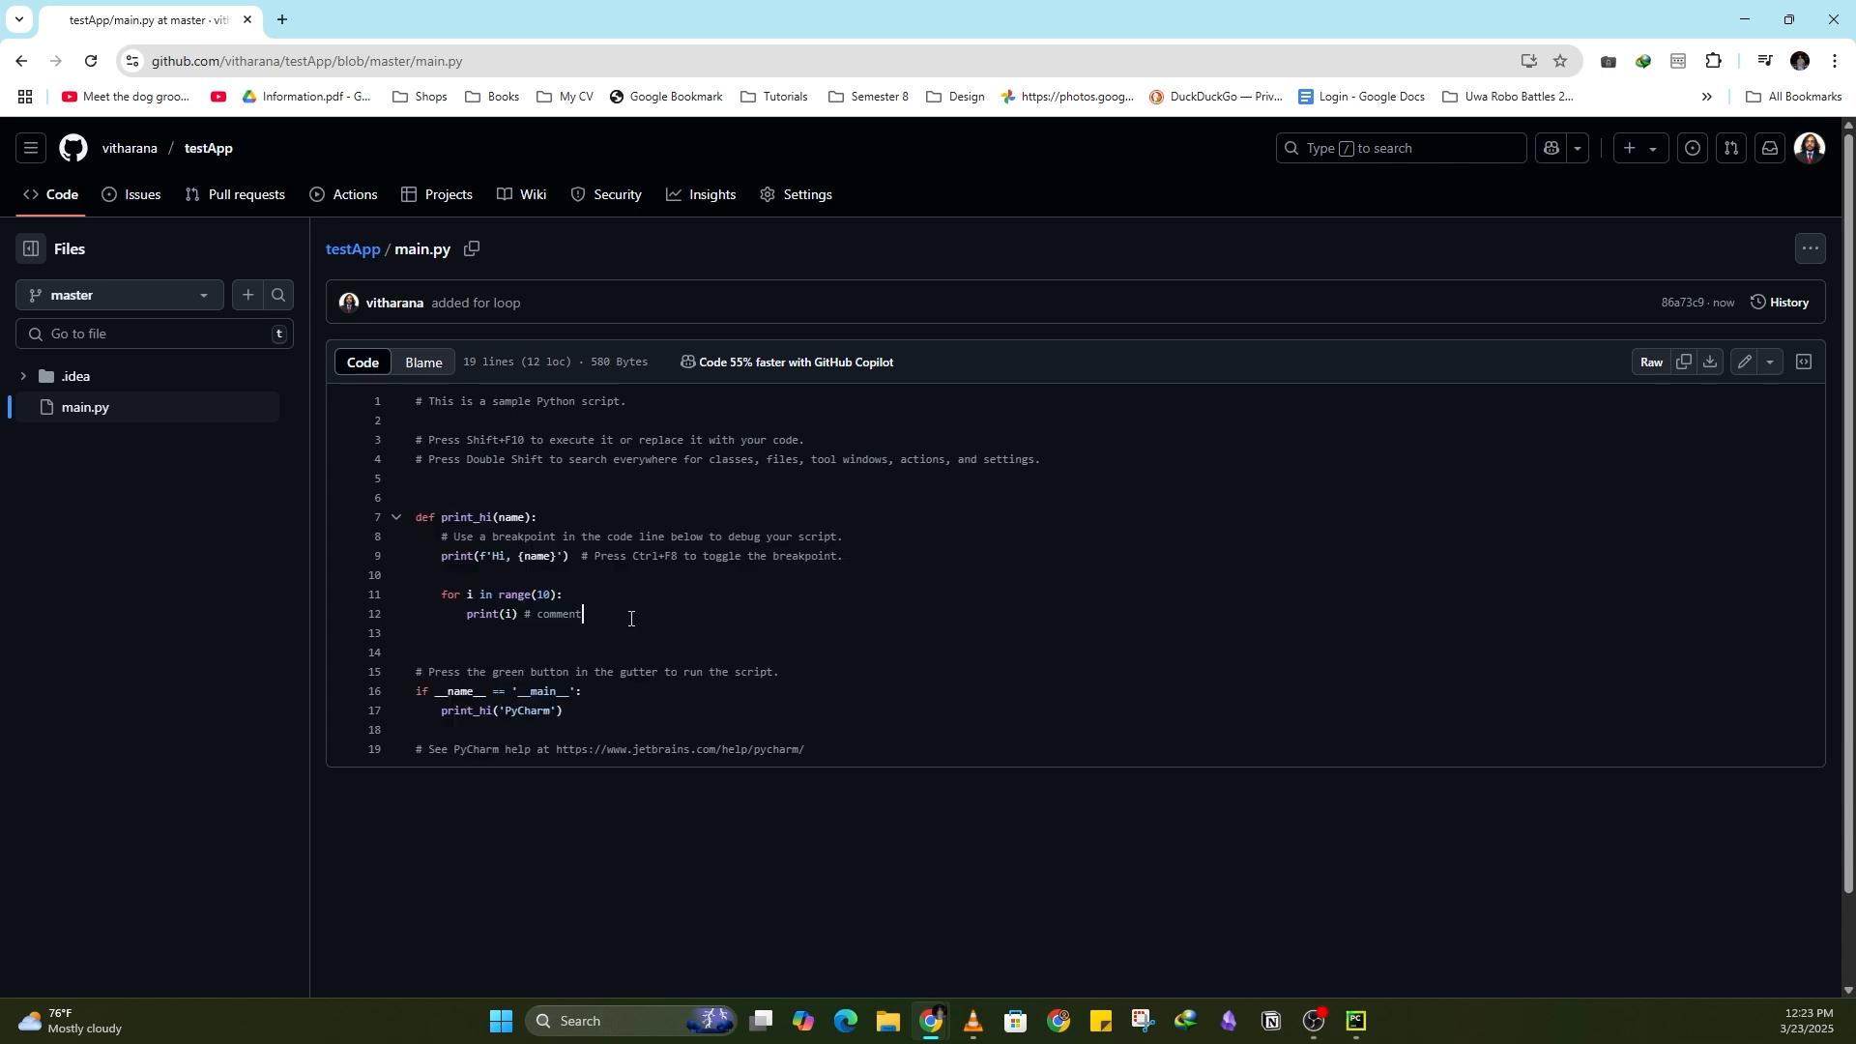